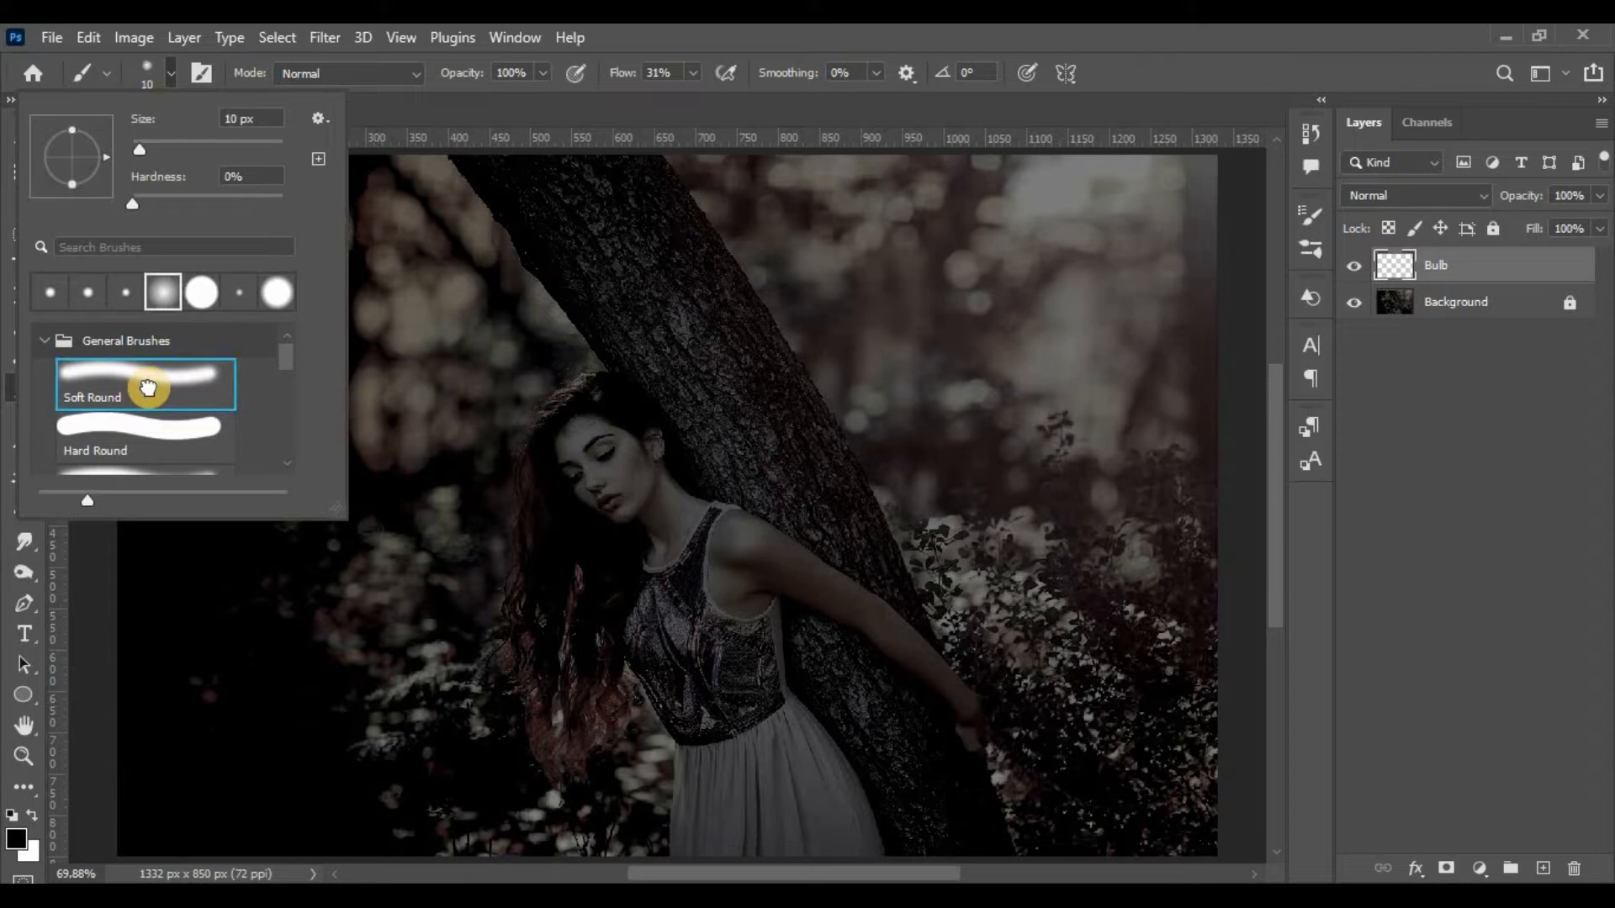
- Set the soft round brush tip to 15 px size, 74% hardness and 210% spacing
left_click(169, 66)
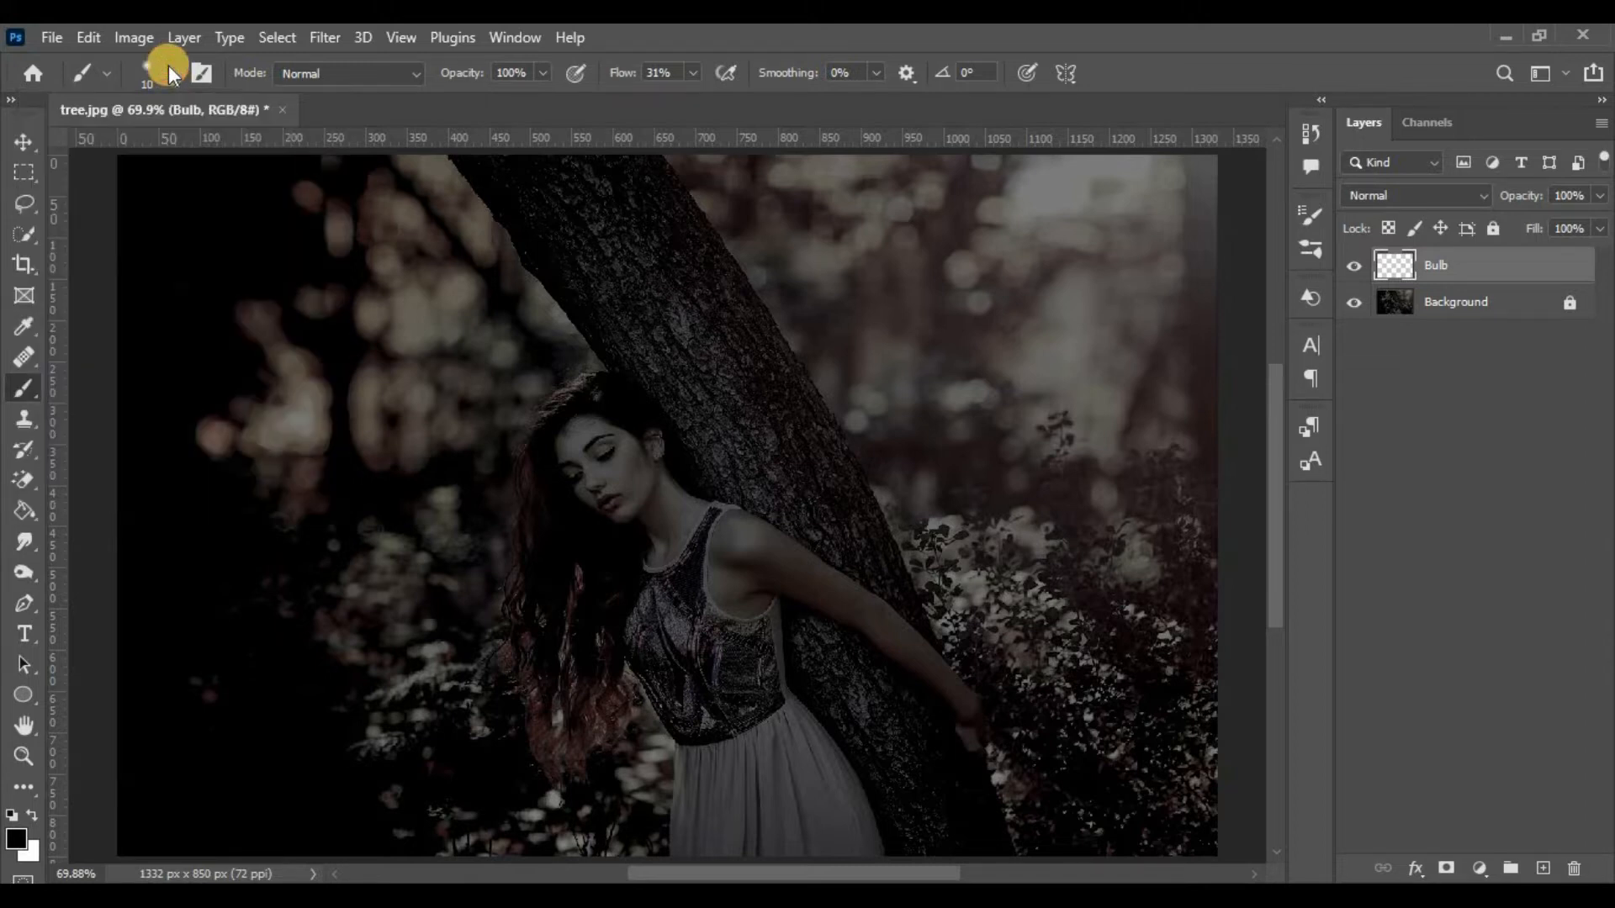
left_click(1300, 247)
left_click(923, 205)
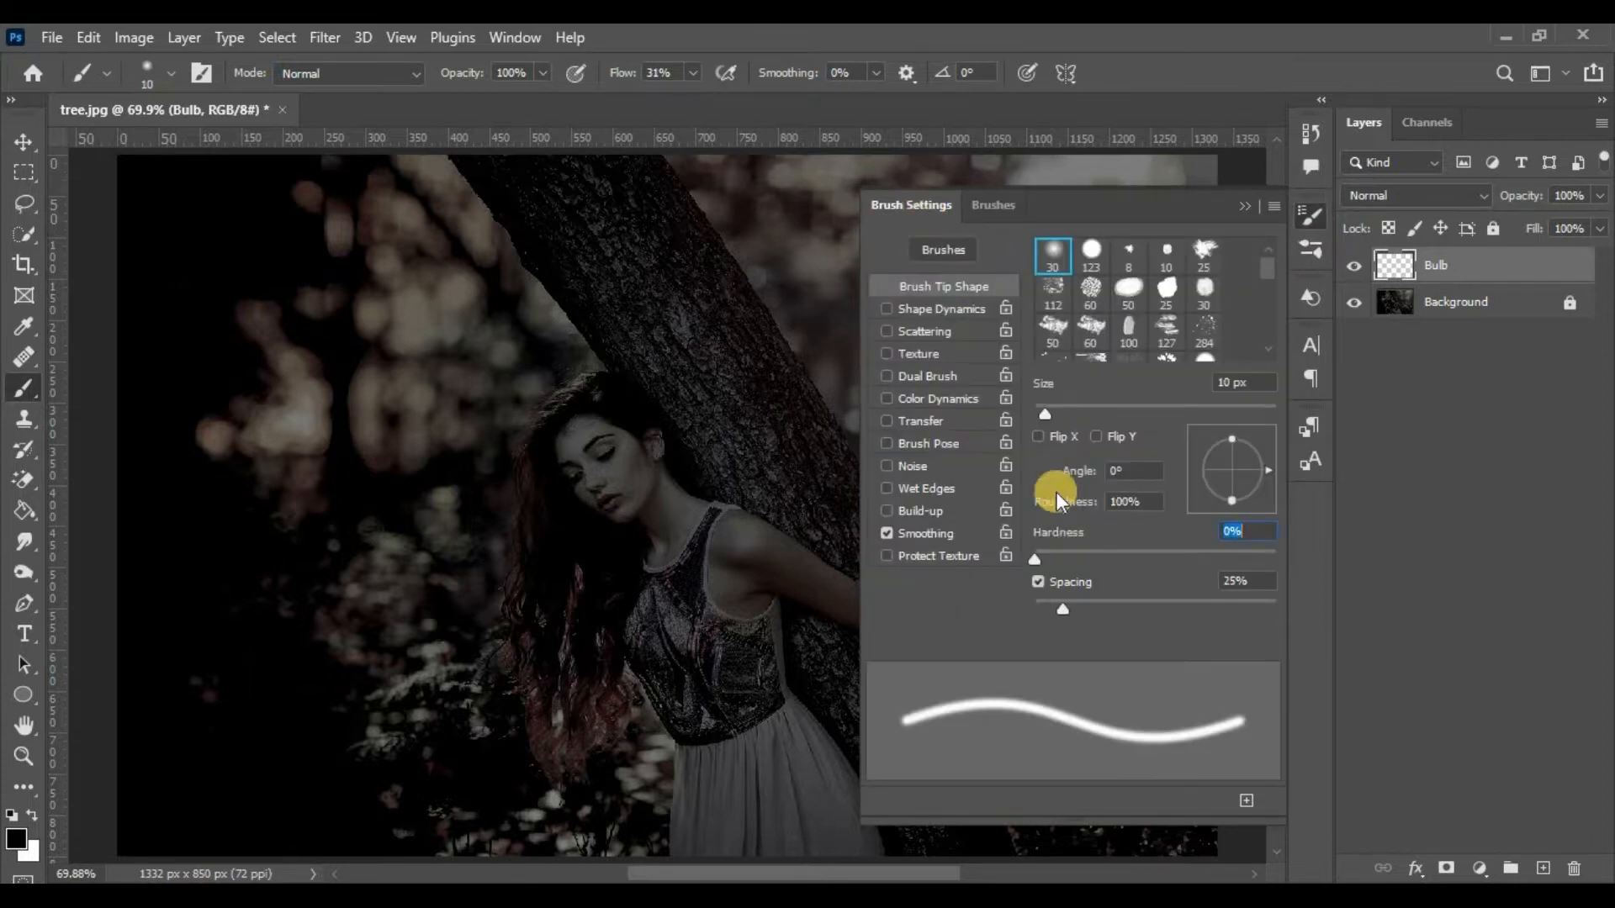
left_click_drag(1036, 558, 1178, 562)
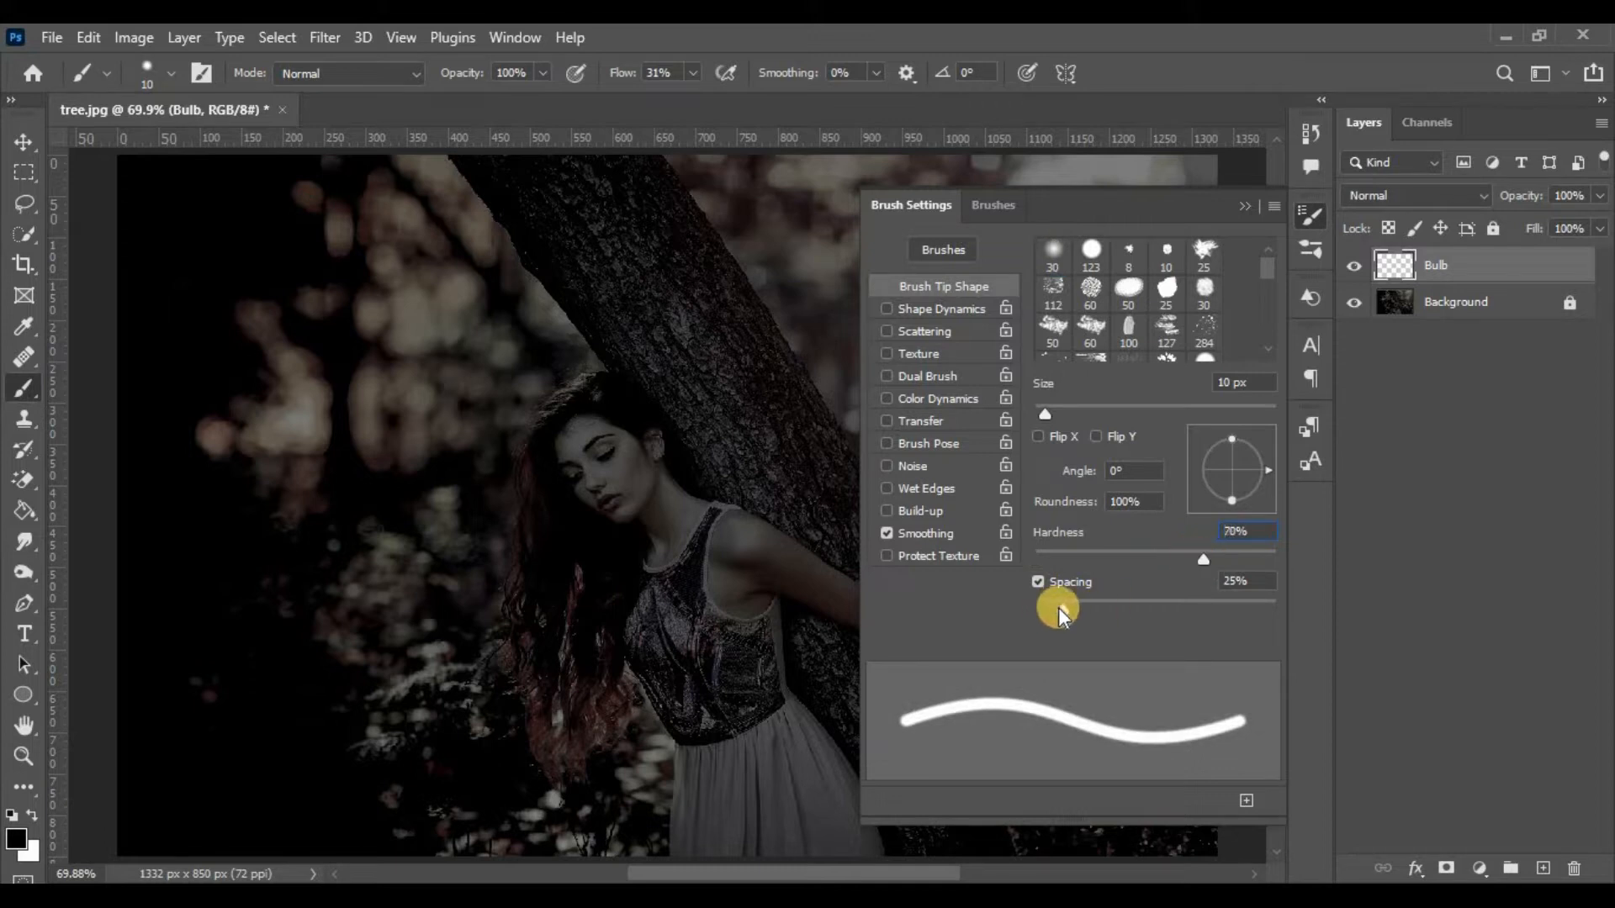
mouse_move(1062, 608)
left_mouse_down()
mouse_move(1238, 616)
mouse_move(1218, 618)
left_mouse_up()
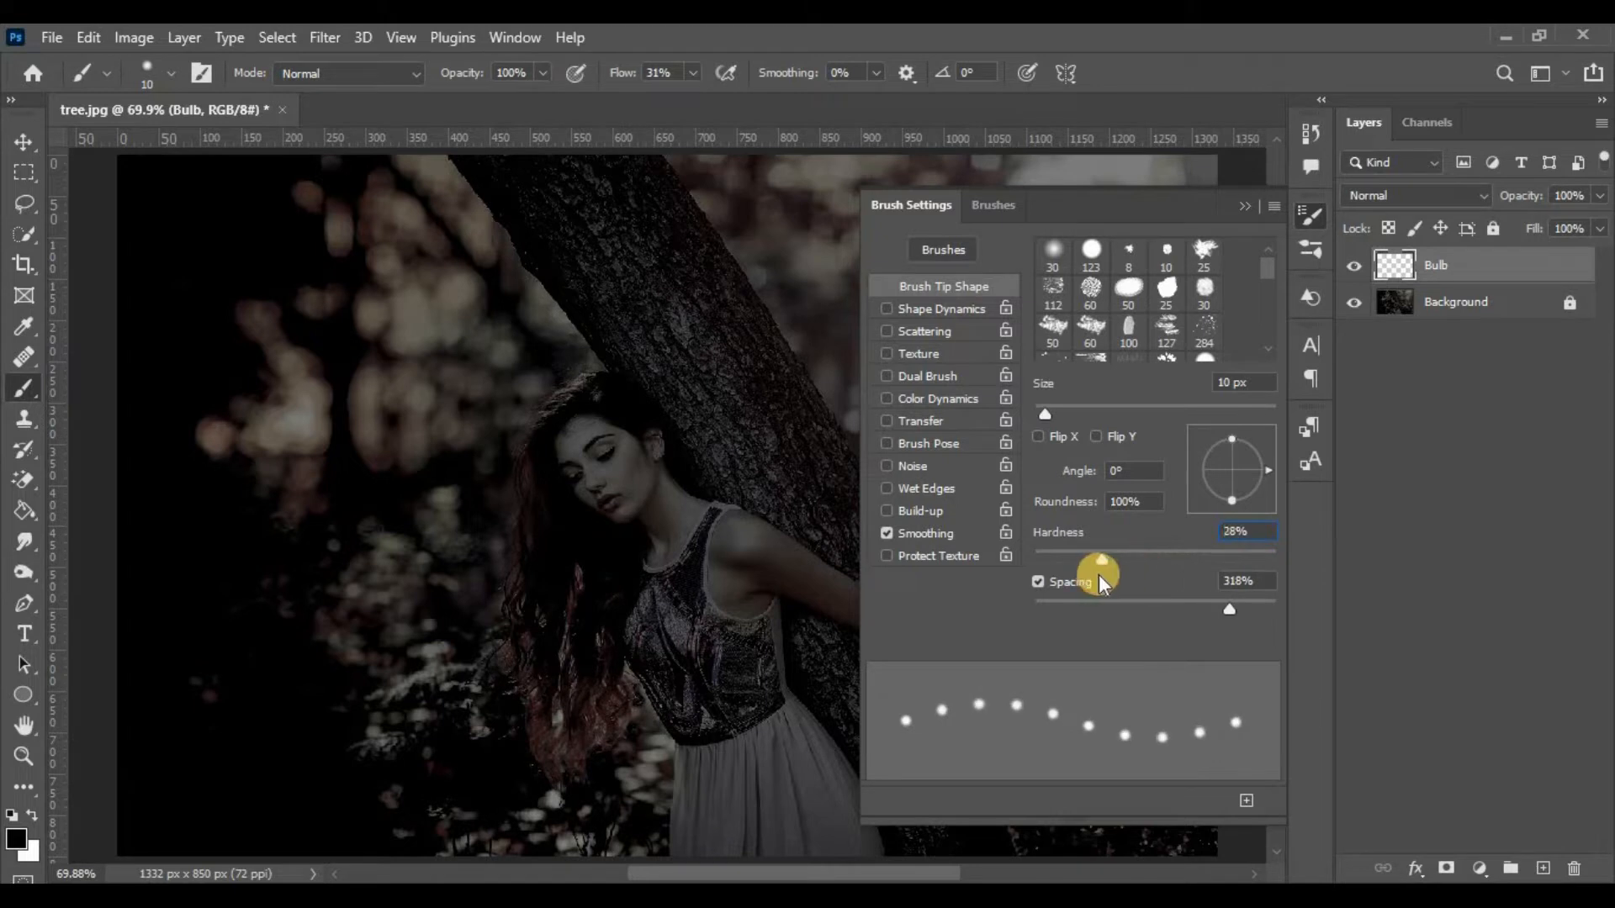
left_click_drag(1203, 559, 1213, 551)
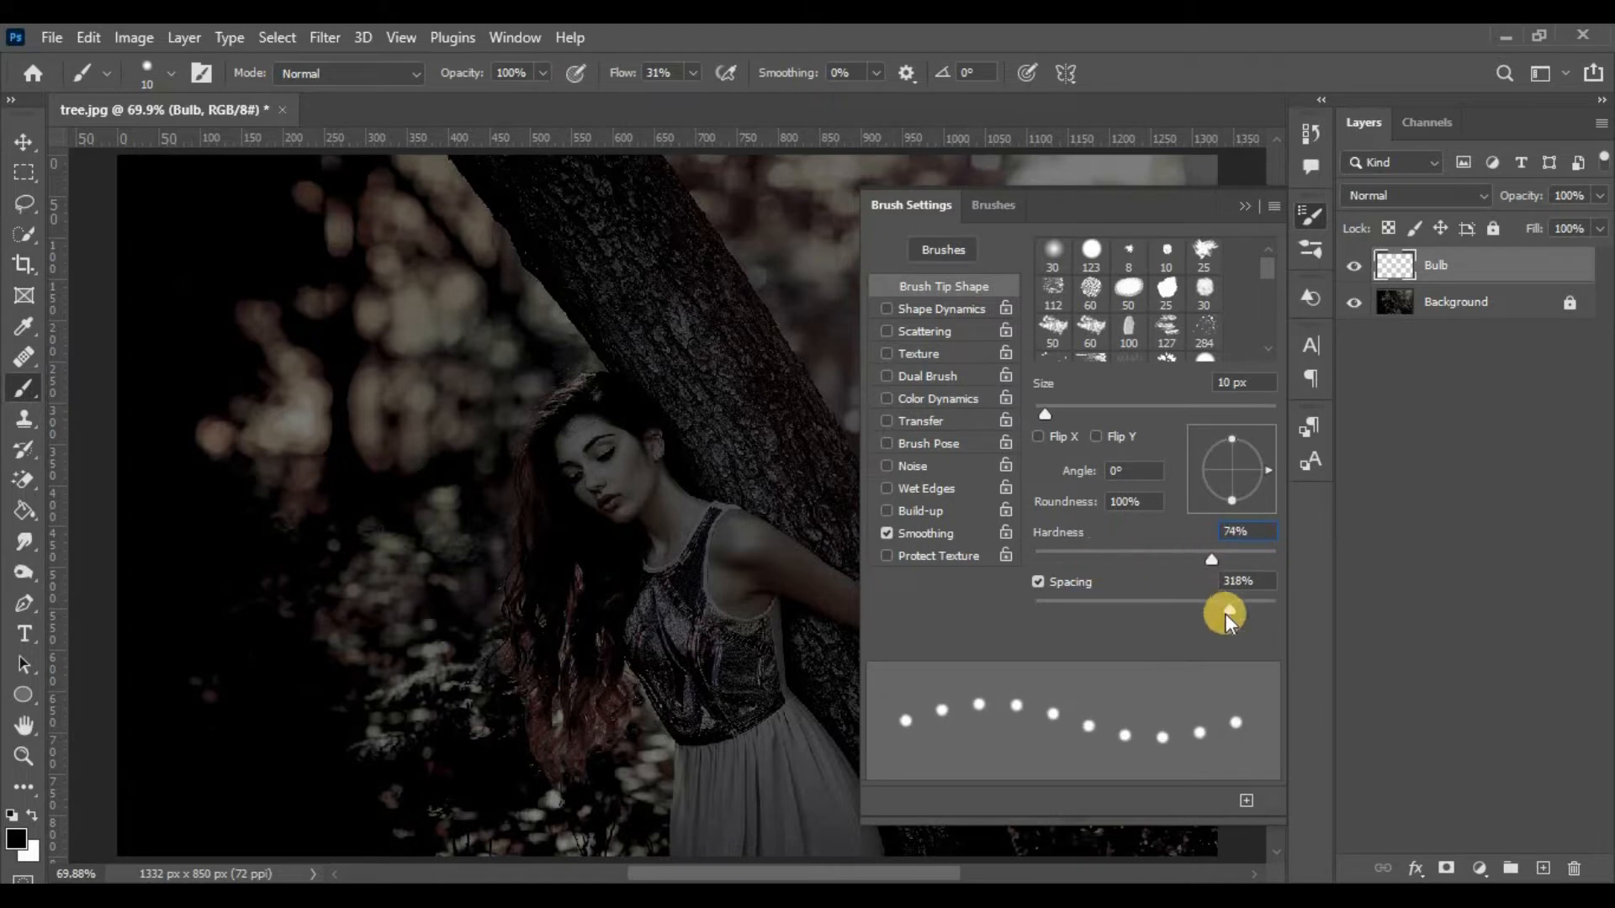
left_click_drag(1225, 613, 1211, 623)
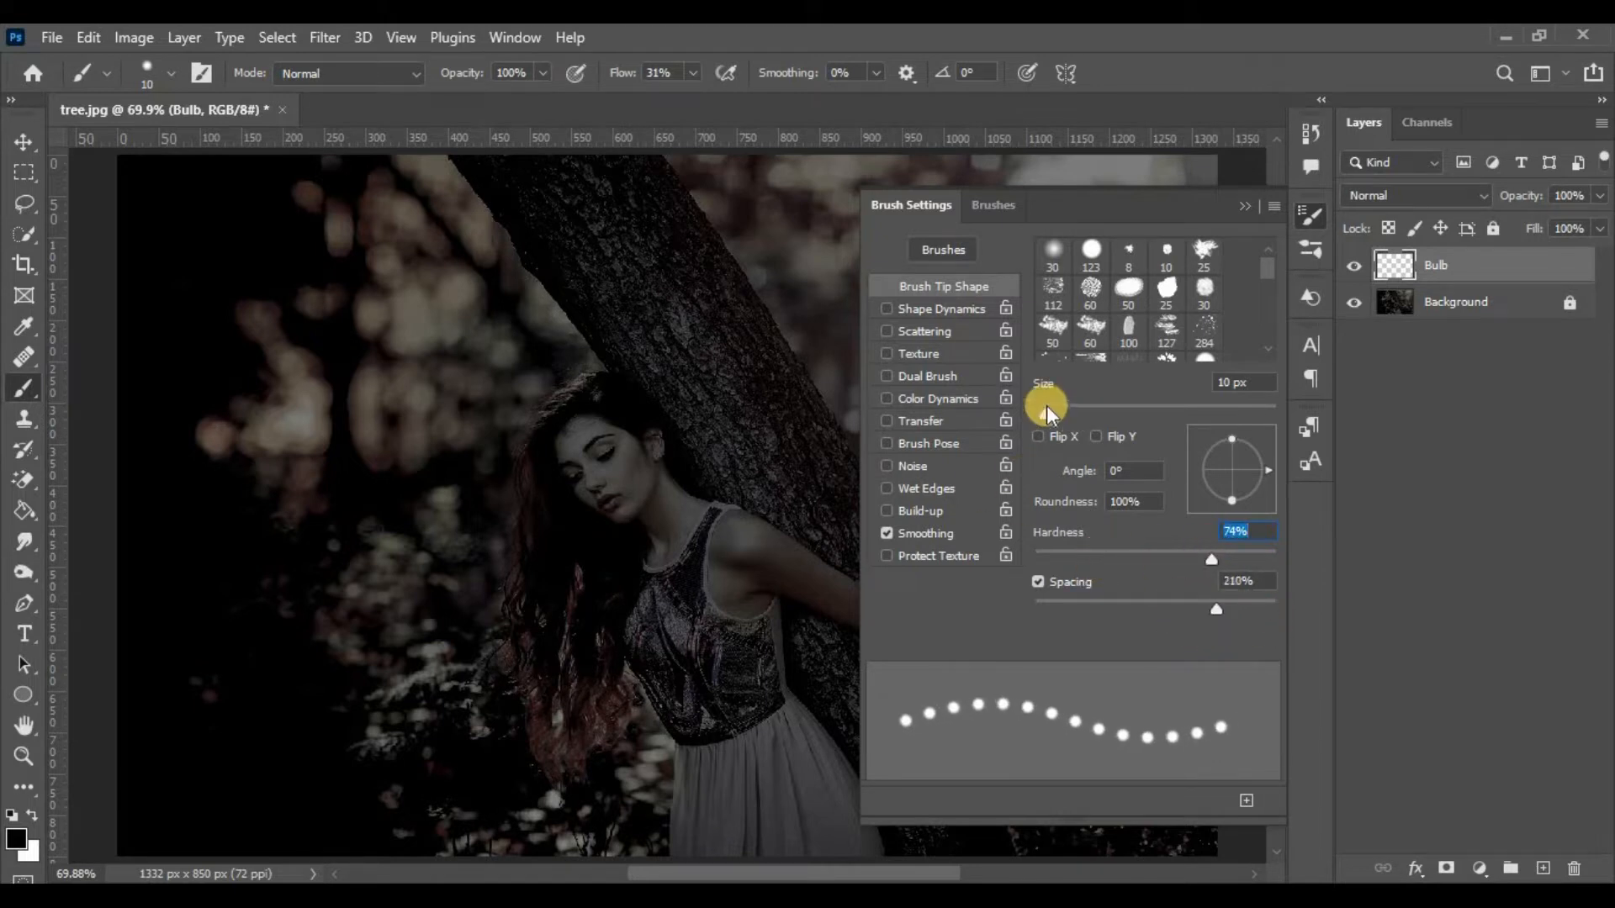
left_click_drag(1046, 405, 1050, 406)
- Enable Shape Dynamics with 18% size jitter and Scattering with 5% scatter for the brush
left_click(936, 310)
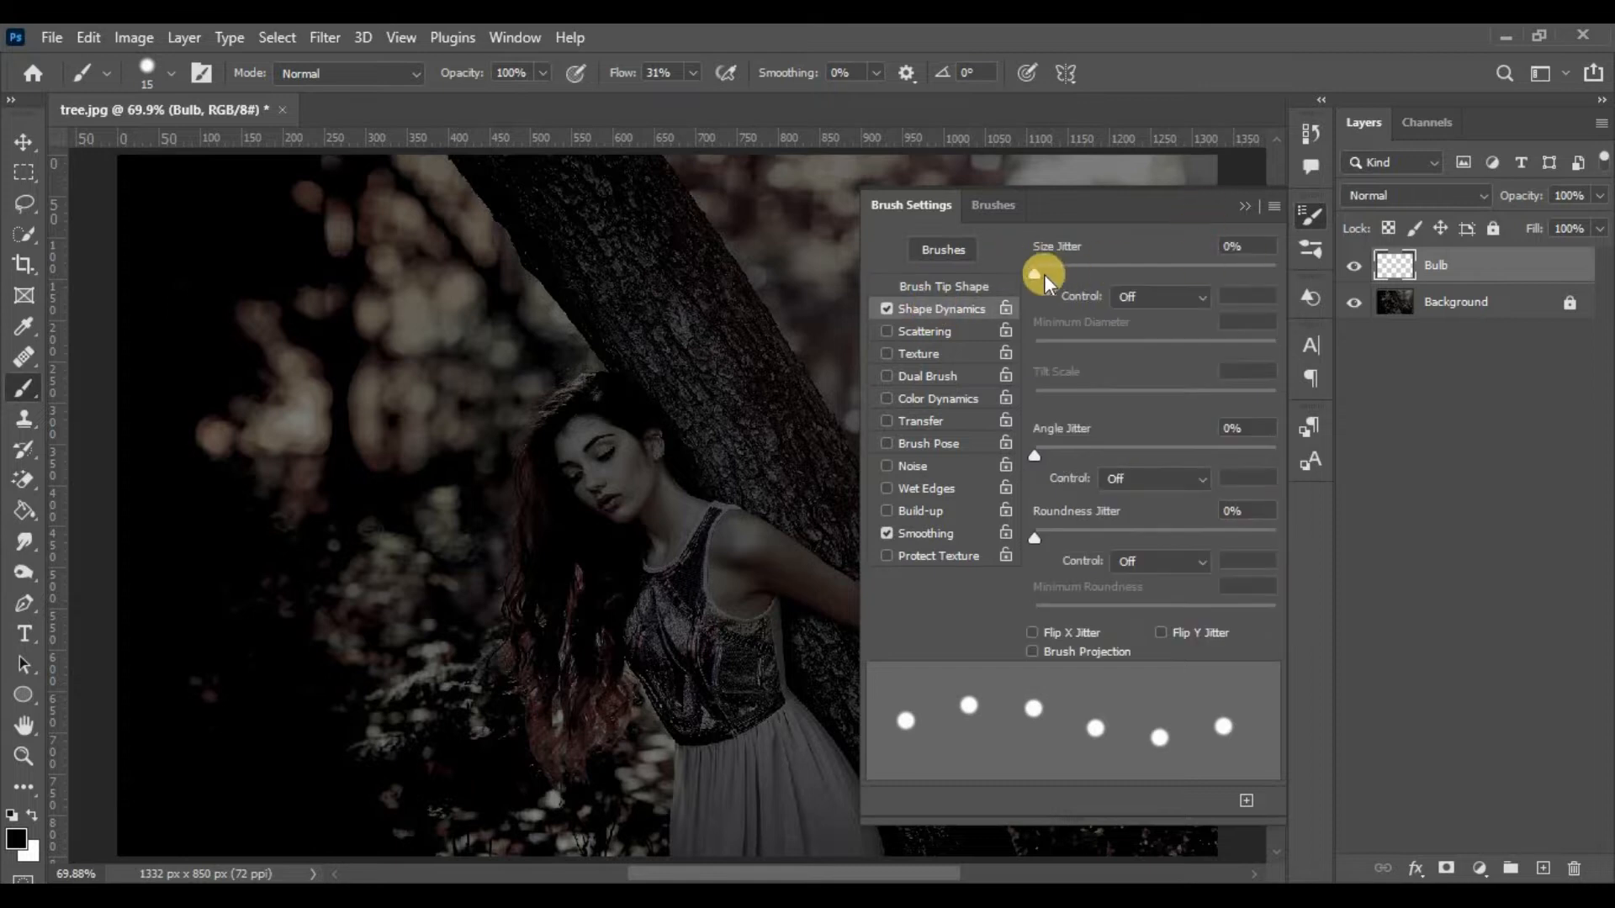
left_click_drag(1043, 274, 1077, 274)
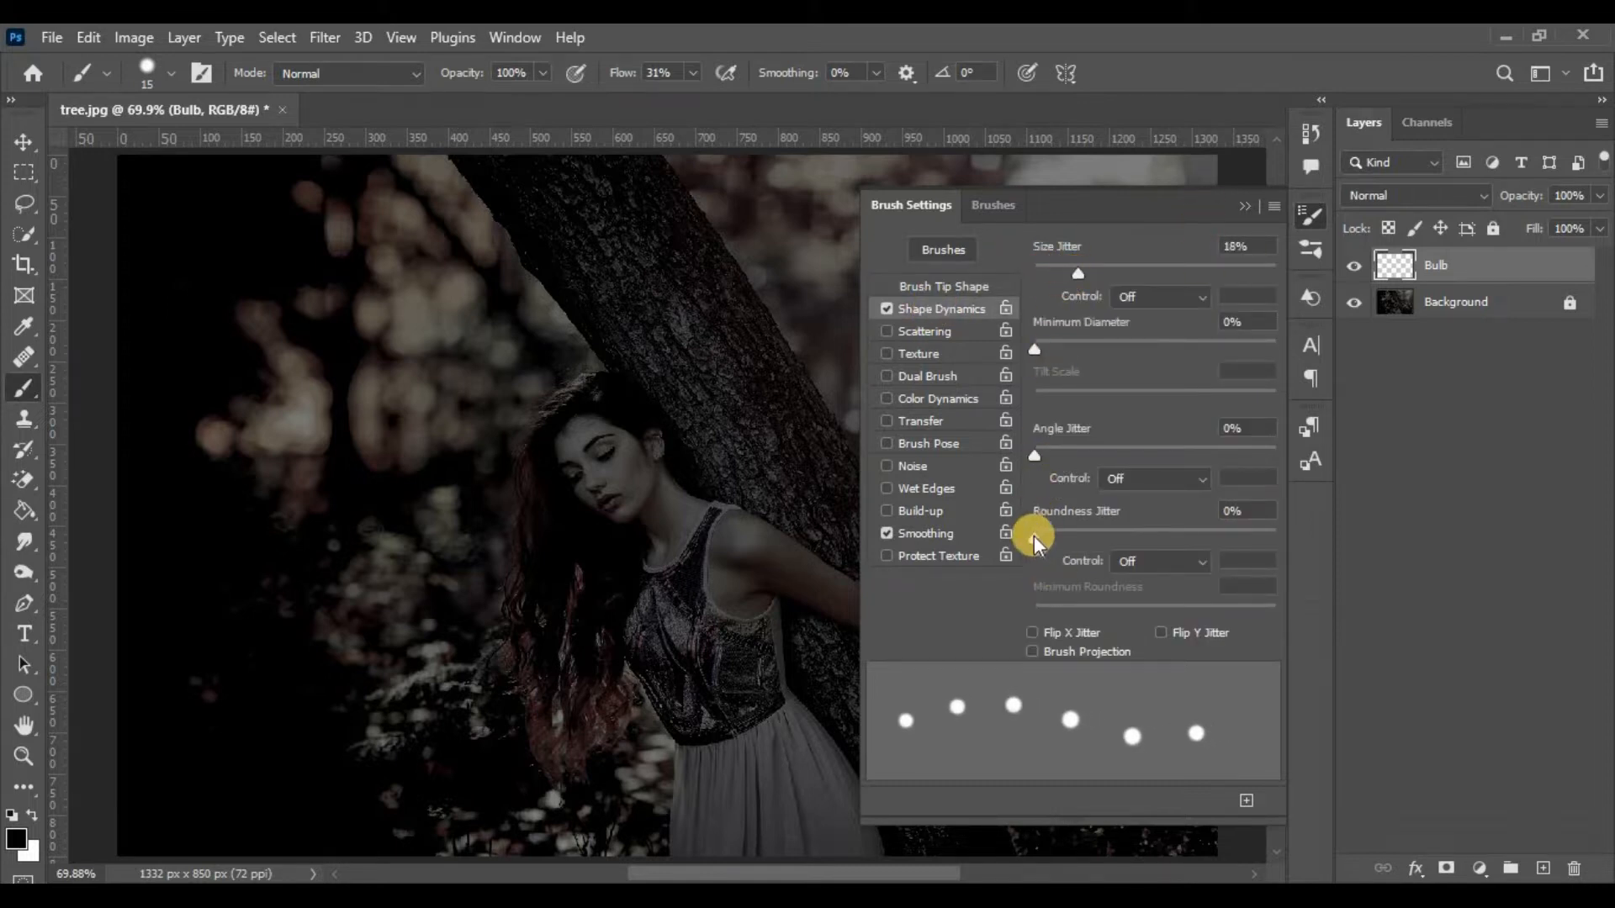
left_click(915, 331)
mouse_move(1062, 275)
left_mouse_down()
mouse_move(1087, 284)
mouse_move(1036, 285)
left_mouse_up()
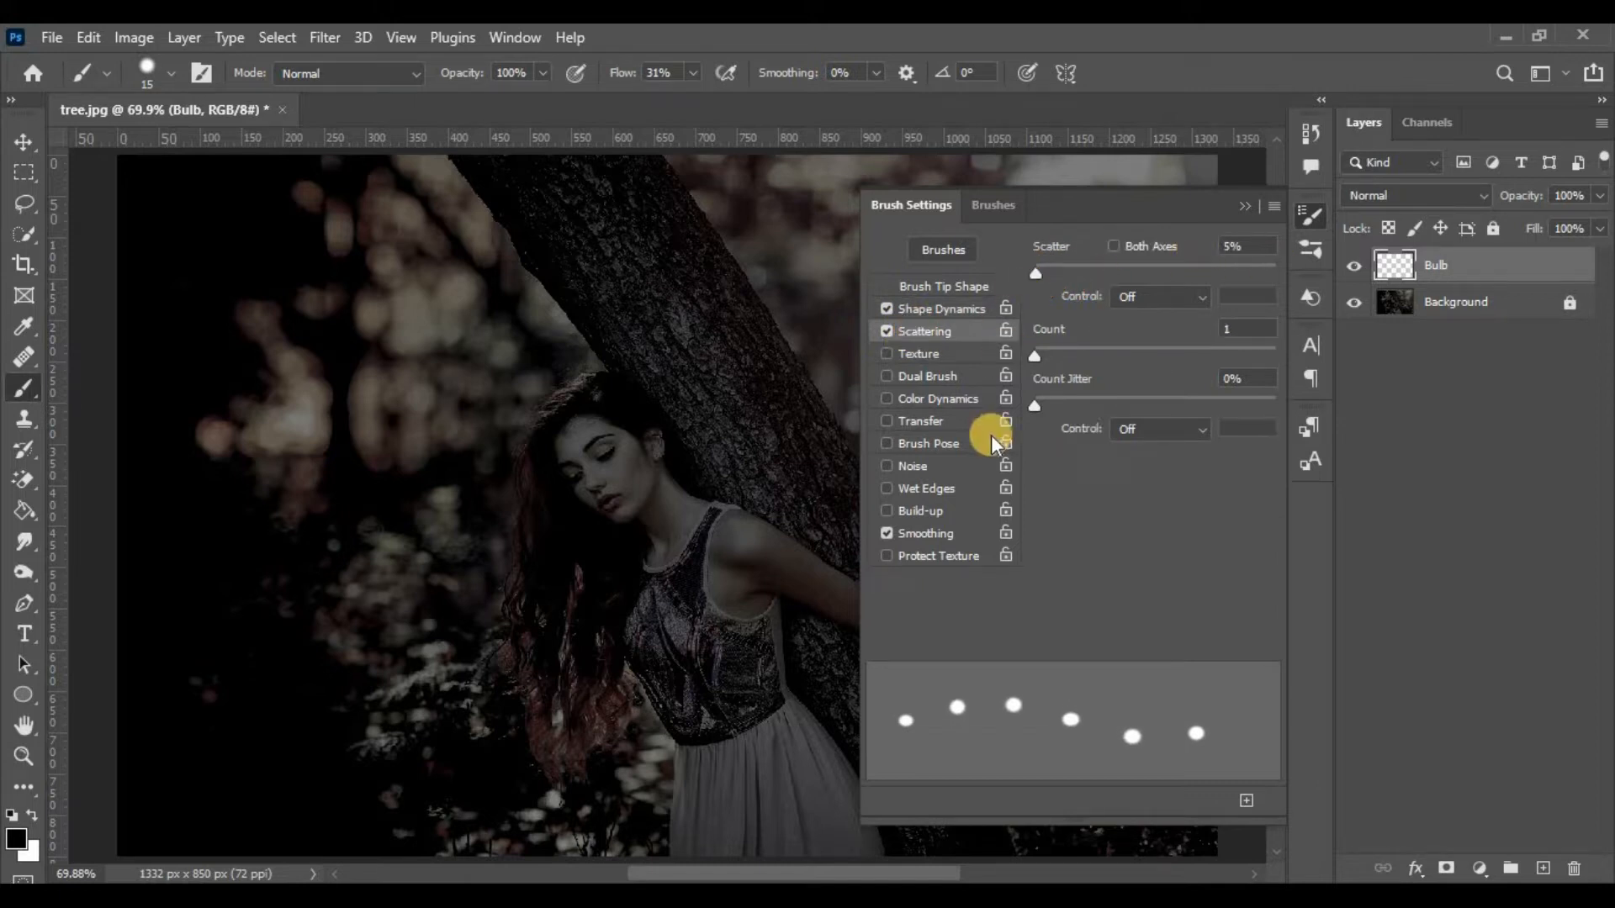
left_click(1242, 210)
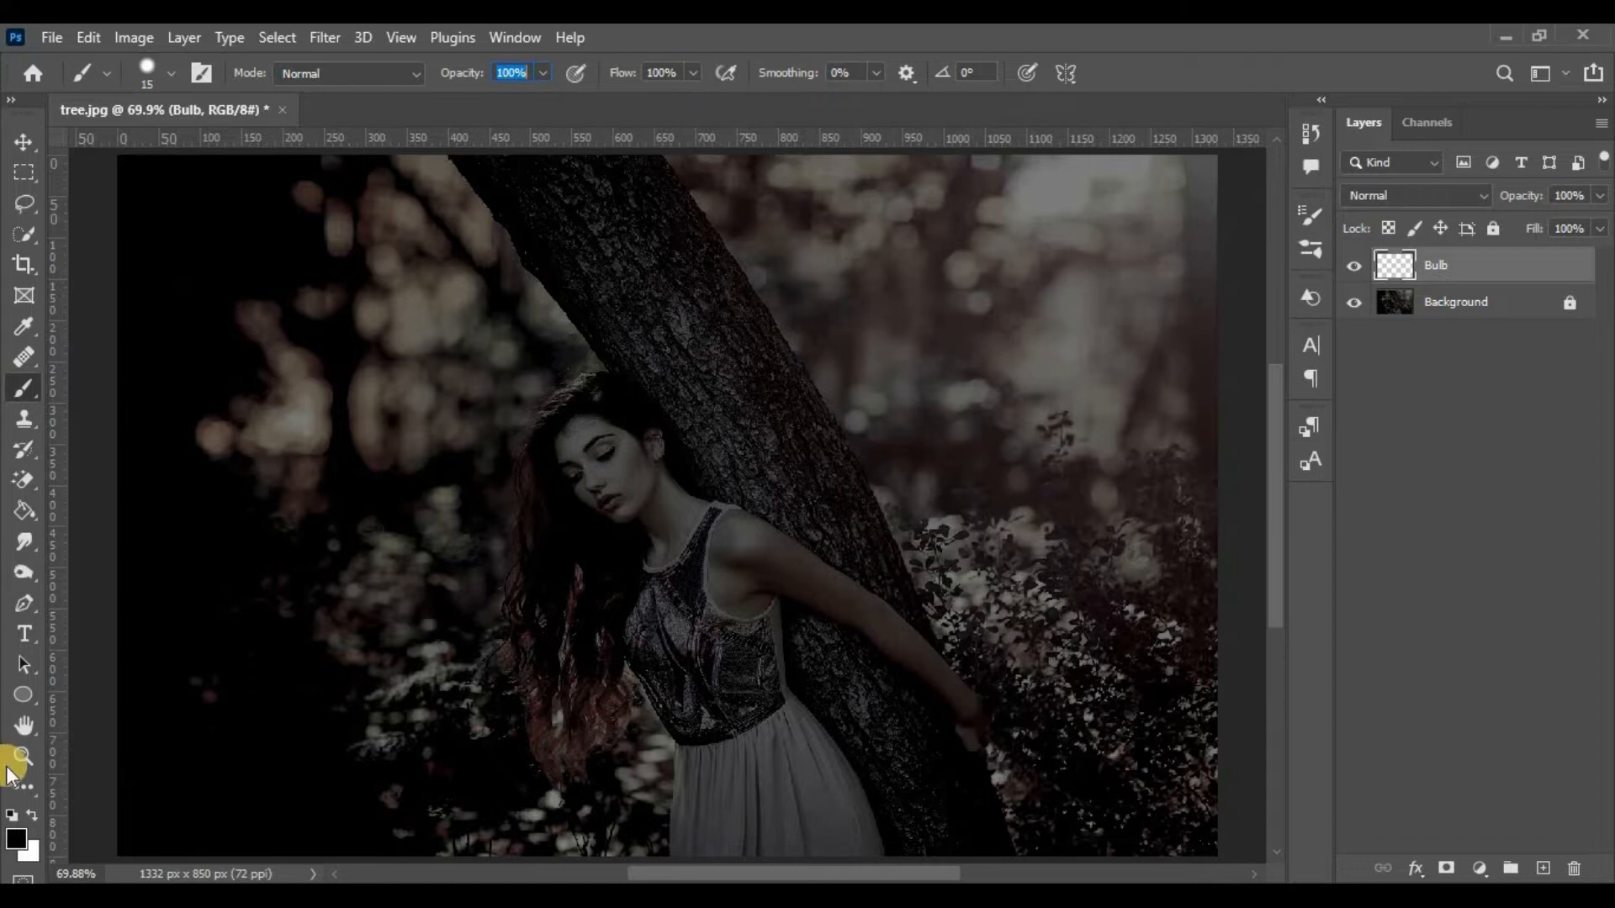
- Paint a zigzag string of white dots down the whole tree trunk on the Bulb layer, skipping the woman
left_click(30, 814)
left_click_drag(480, 159, 513, 156)
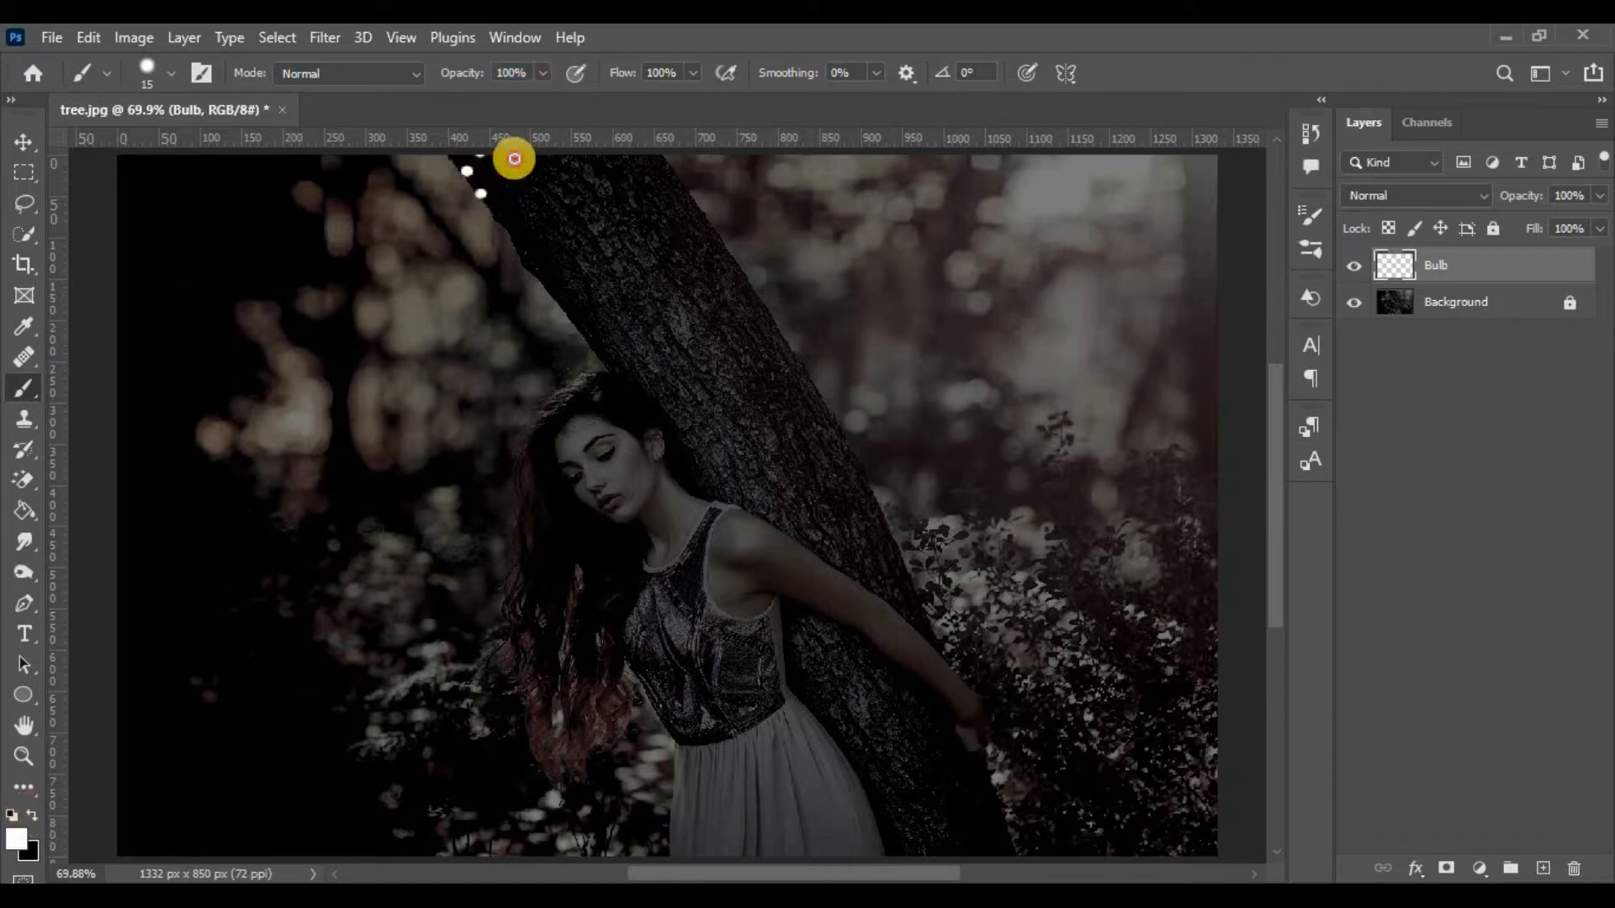
mouse_move(499, 219)
left_mouse_down()
mouse_move(547, 162)
mouse_move(519, 242)
mouse_move(634, 156)
mouse_move(541, 267)
mouse_move(670, 159)
mouse_move(577, 321)
mouse_move(689, 234)
mouse_move(681, 285)
mouse_move(625, 375)
mouse_move(729, 320)
mouse_move(742, 356)
mouse_move(674, 421)
mouse_move(789, 375)
mouse_move(710, 471)
mouse_move(822, 457)
mouse_move(797, 523)
mouse_move(866, 516)
mouse_move(861, 570)
mouse_move(908, 572)
mouse_move(912, 602)
mouse_move(786, 628)
mouse_move(844, 634)
mouse_move(825, 699)
mouse_move(915, 685)
mouse_move(883, 764)
mouse_move(959, 743)
mouse_move(883, 819)
mouse_move(982, 815)
mouse_move(956, 847)
mouse_move(981, 858)
mouse_move(930, 858)
mouse_move(911, 813)
left_mouse_up()
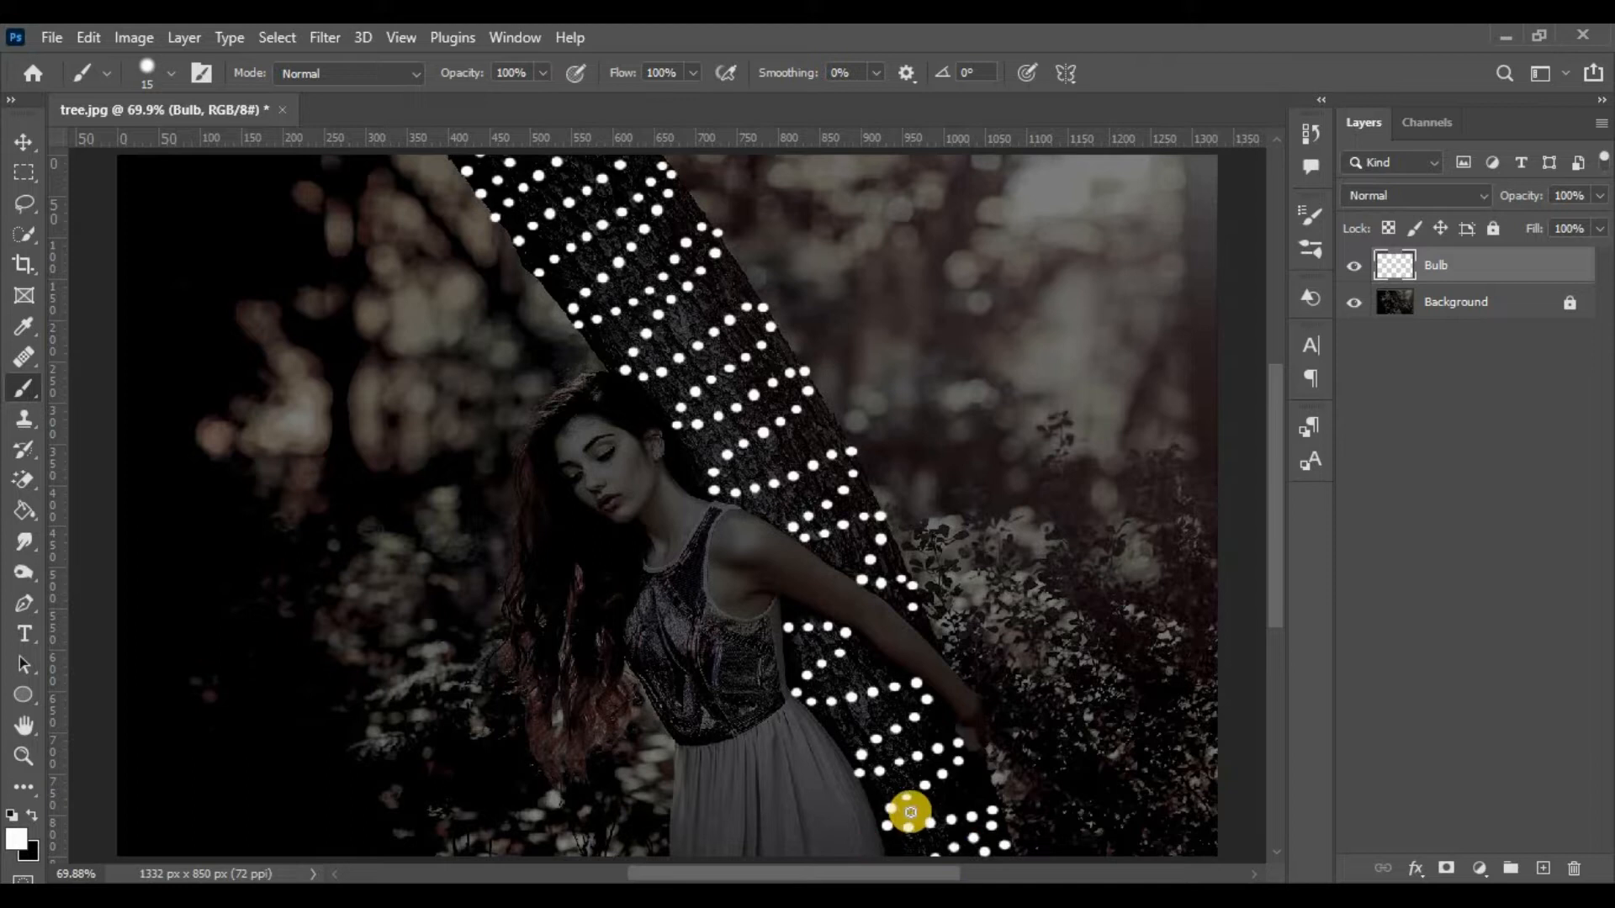
- Add an orange Inner Glow to the Bulb layer with 65% opacity and a size of 7 px
left_click(23, 143)
right_click(1503, 270)
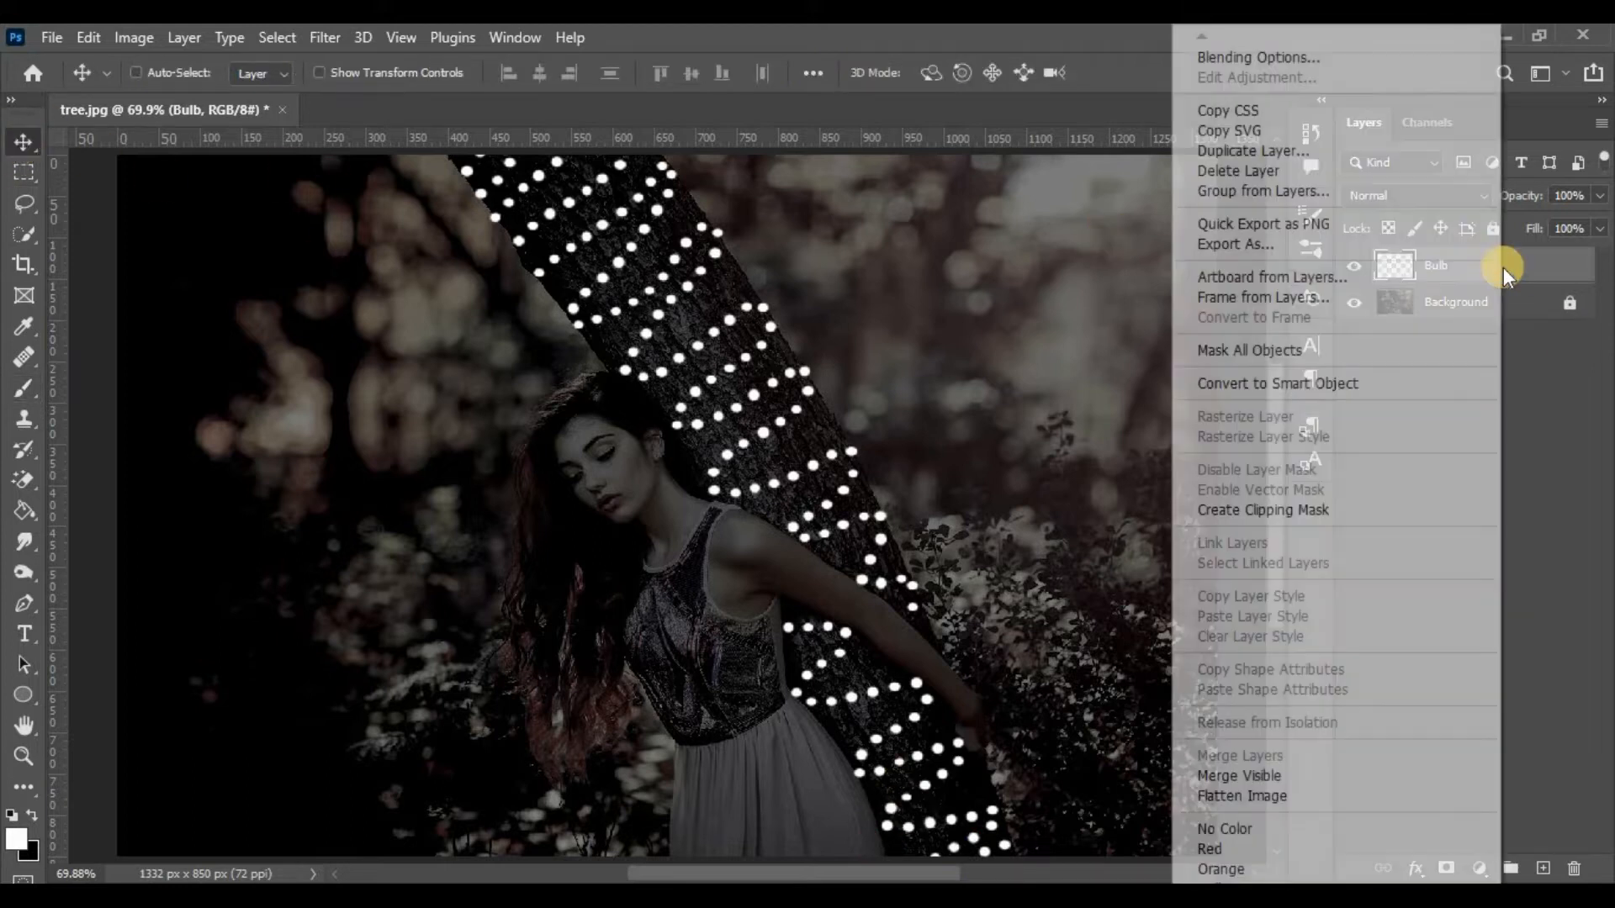
left_click(1226, 54)
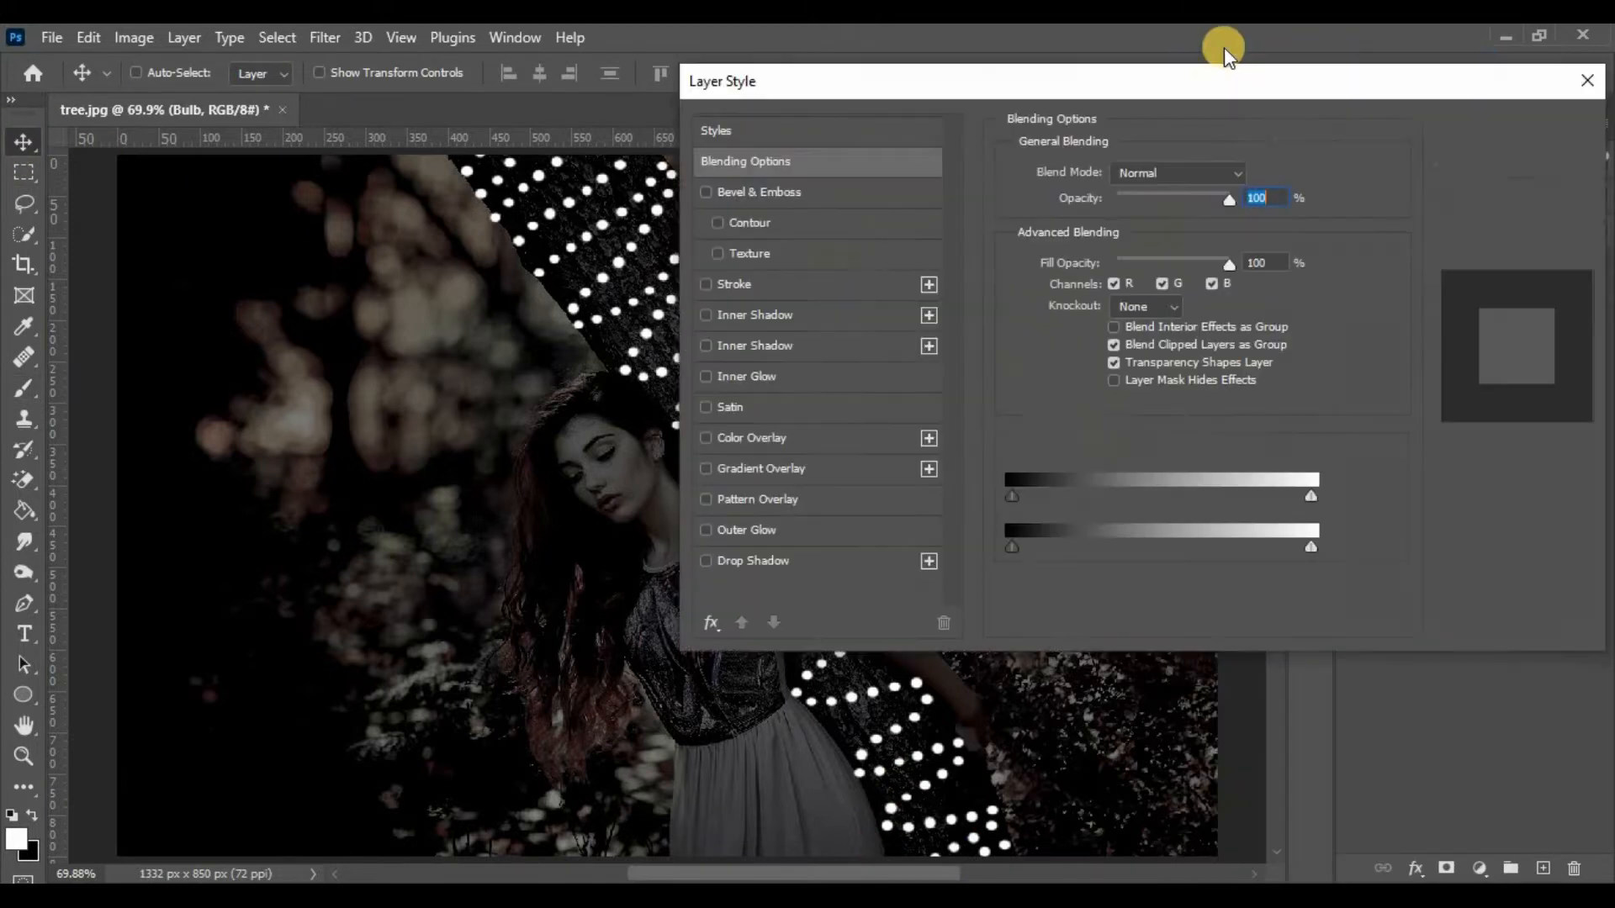
left_click(754, 374)
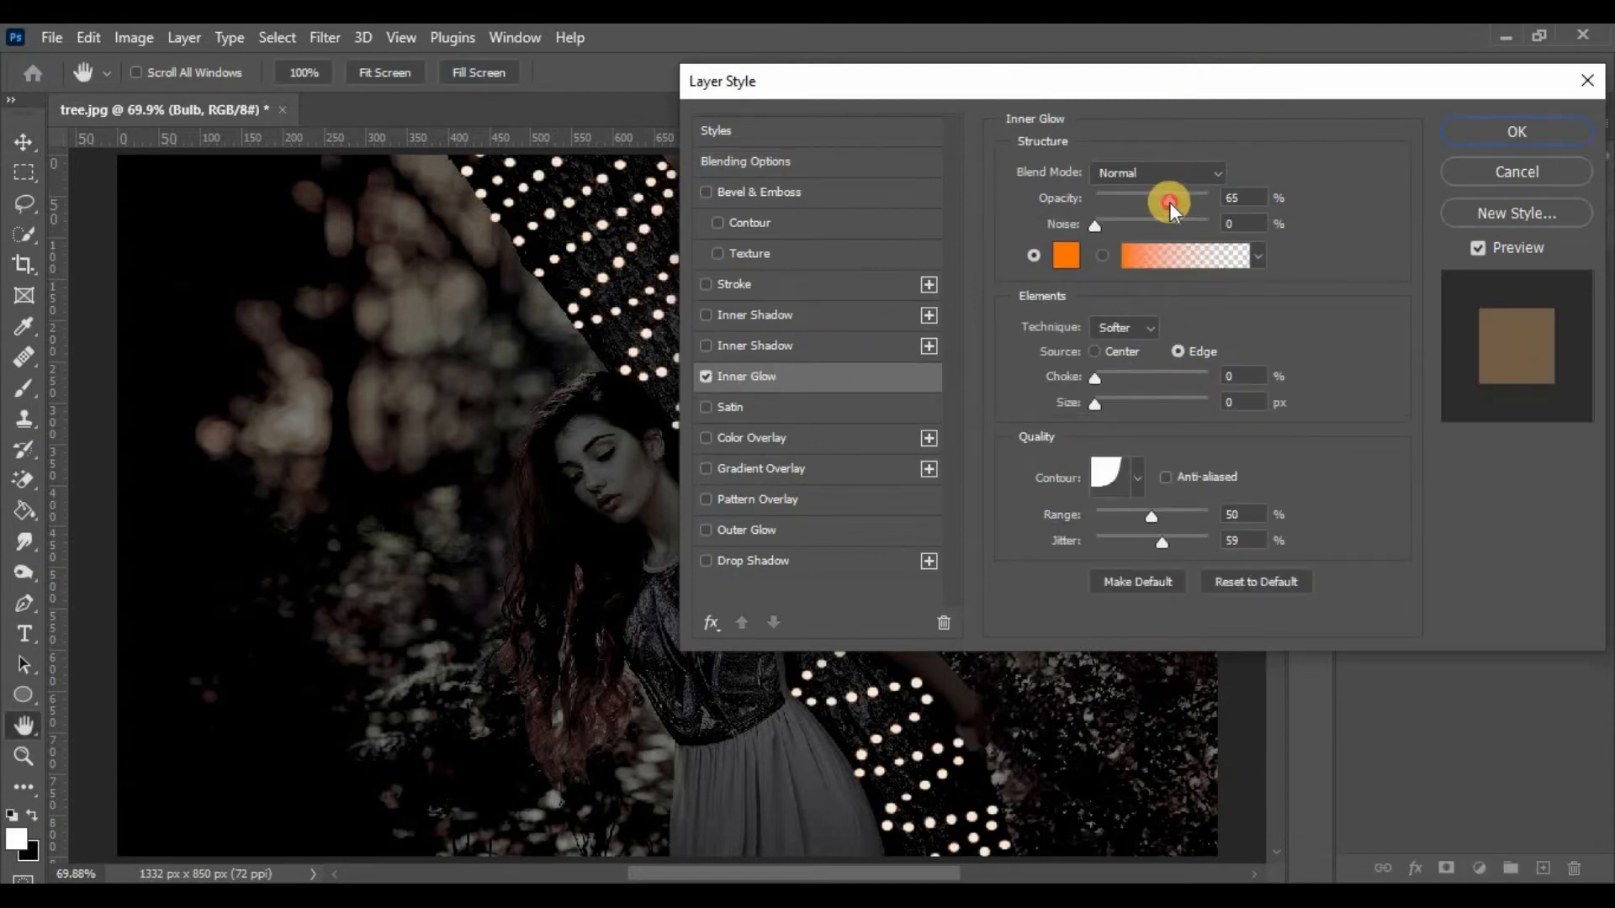
left_click(1169, 202)
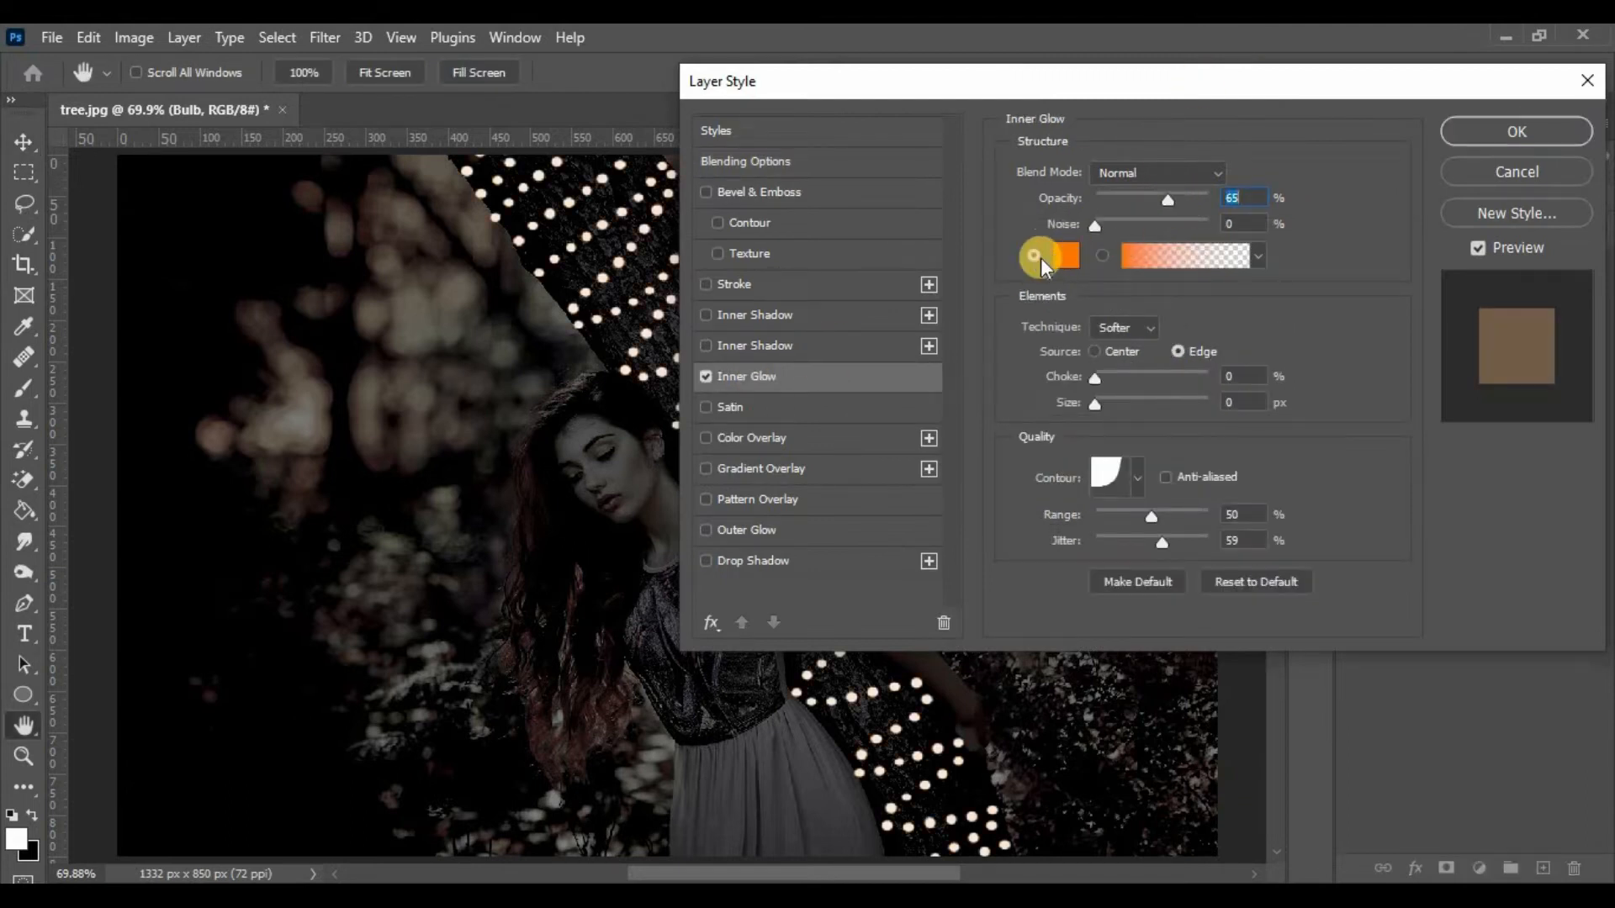
left_click(1103, 406)
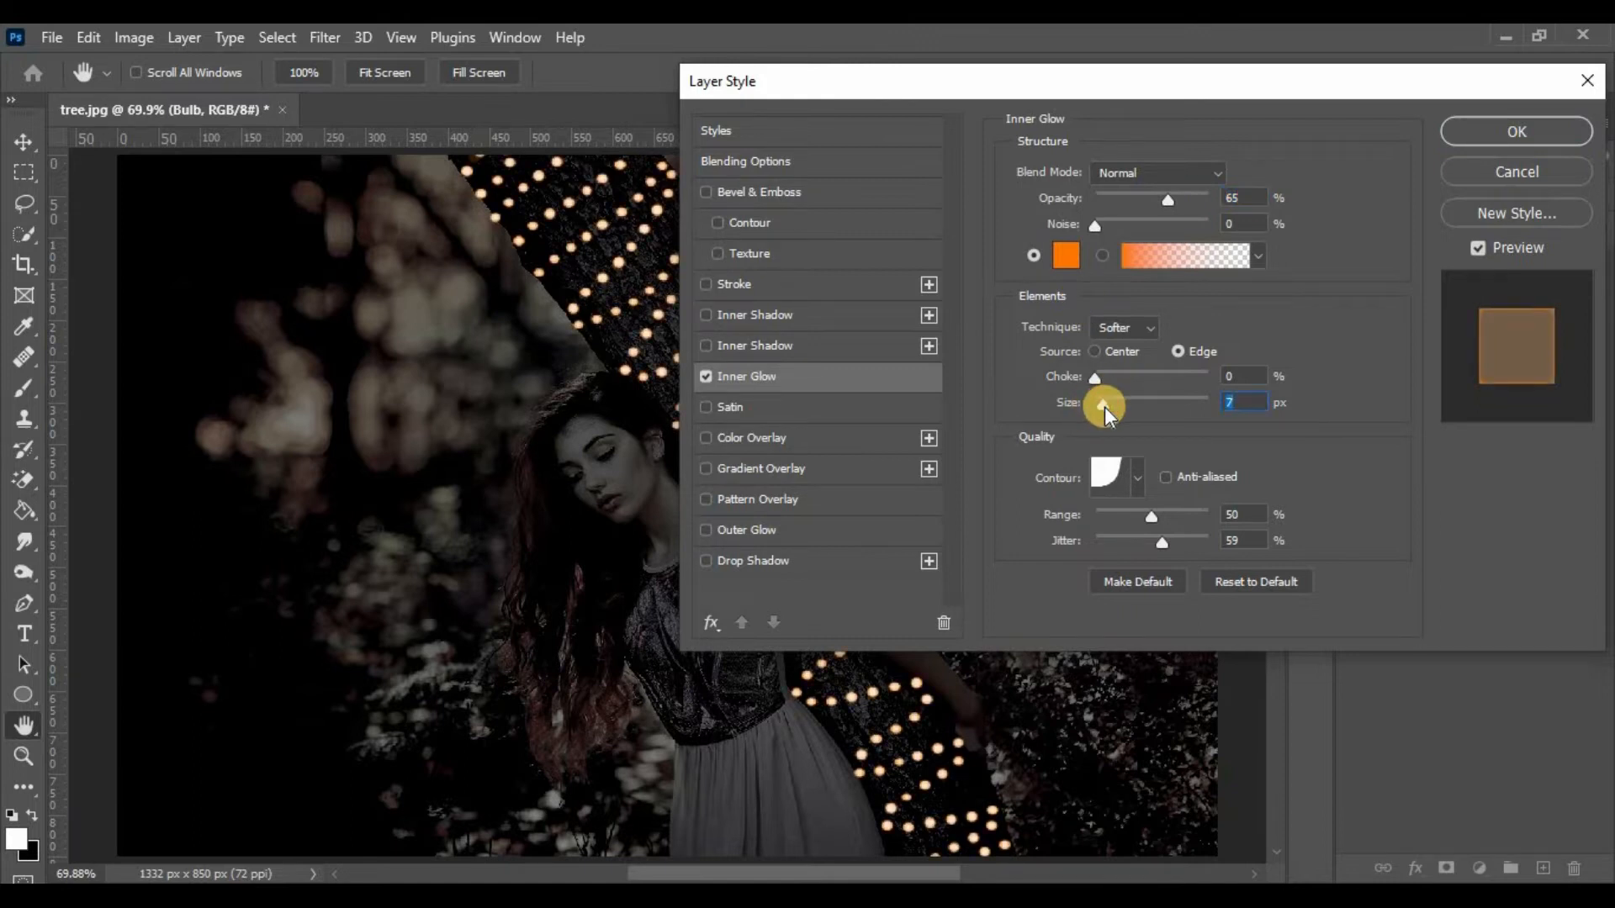
- Add an Outer Glow to the Bulb layer in Linear Dodge (Add) mode with colour ff8a00 and a size of 4 px
left_click(745, 524)
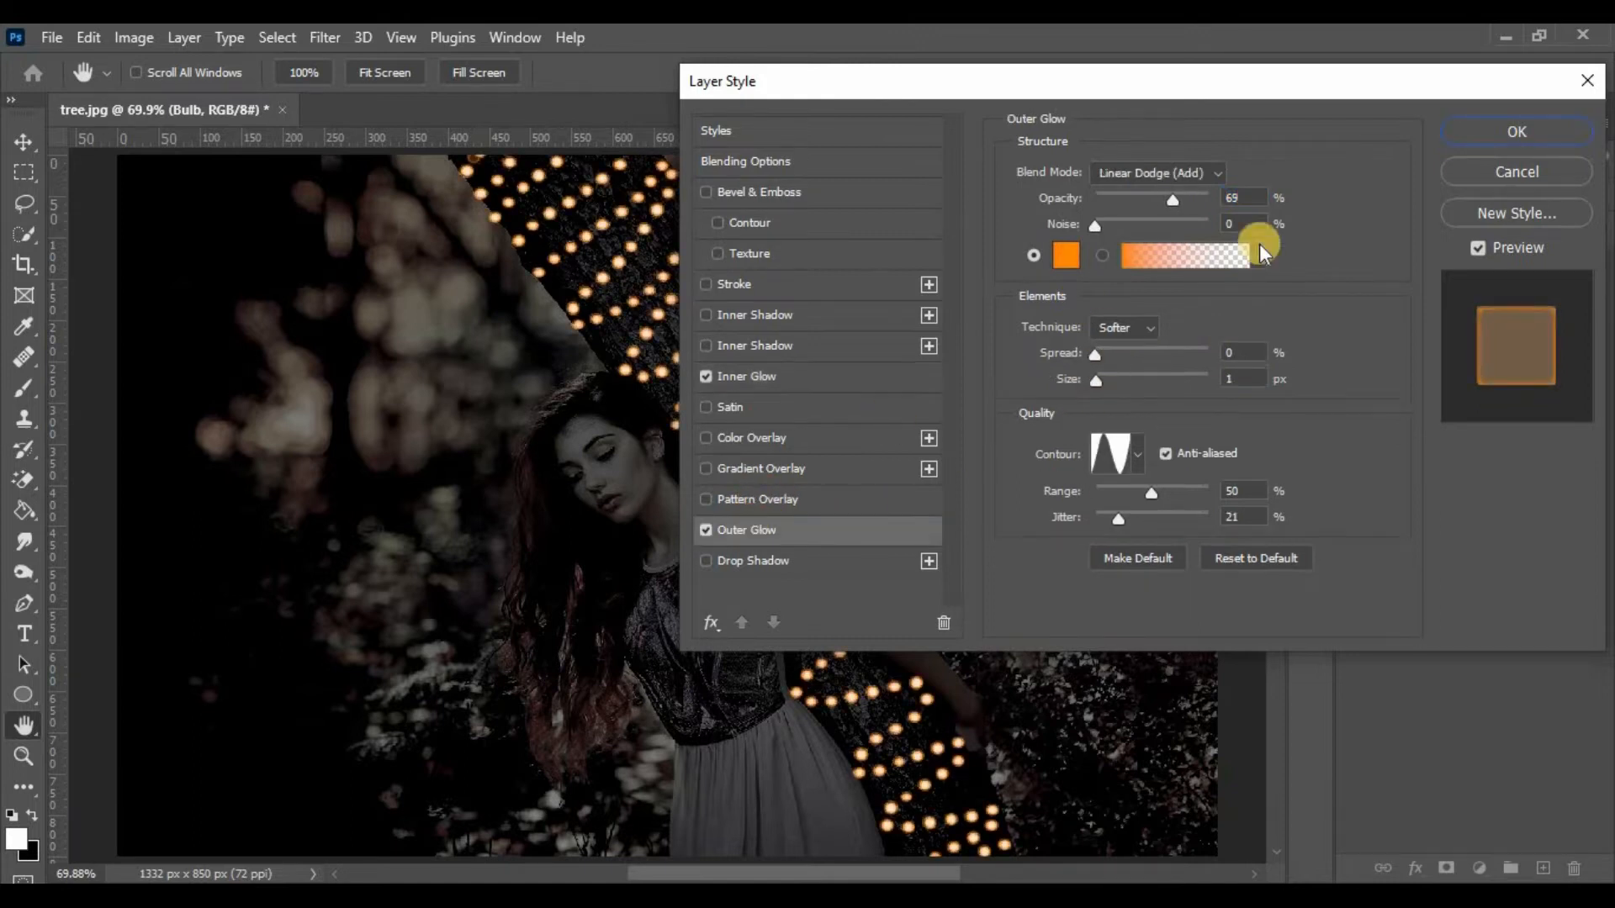
left_click(1199, 169)
left_click(1157, 408)
left_click(1069, 257)
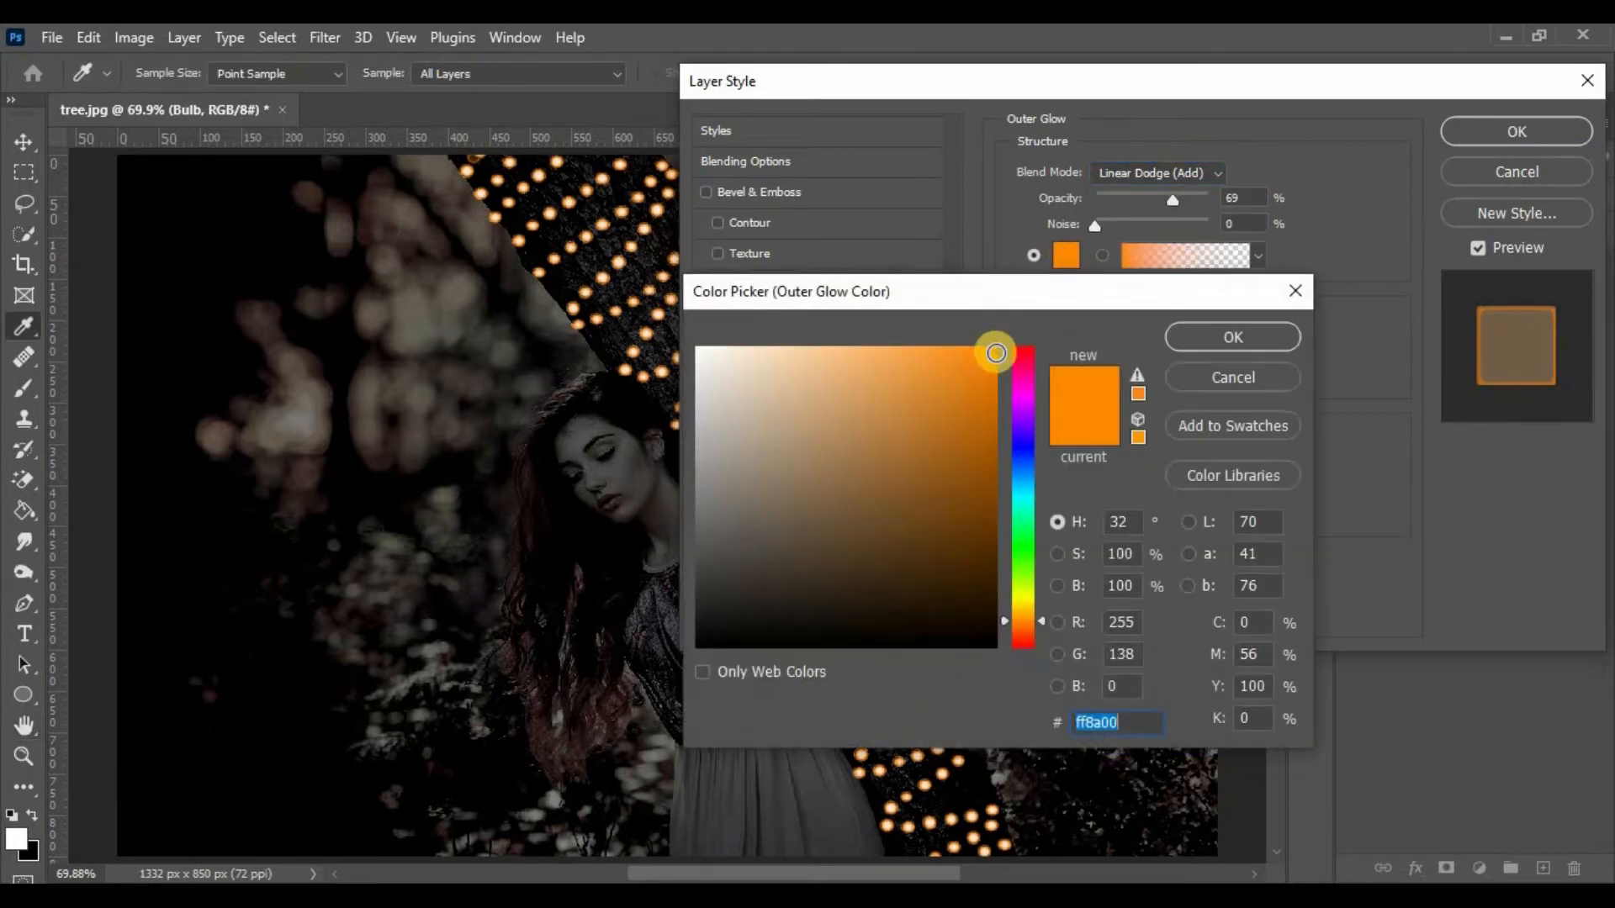
left_click(1226, 335)
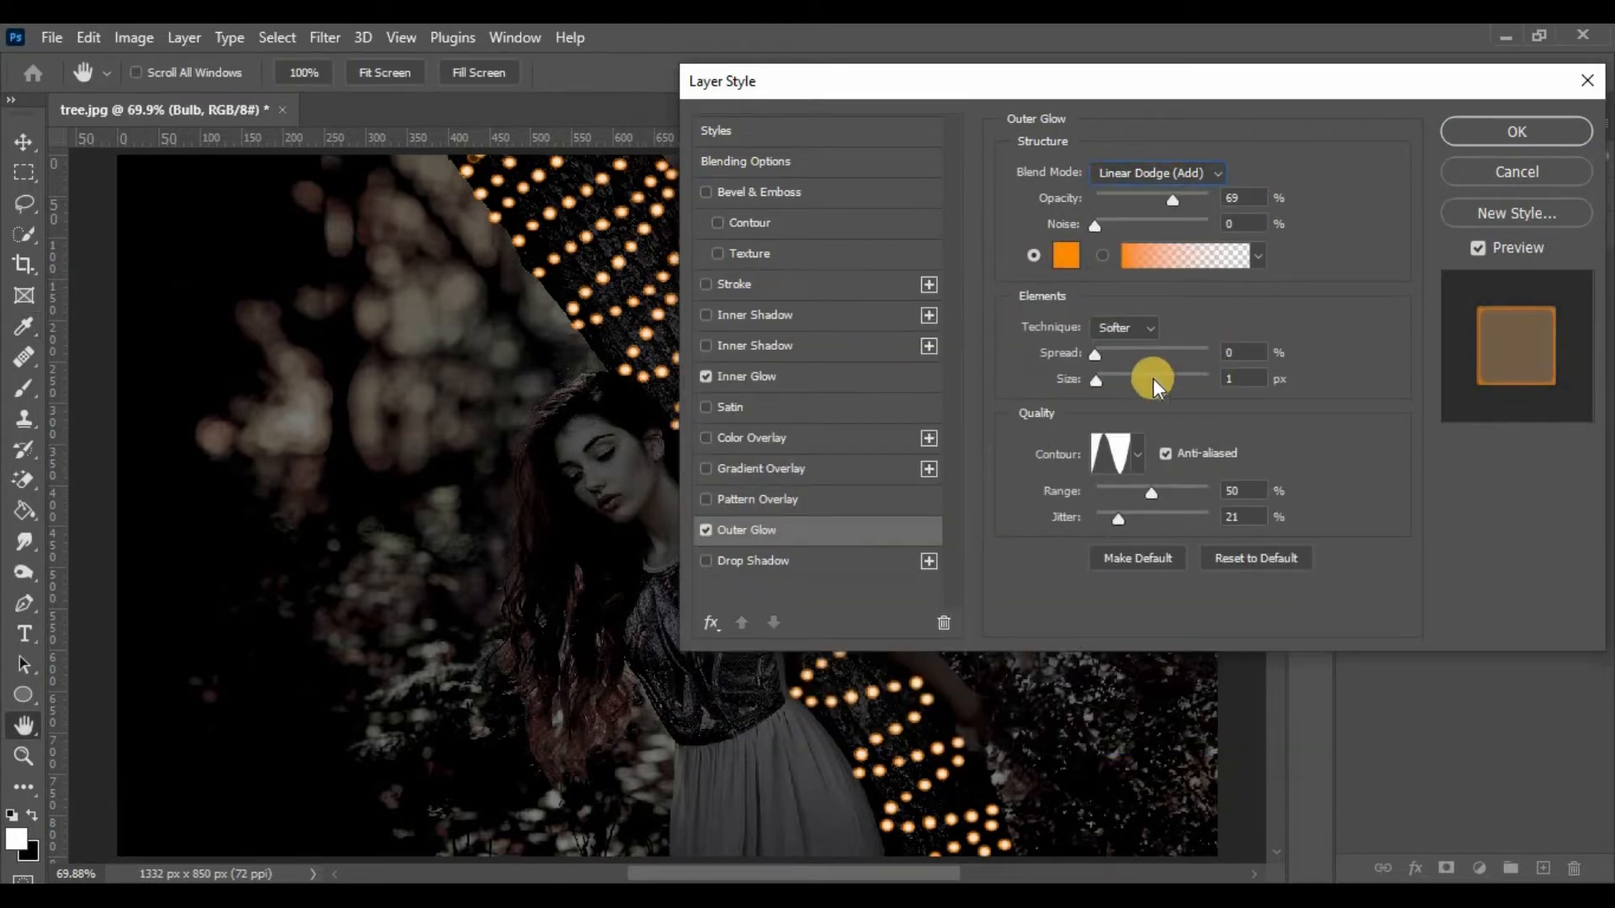
left_click_drag(1103, 385, 1098, 392)
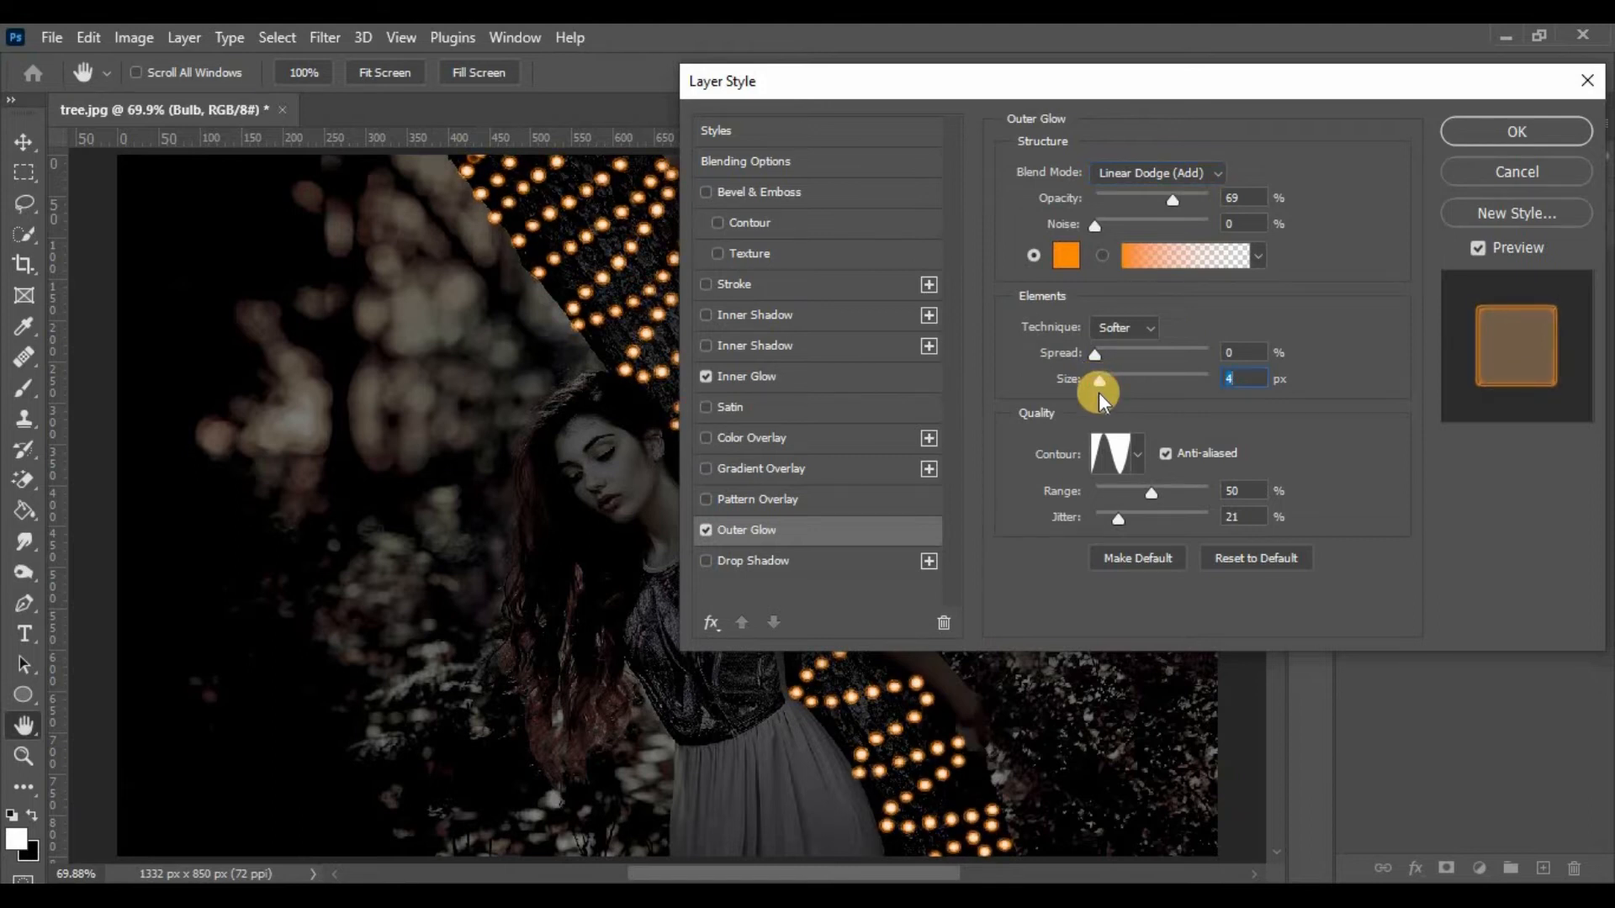
left_click(1485, 129)
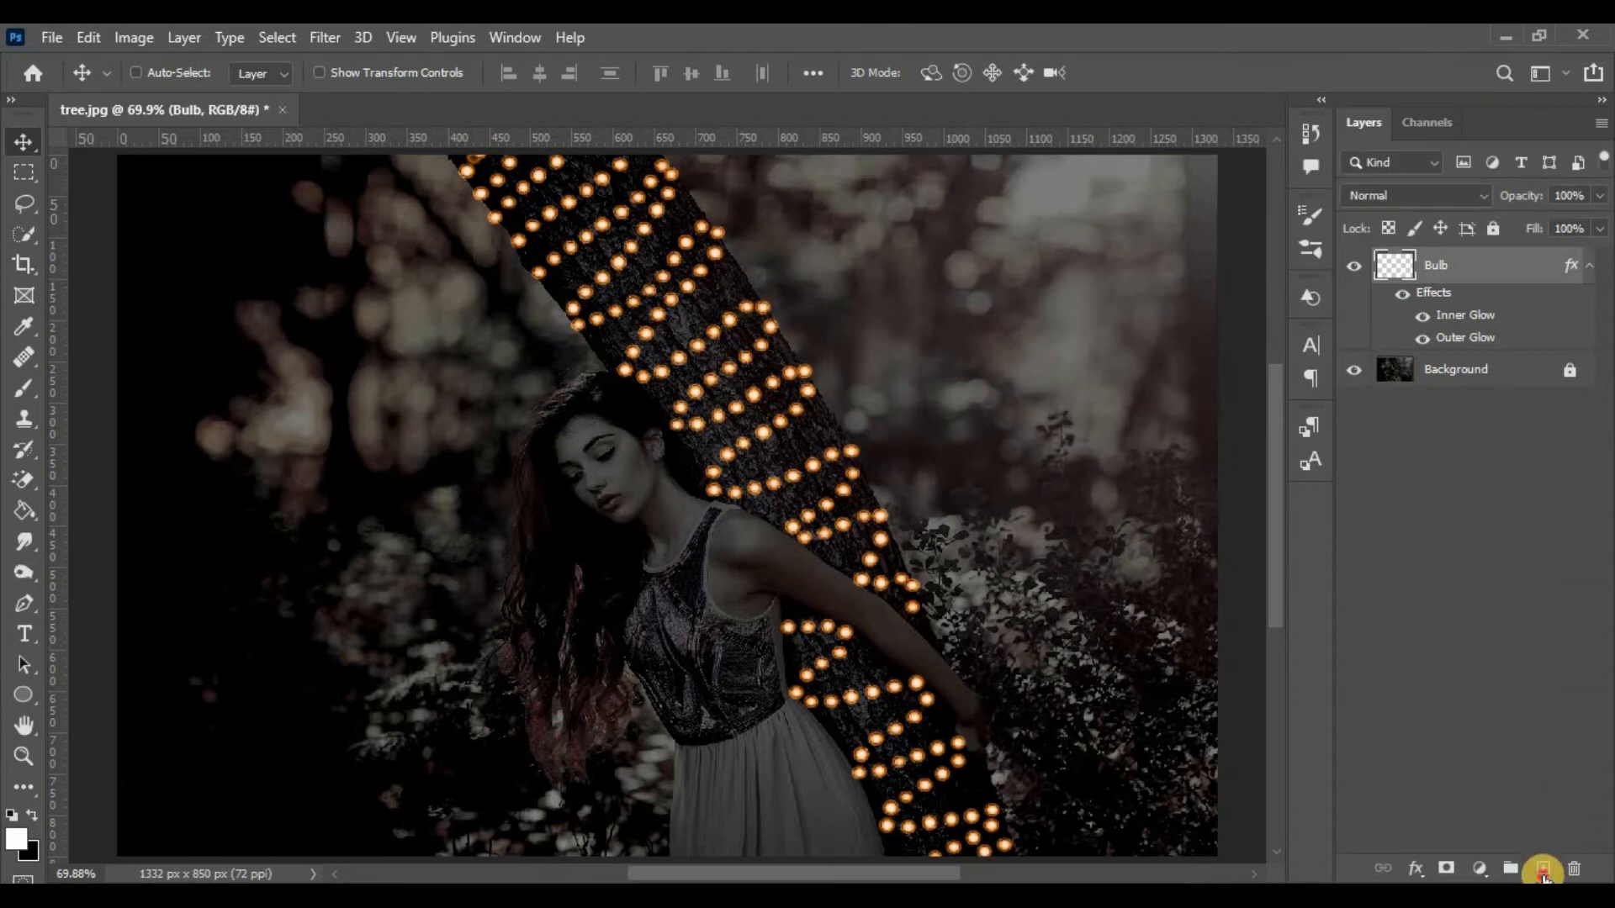
- Add a new layer named Glow above the Bulb layer and set the foreground colour to orange f8970e for the brush
left_click(1543, 868)
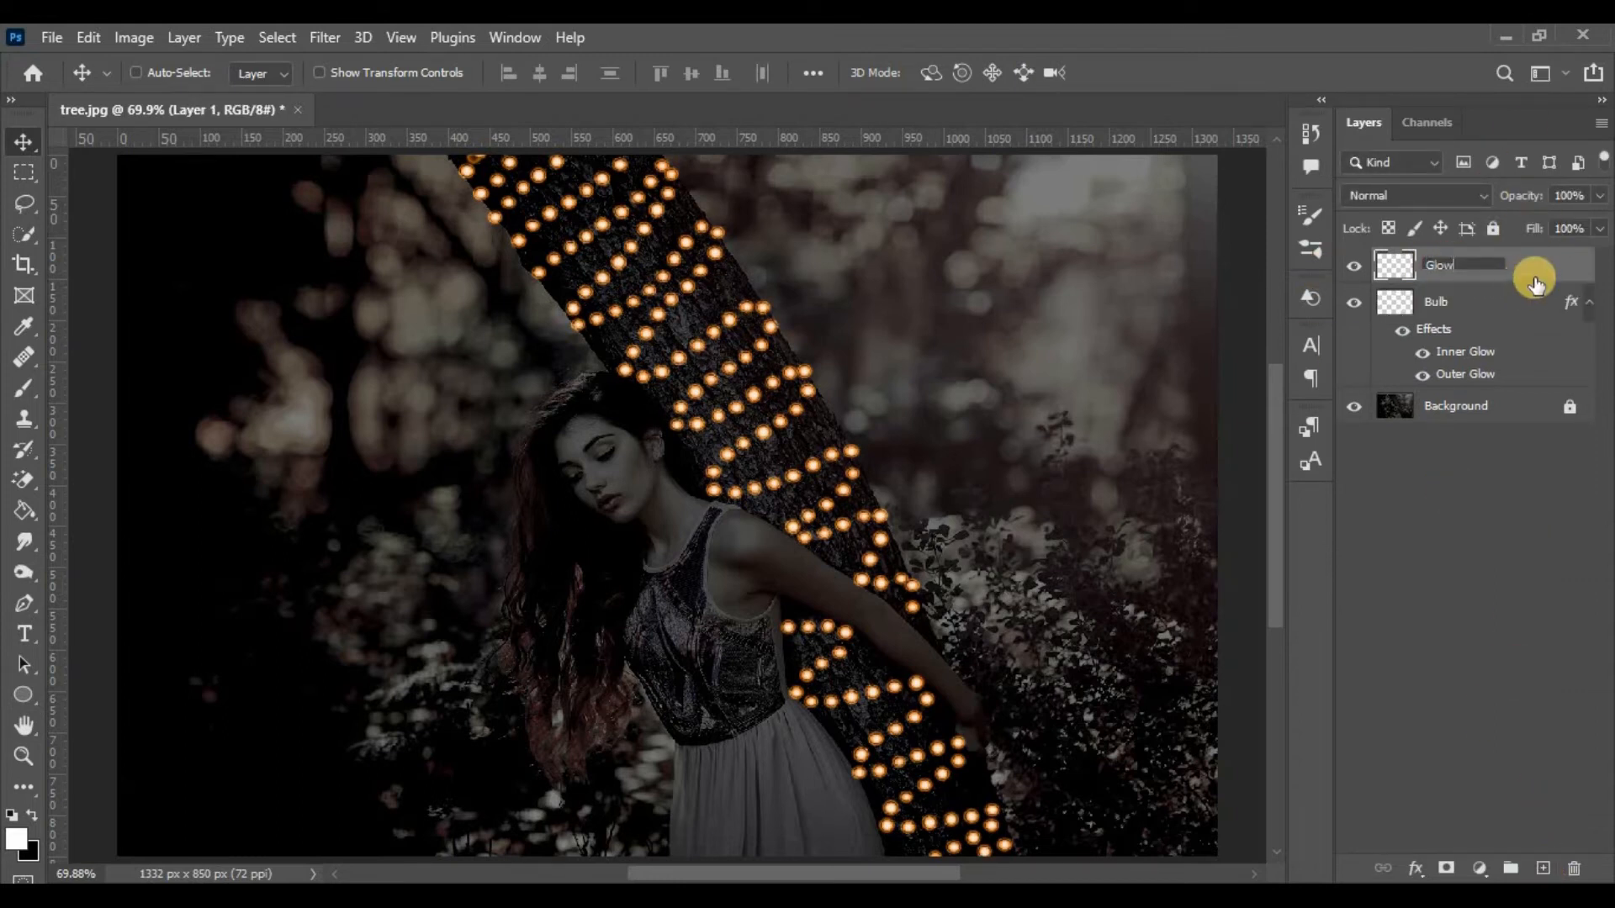
left_click(1558, 268)
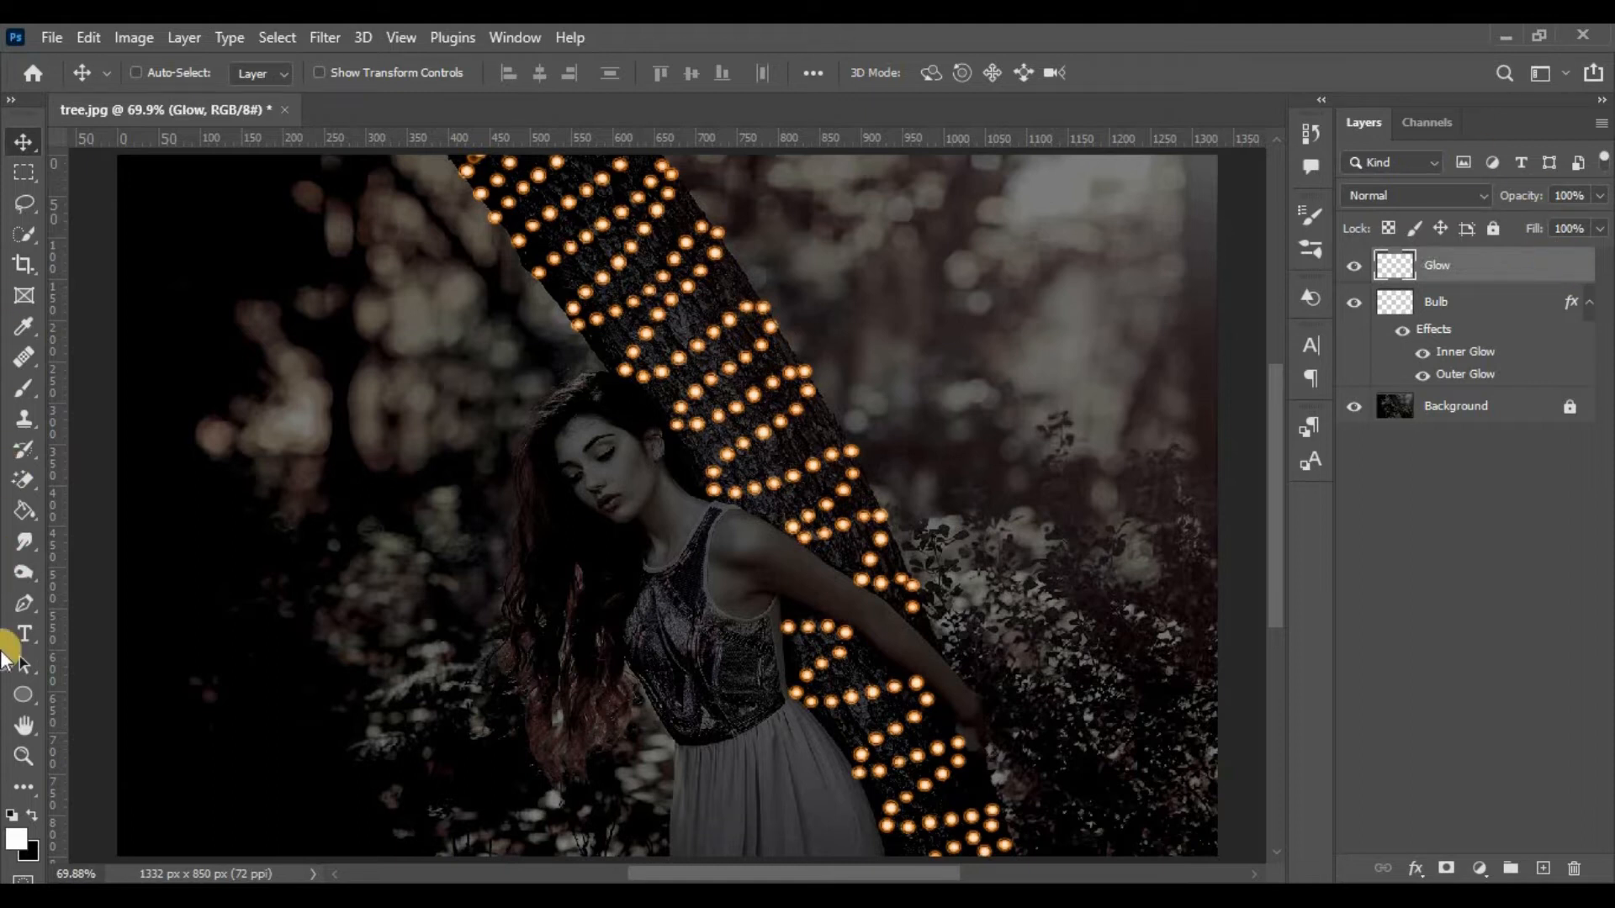
left_click(23, 389)
left_click(15, 837)
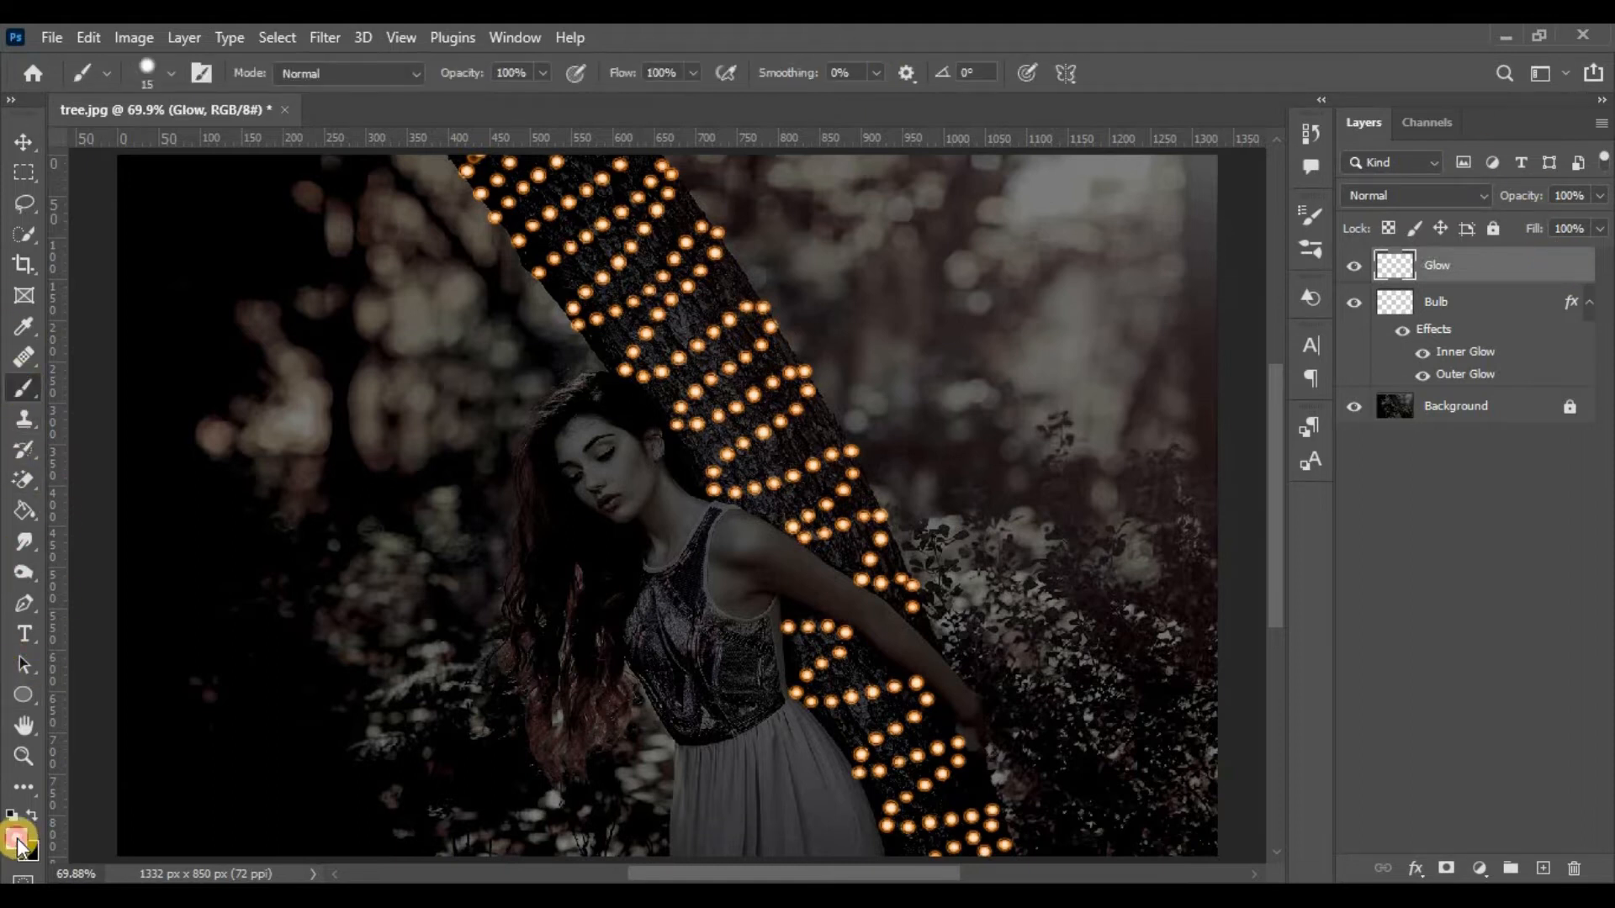
left_click_drag(1039, 648, 1040, 618)
left_click(981, 355)
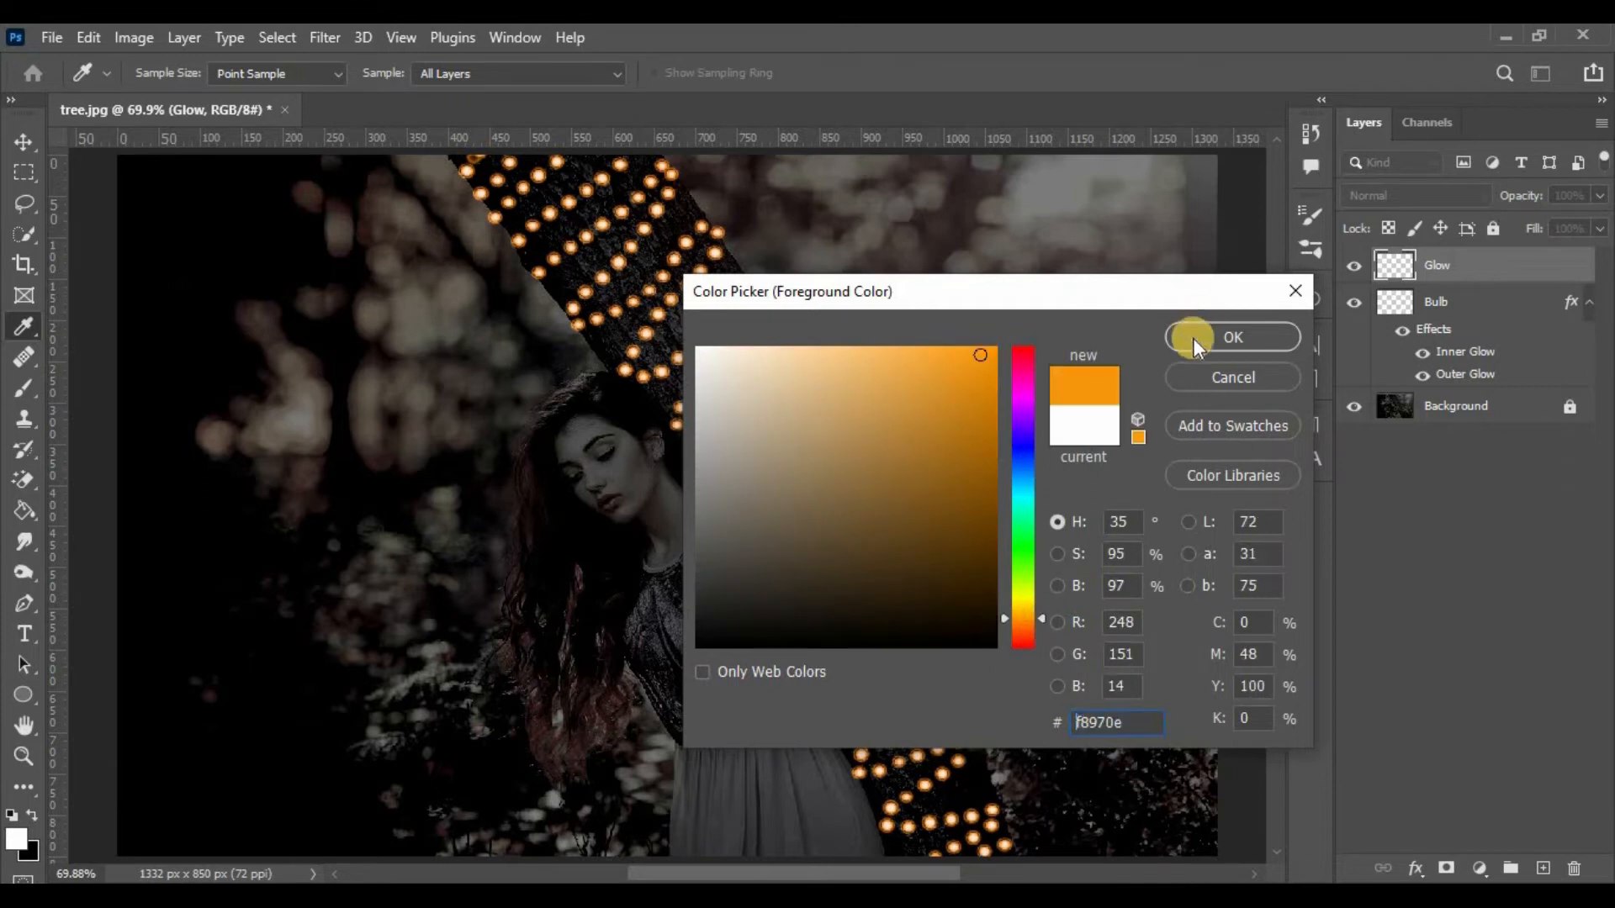
left_click(1194, 339)
- Turn off Shape Dynamics and Scattering for the brush and reduce its spacing to 6%
left_click(1313, 217)
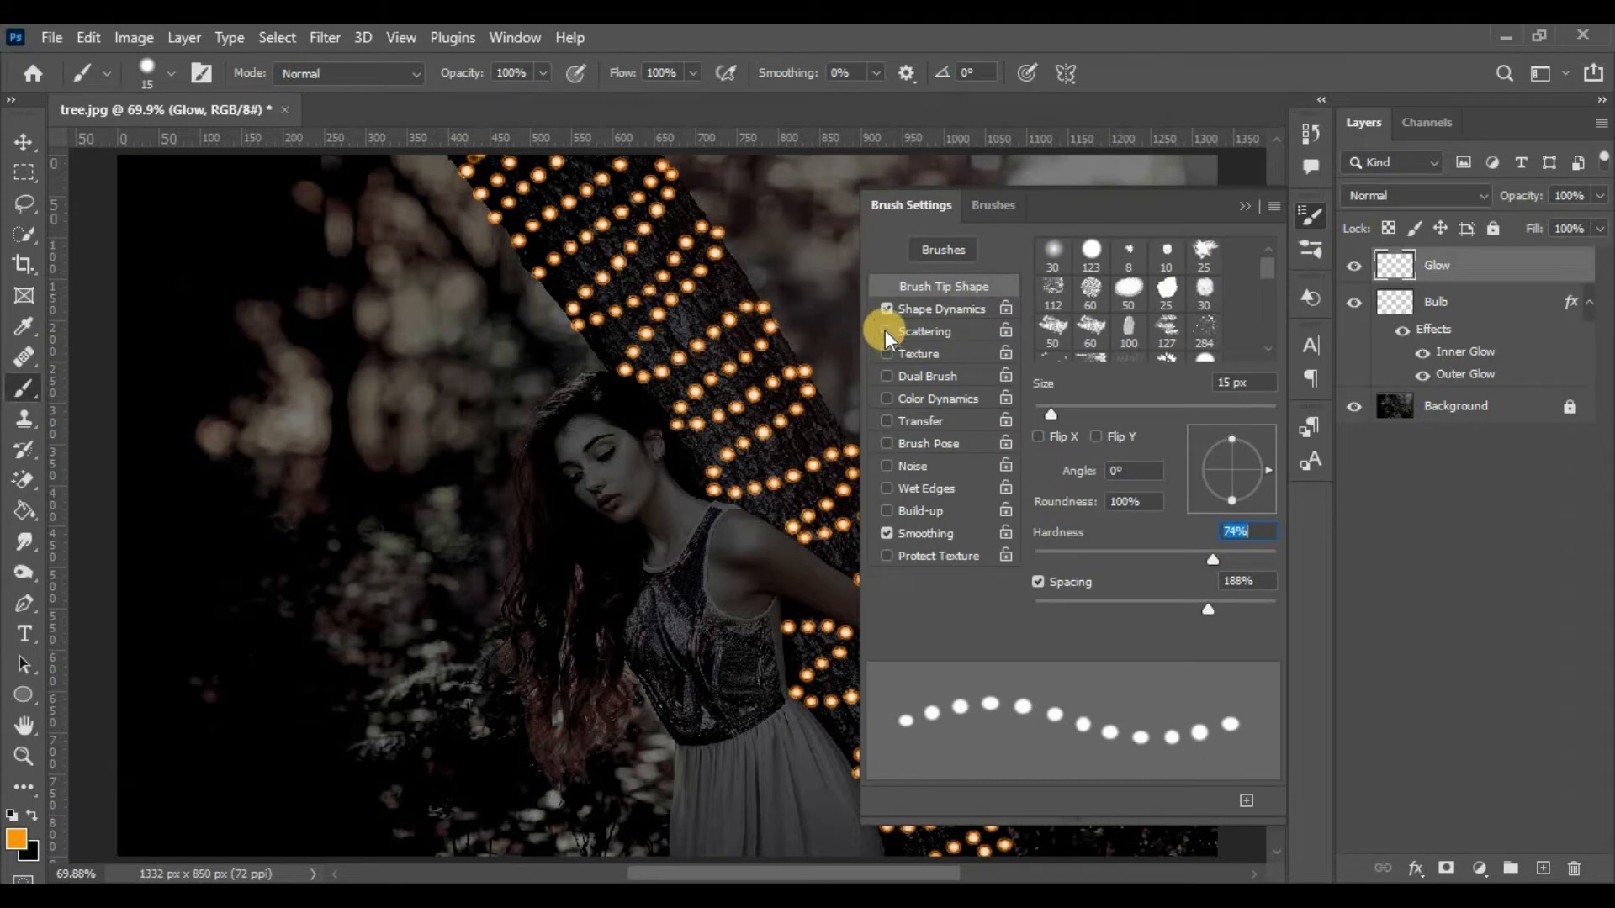
left_click(883, 309)
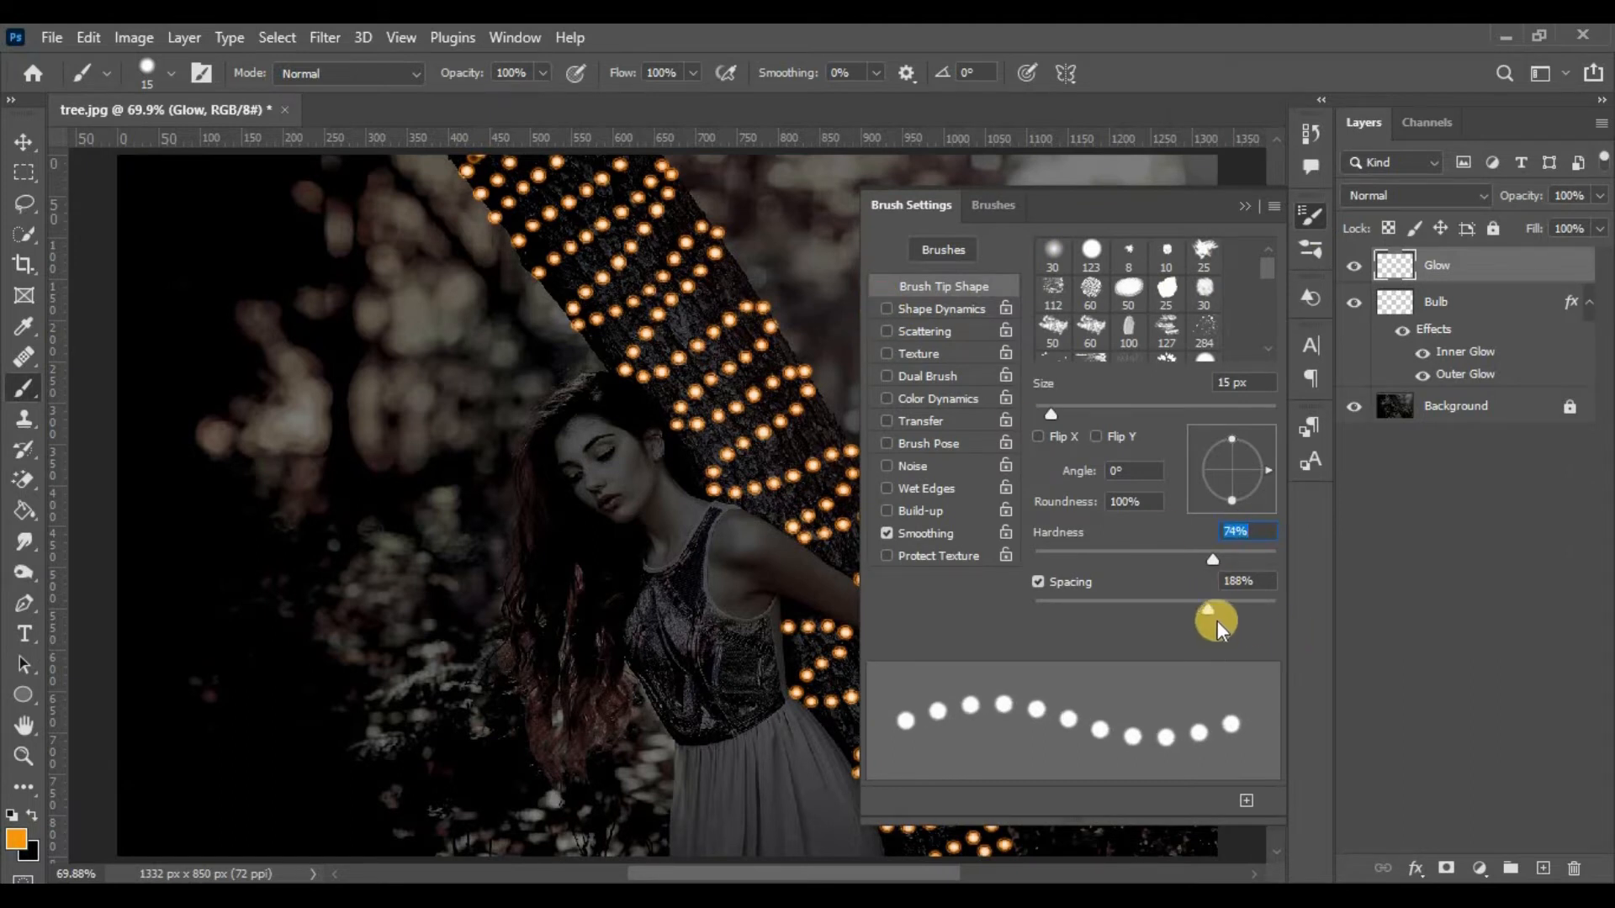
left_click_drag(1163, 614, 1041, 612)
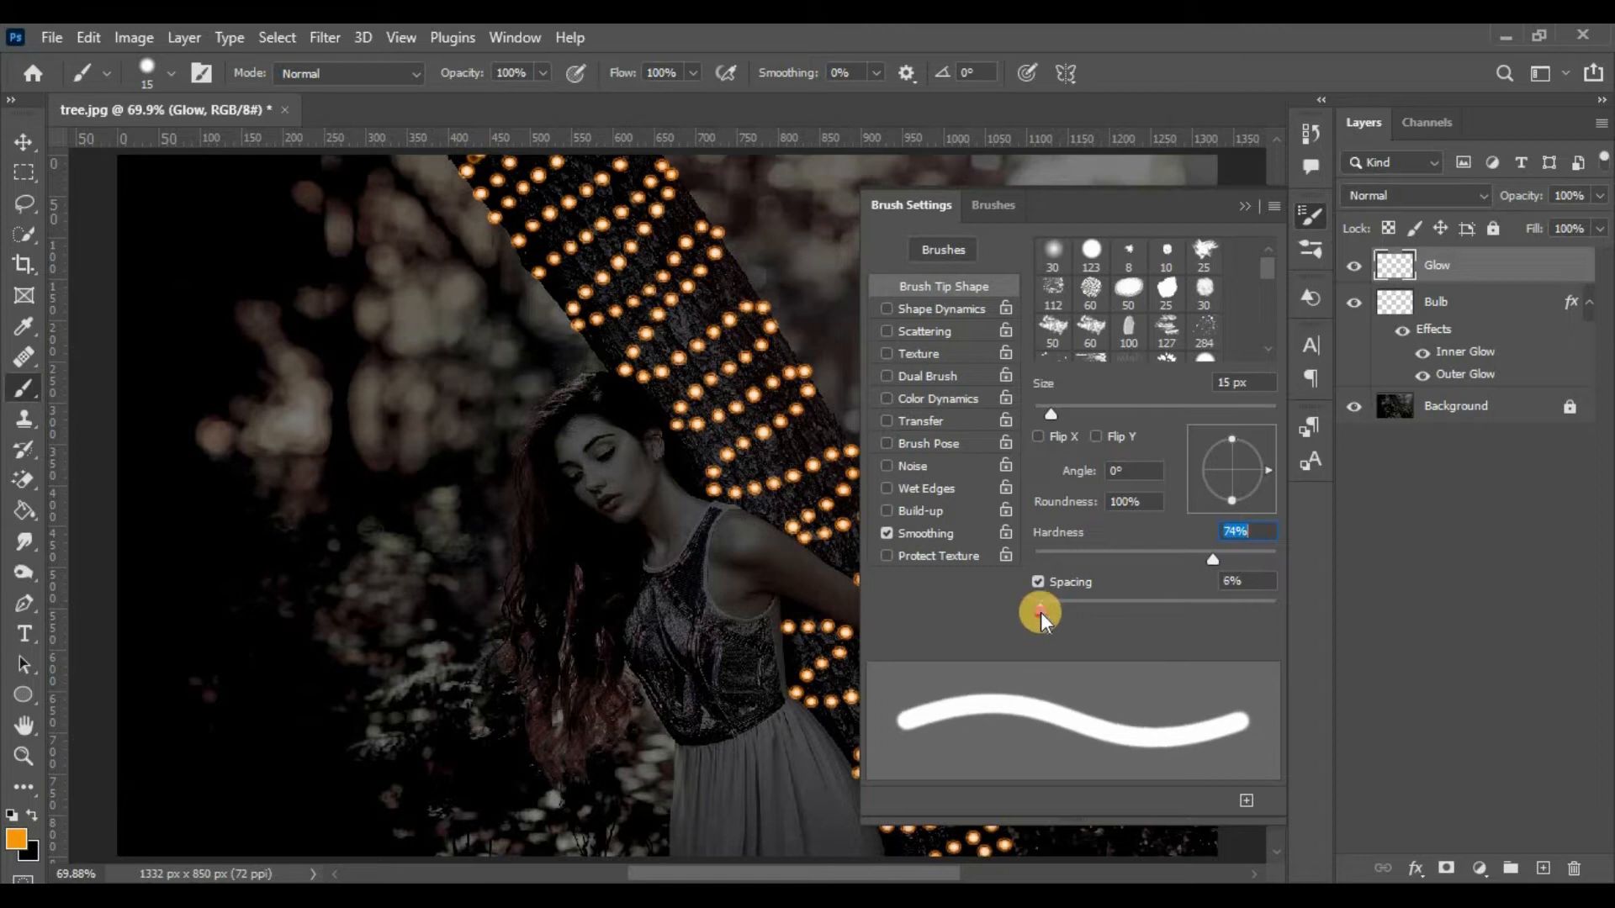
left_click(1240, 208)
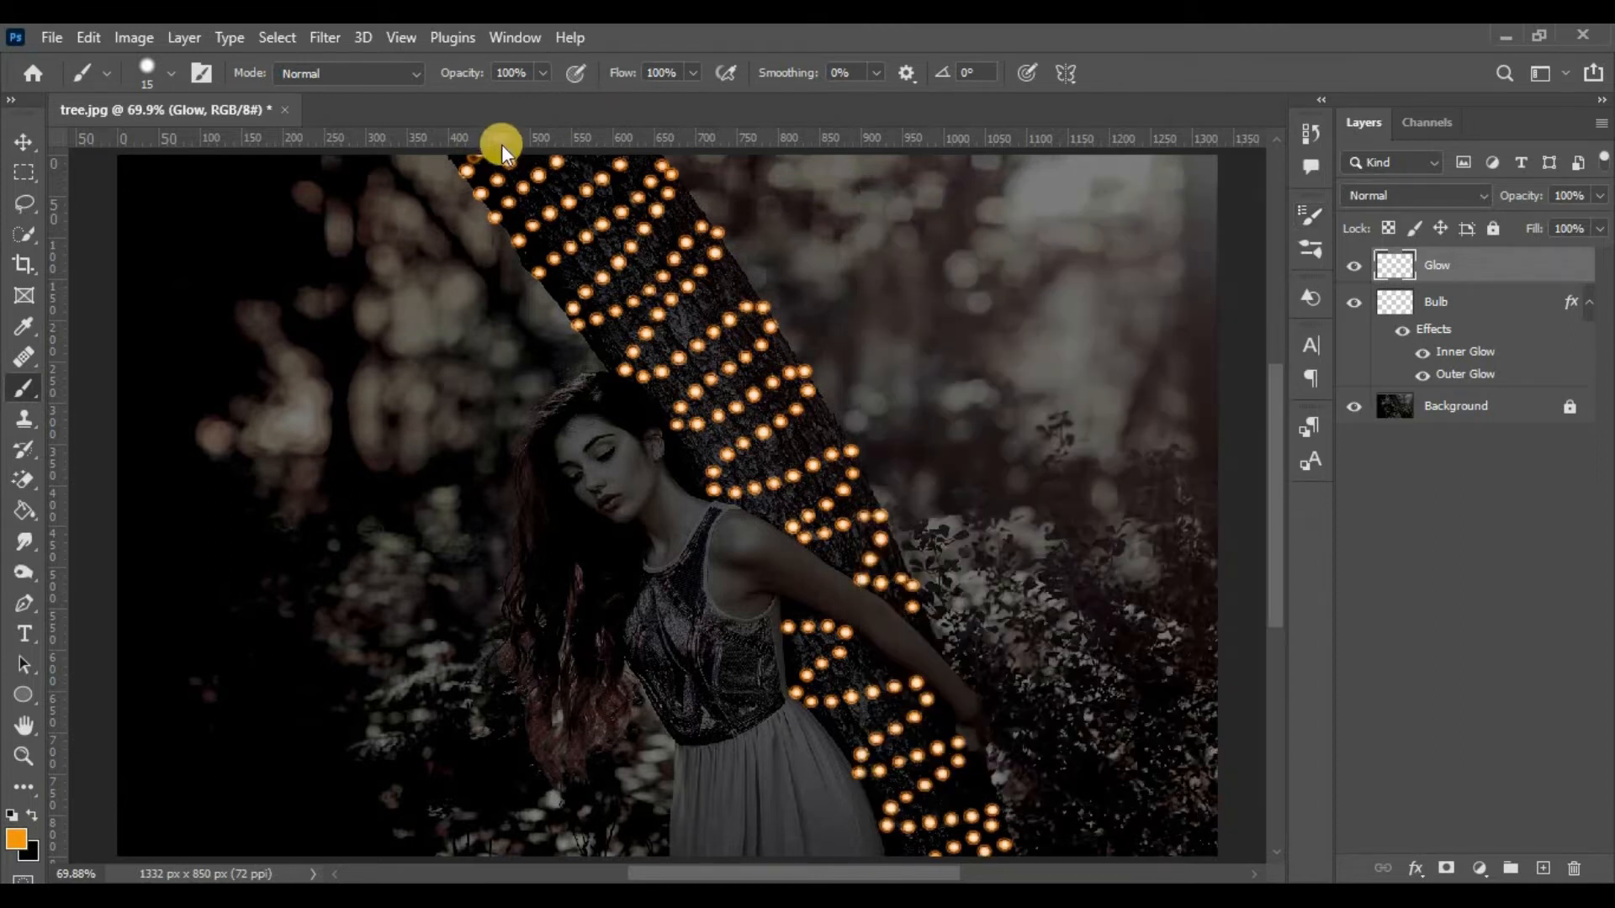
- Set the brush flow to 34% and the brush size to 12 px
left_click_drag(699, 73, 616, 97)
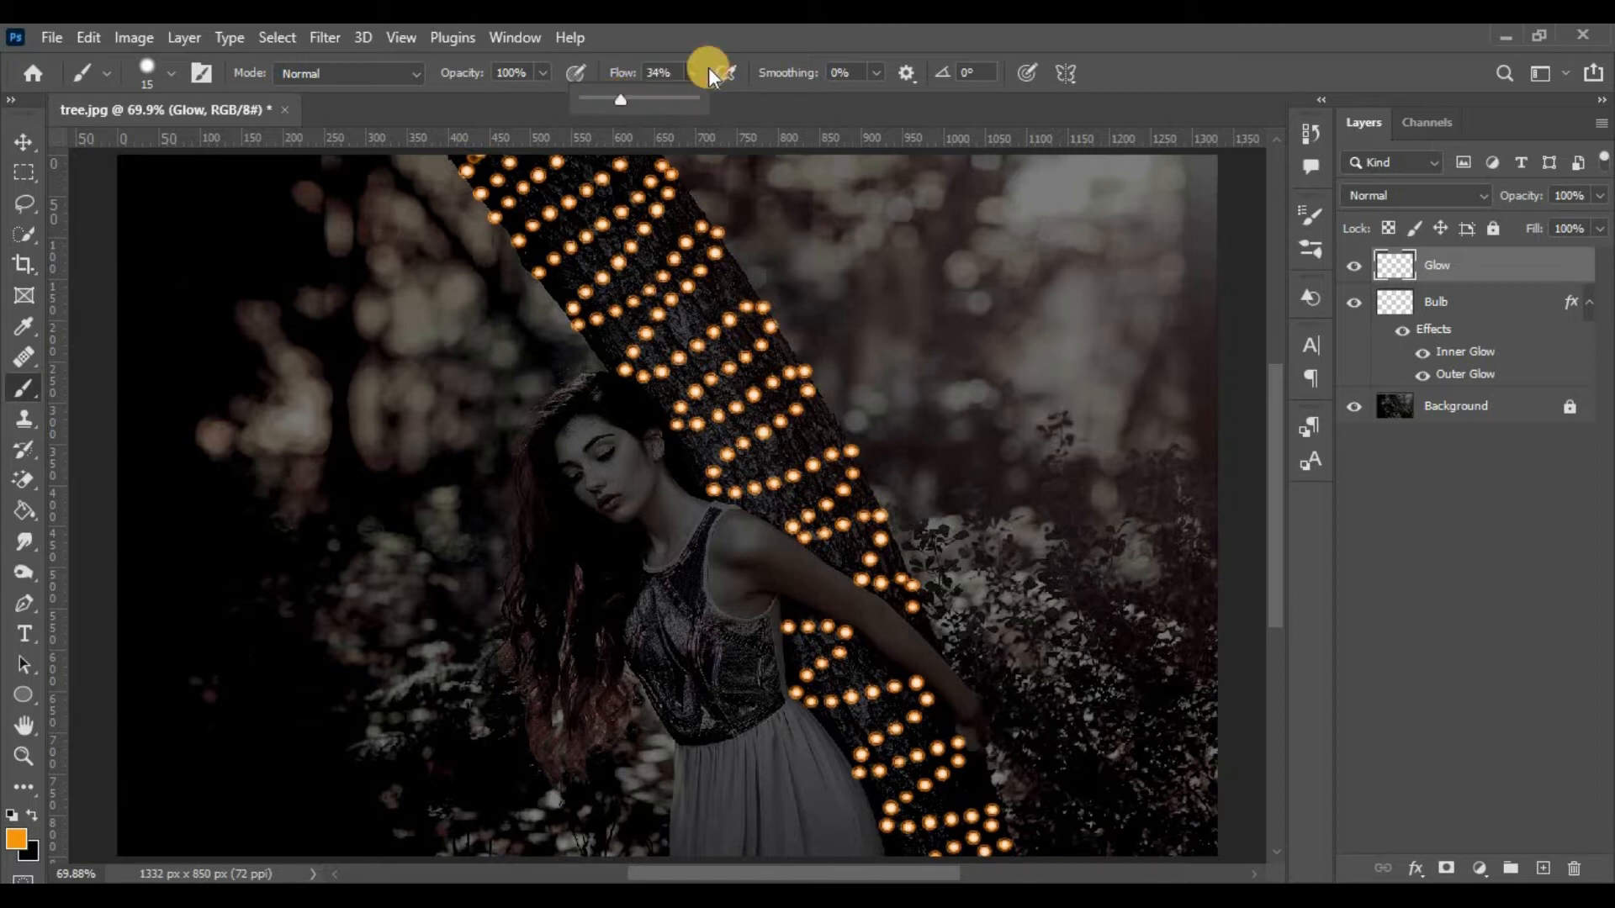
left_click(484, 151)
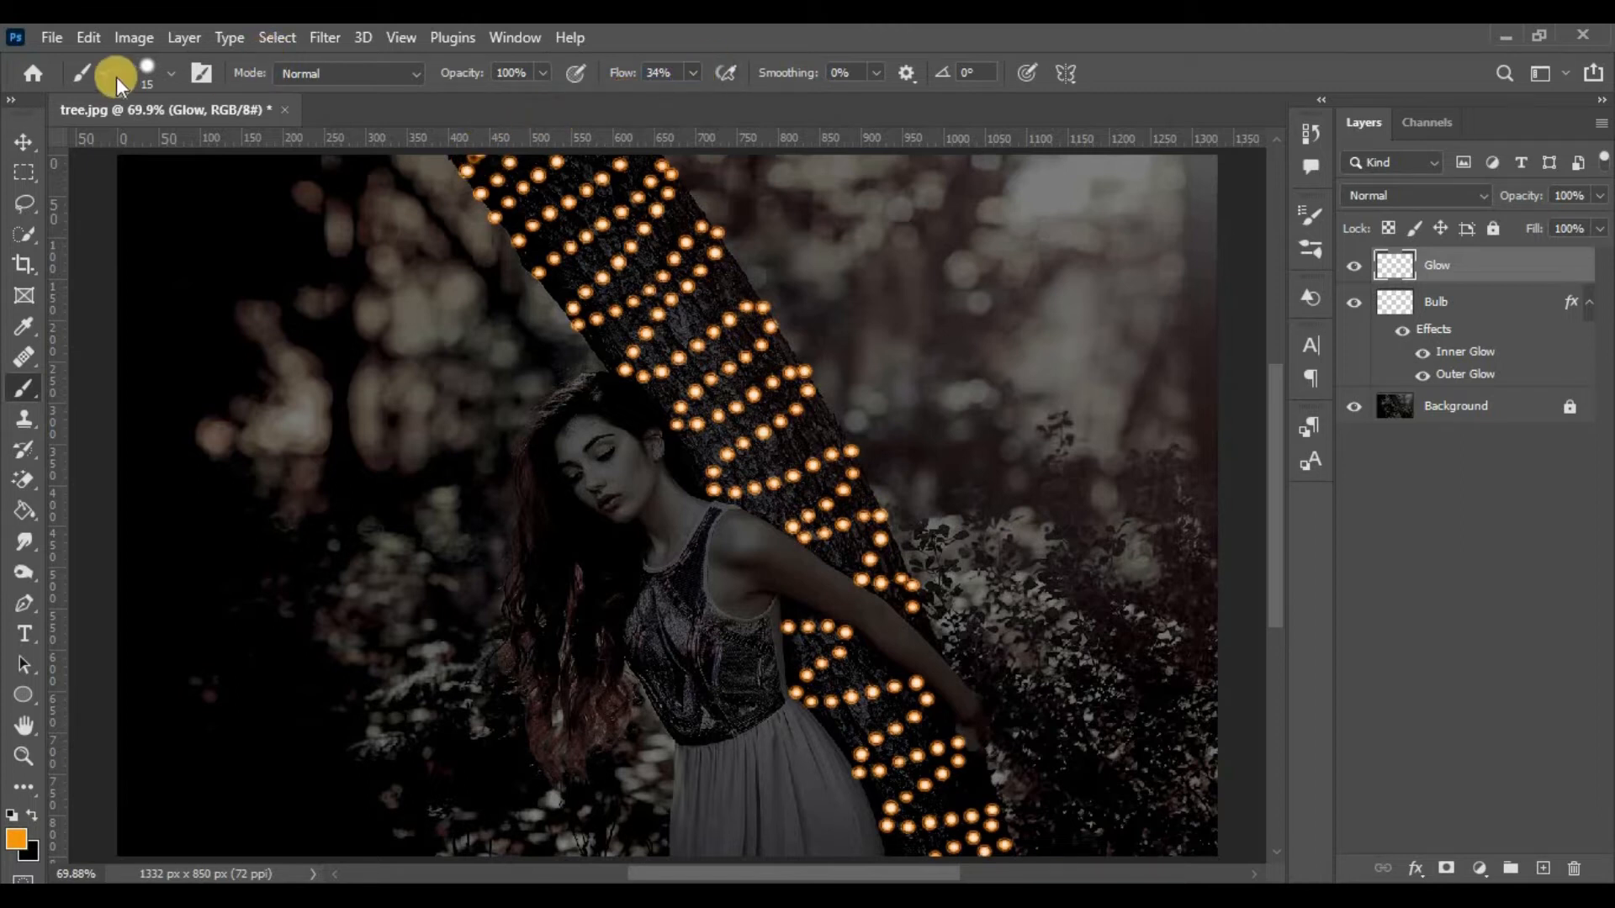
left_click(175, 79)
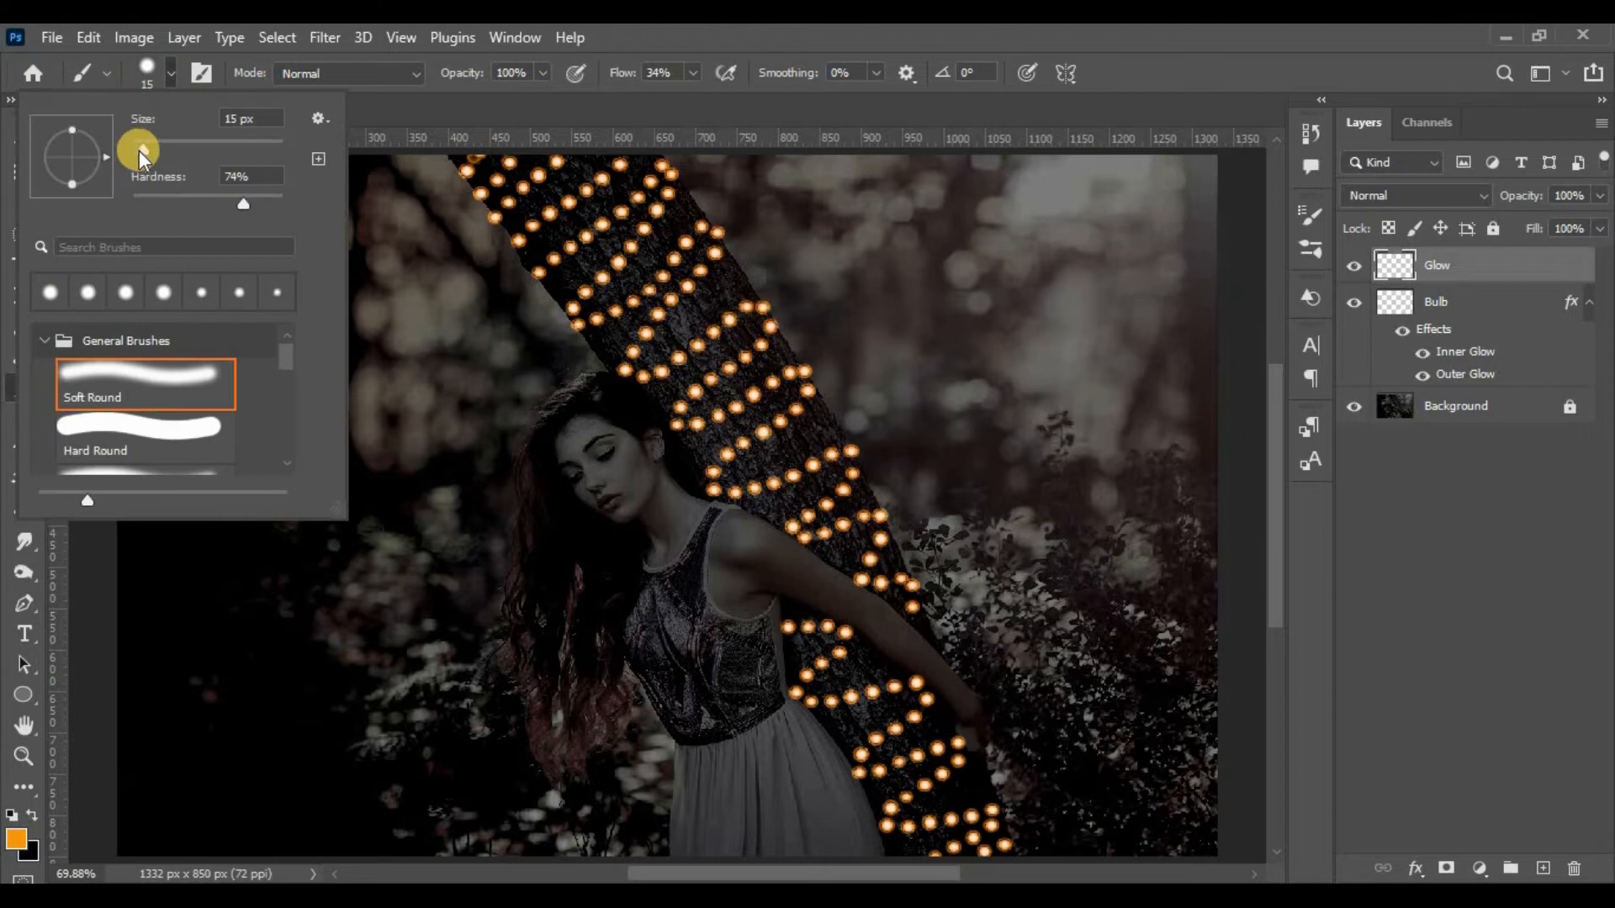
left_click_drag(139, 149, 136, 151)
left_click(170, 79)
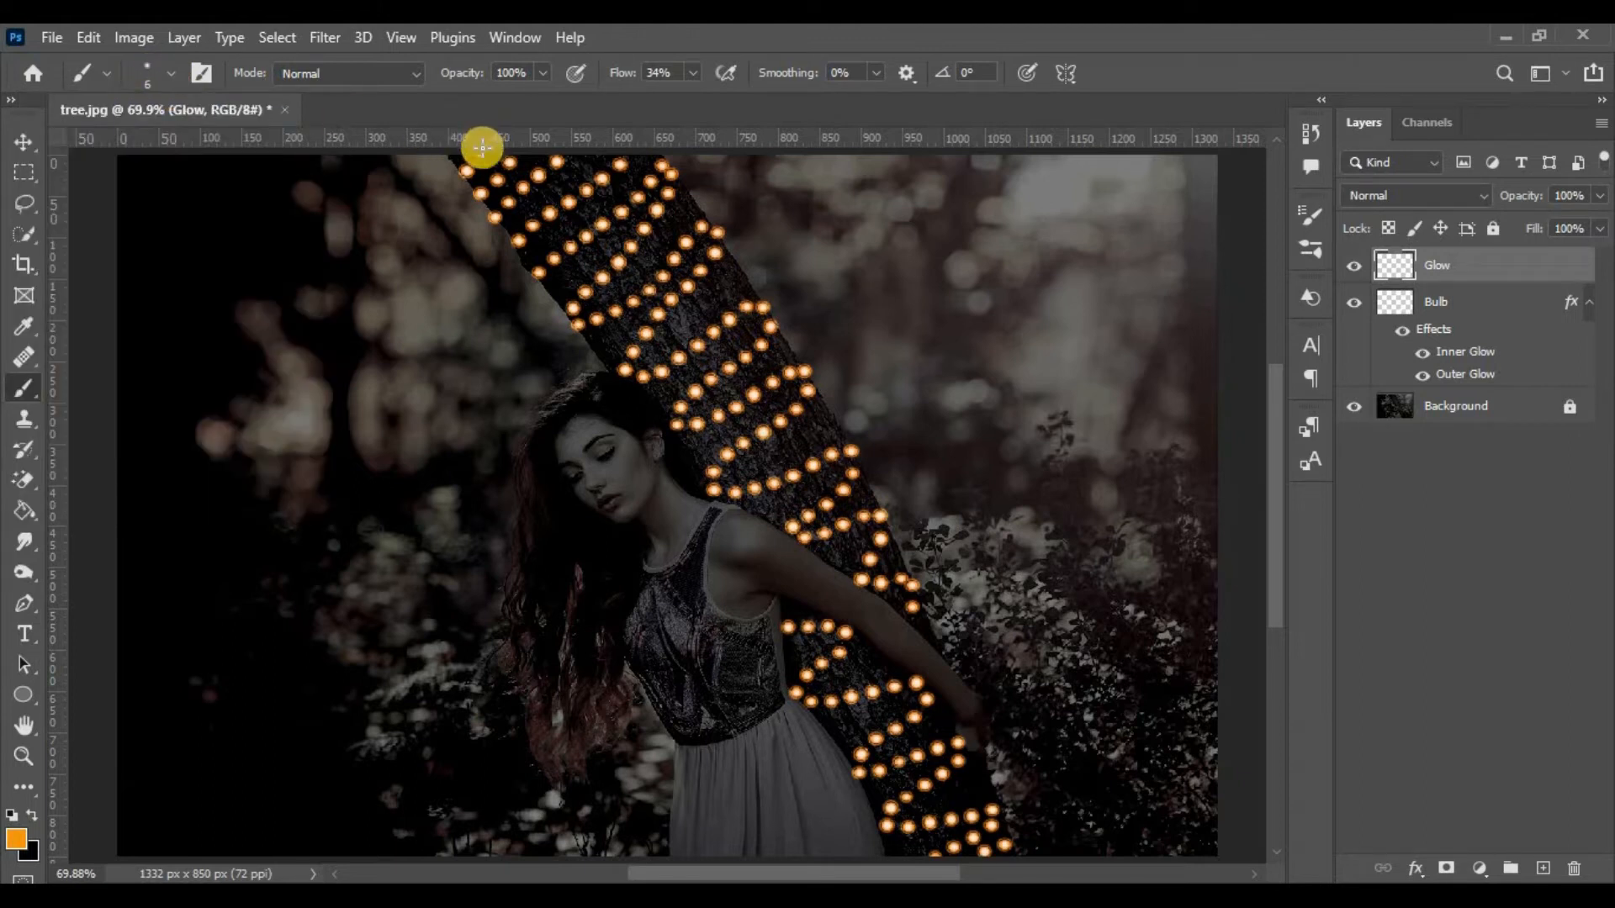
left_click(166, 79)
left_click(171, 77)
- Paint continuous orange zigzag strokes over the whole string of bulbs along the tree trunk on the Glow layer
mouse_move(479, 159)
left_mouse_down()
mouse_move(465, 173)
mouse_move(533, 169)
mouse_move(492, 216)
mouse_move(560, 212)
mouse_move(623, 162)
left_mouse_up()
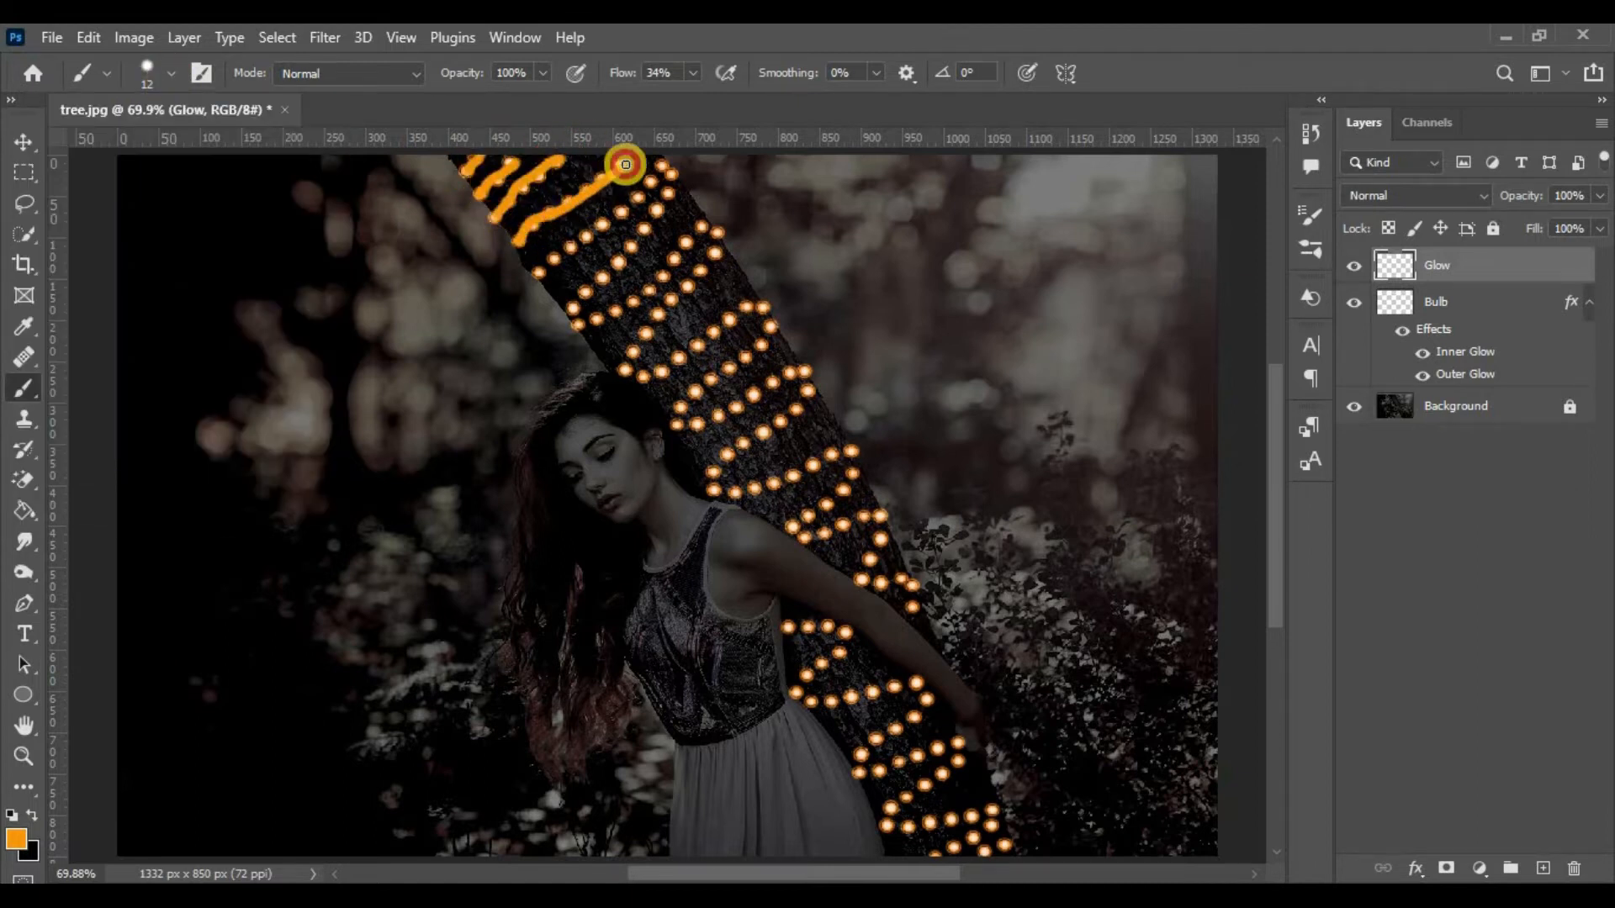
mouse_move(535, 272)
left_mouse_down()
mouse_move(664, 167)
mouse_move(654, 214)
mouse_move(577, 306)
mouse_move(587, 320)
mouse_move(652, 293)
mouse_move(700, 226)
mouse_move(706, 269)
mouse_move(645, 321)
mouse_move(635, 373)
mouse_move(755, 303)
mouse_move(760, 351)
mouse_move(669, 420)
mouse_move(802, 375)
mouse_move(779, 425)
mouse_move(722, 461)
mouse_move(737, 500)
mouse_move(850, 450)
mouse_move(796, 529)
mouse_move(889, 534)
mouse_move(868, 571)
mouse_move(884, 526)
left_mouse_up()
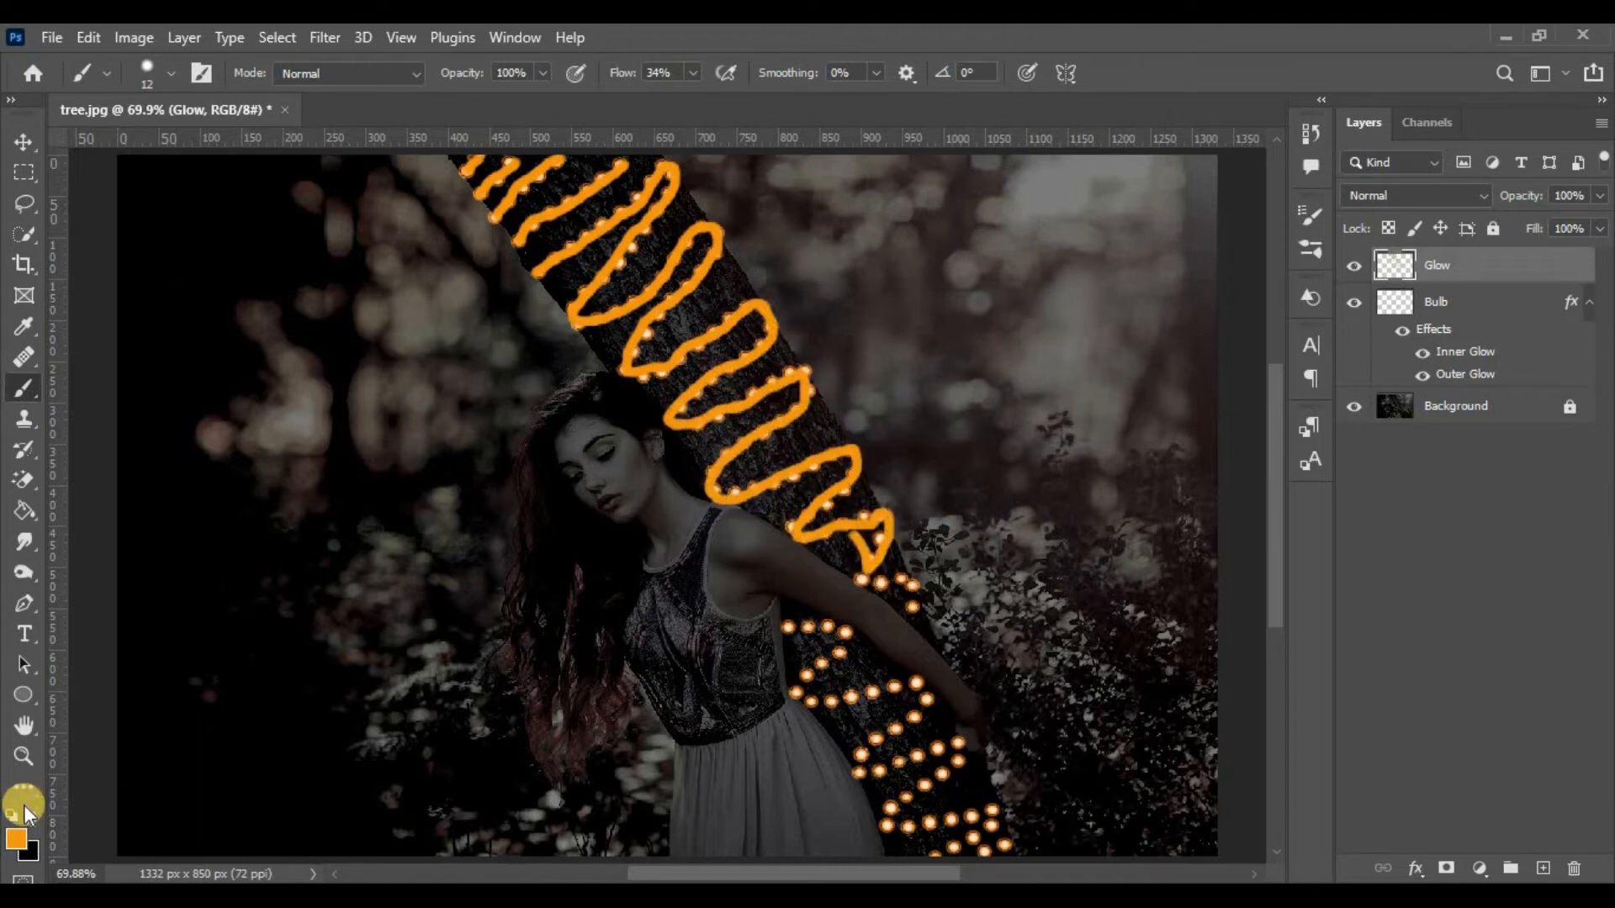
left_click(21, 484)
right_click(21, 482)
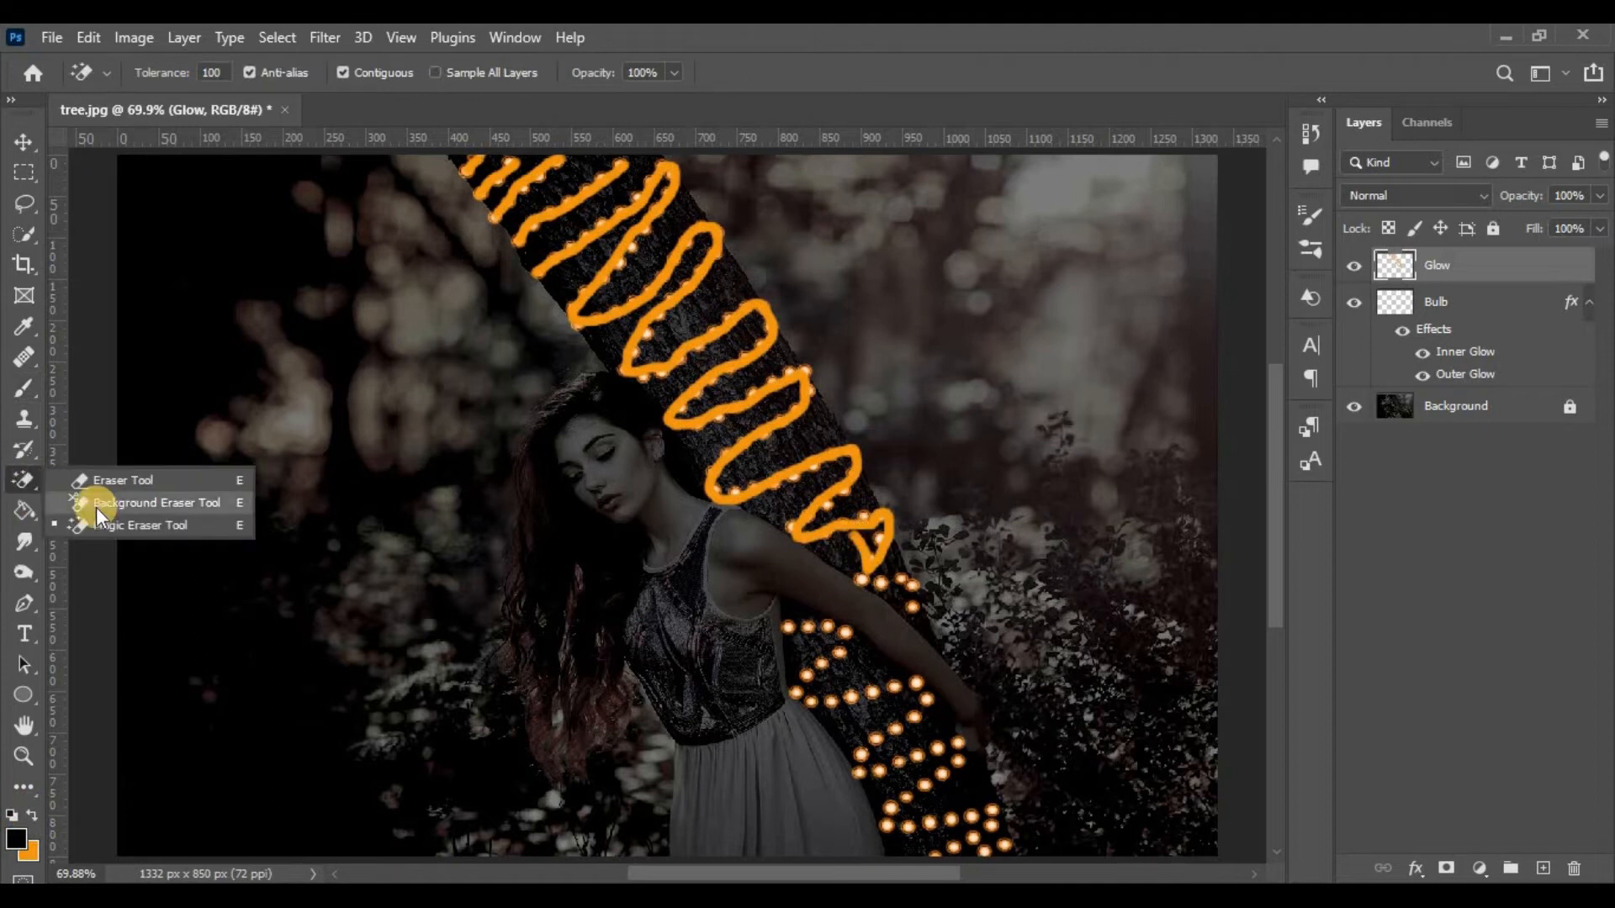
left_click(121, 481)
left_click(32, 815)
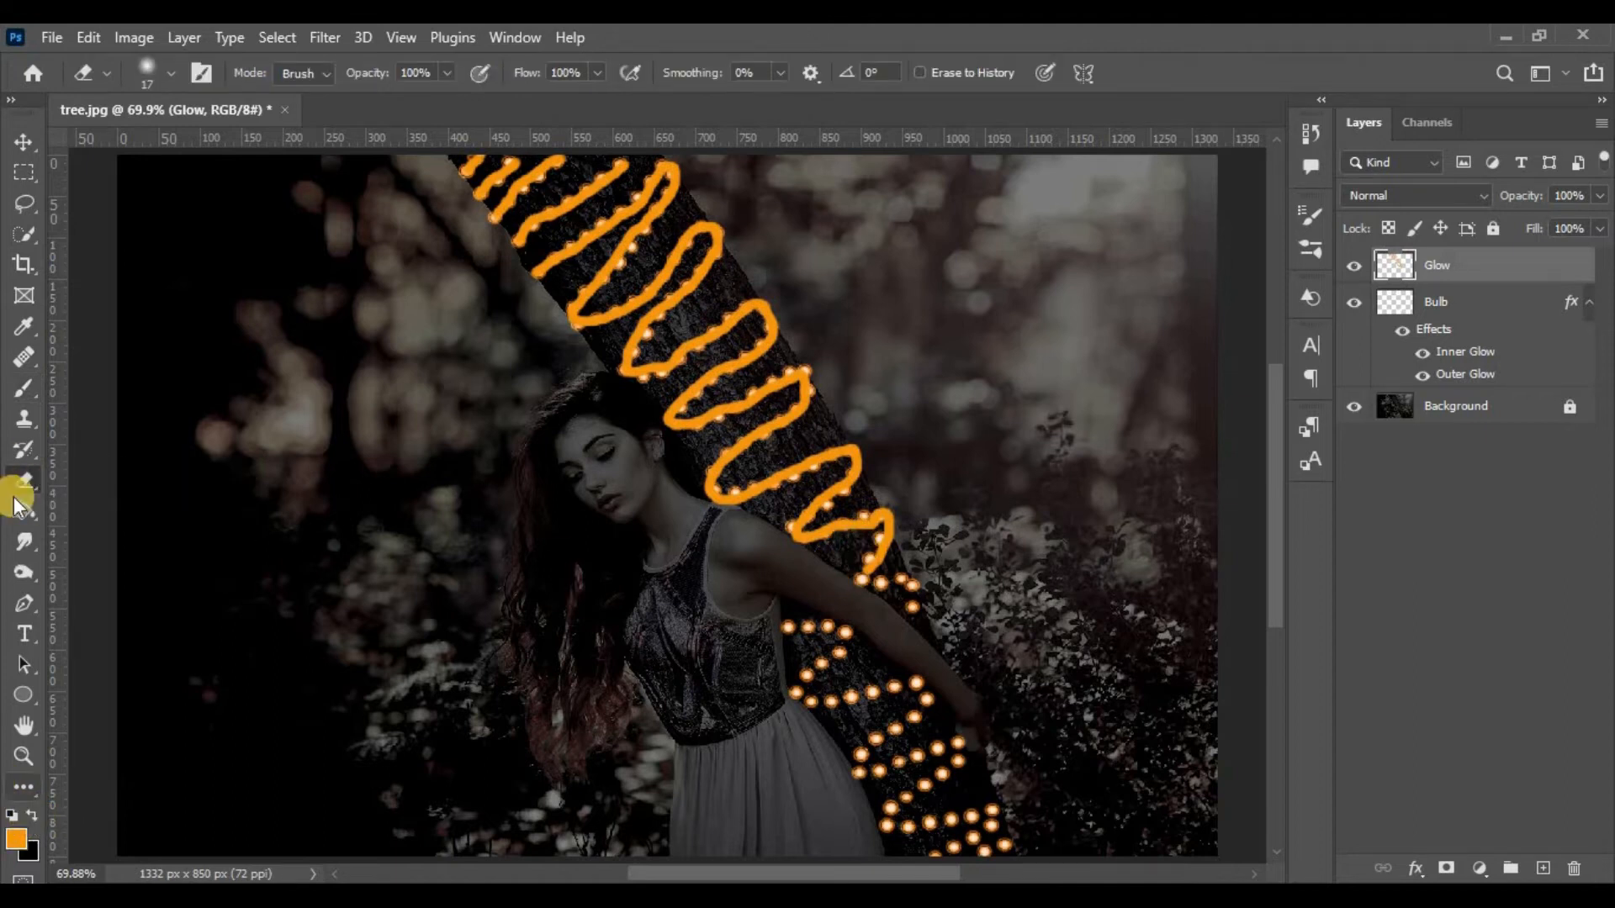
left_click(23, 388)
mouse_move(880, 536)
left_mouse_down()
mouse_move(864, 578)
mouse_move(921, 604)
left_mouse_up()
mouse_move(782, 627)
left_mouse_down()
mouse_move(846, 644)
mouse_move(799, 675)
mouse_move(829, 698)
mouse_move(921, 711)
mouse_move(862, 757)
mouse_move(881, 772)
mouse_move(961, 748)
mouse_move(891, 815)
mouse_move(915, 831)
mouse_move(981, 814)
mouse_move(936, 855)
mouse_move(1009, 845)
left_mouse_up()
left_click(19, 137)
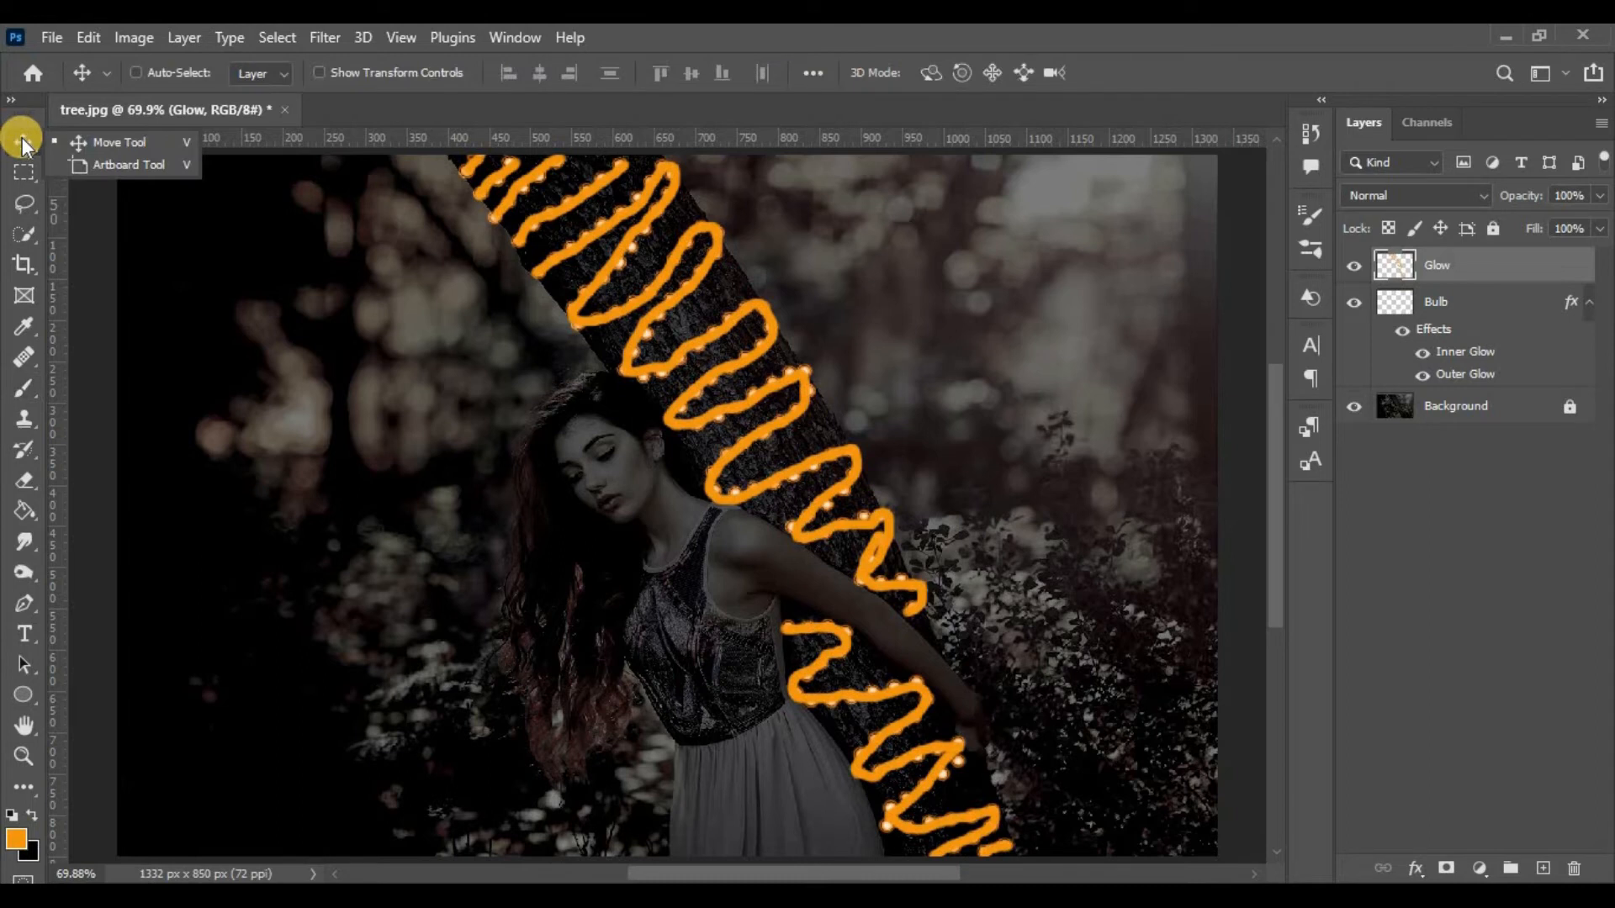
- Set the Glow layer's blend mode to Screen and split its Underlying Layer black Blend If slider to 0 / 114
right_click(1448, 266)
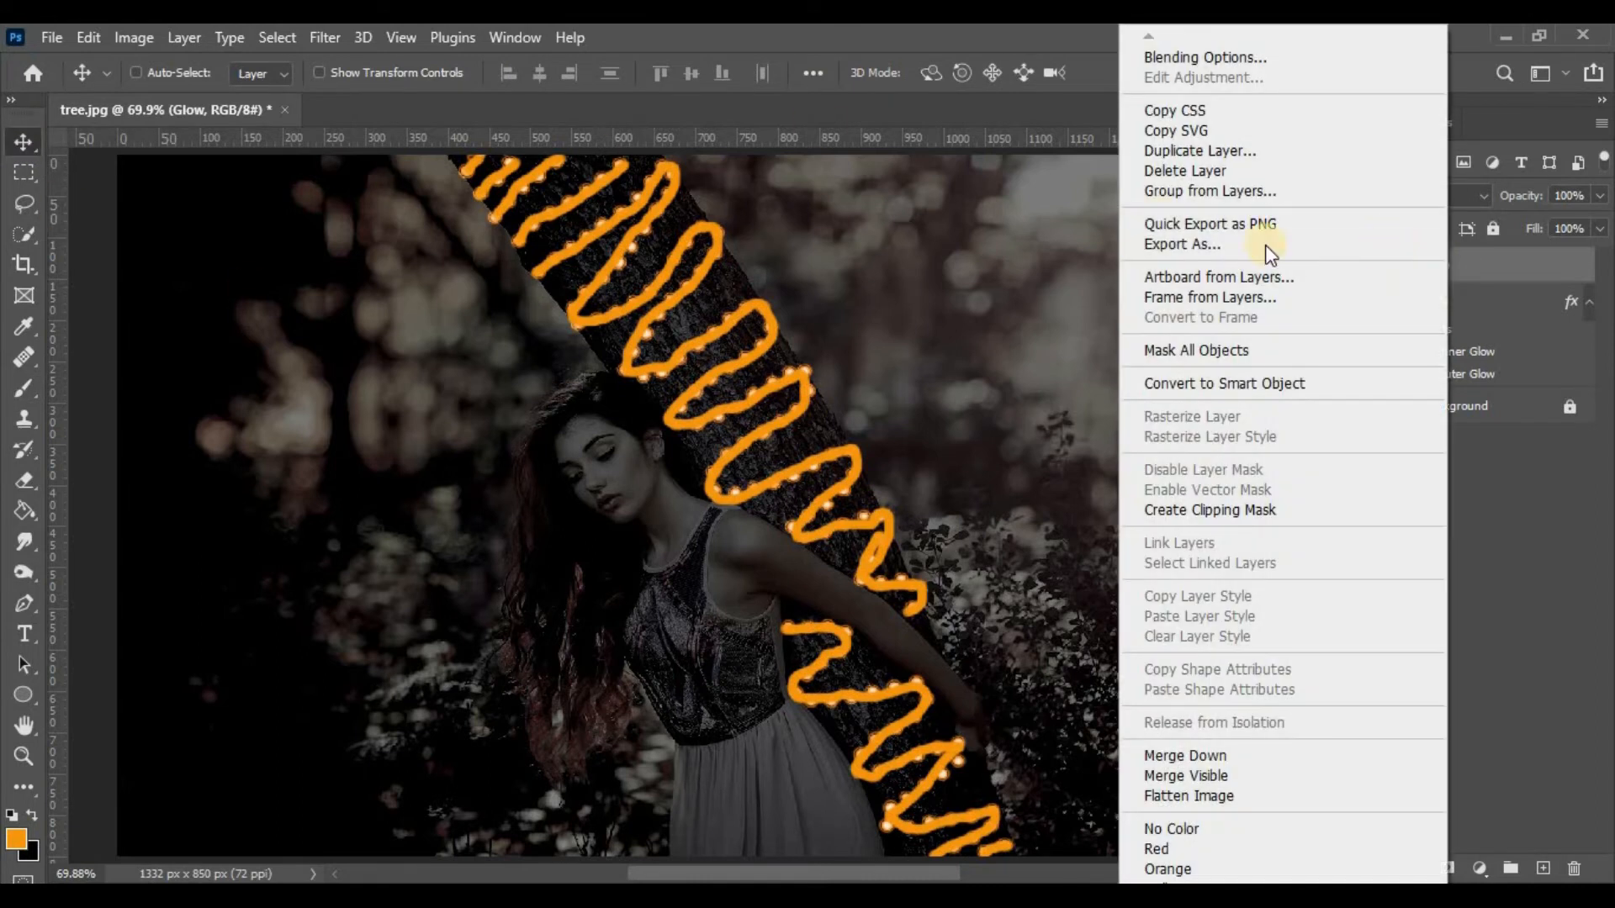
left_click(1215, 57)
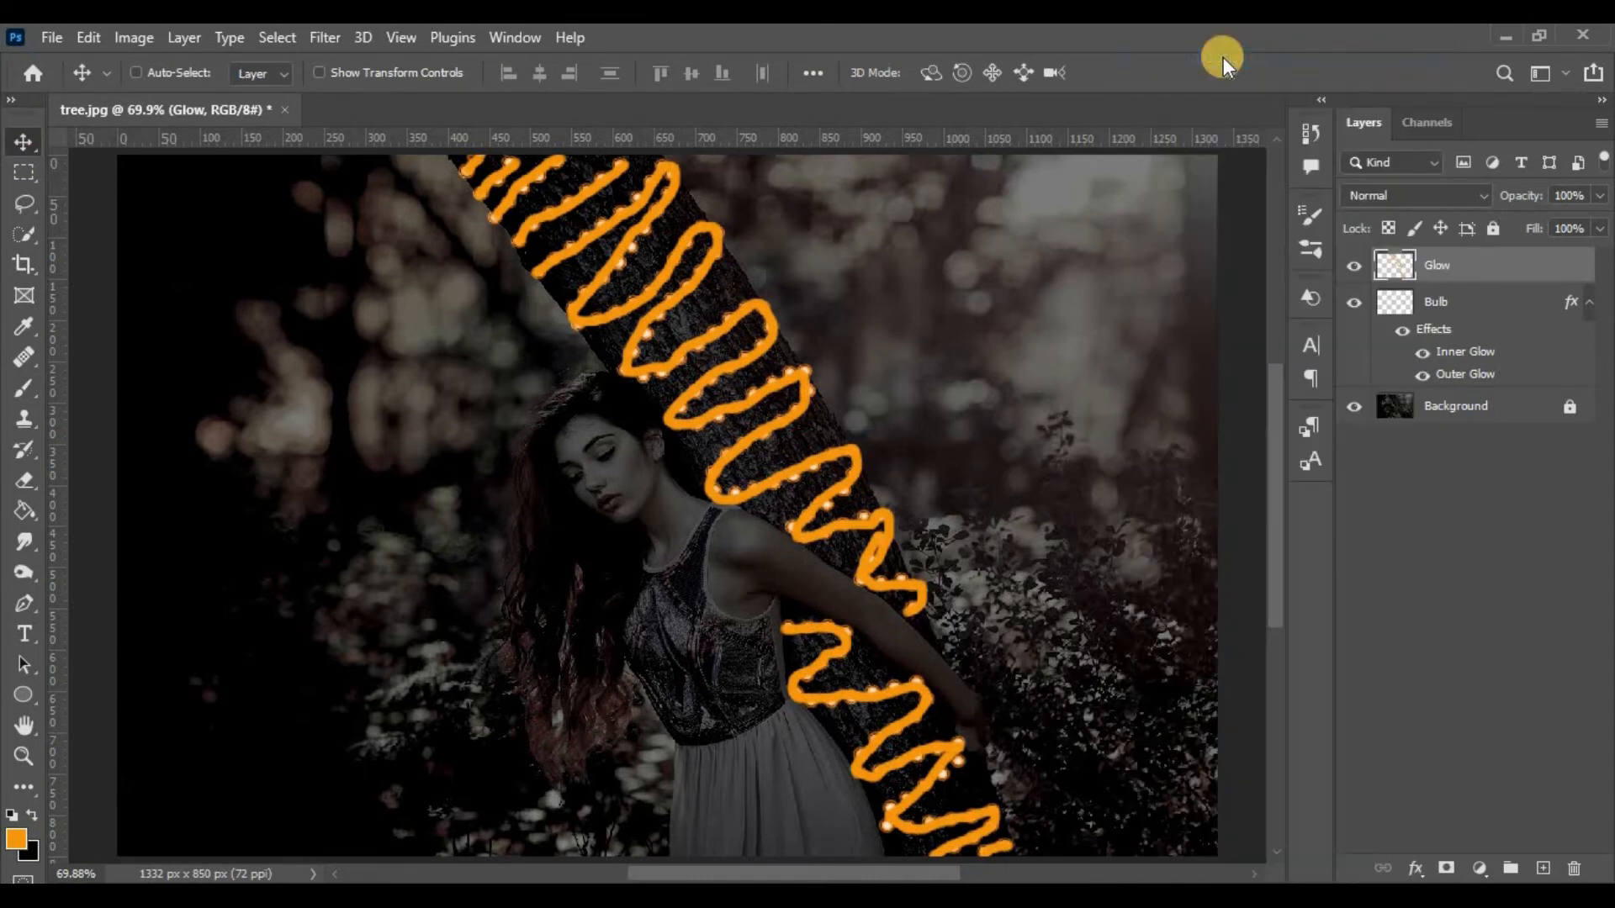
left_click(1159, 180)
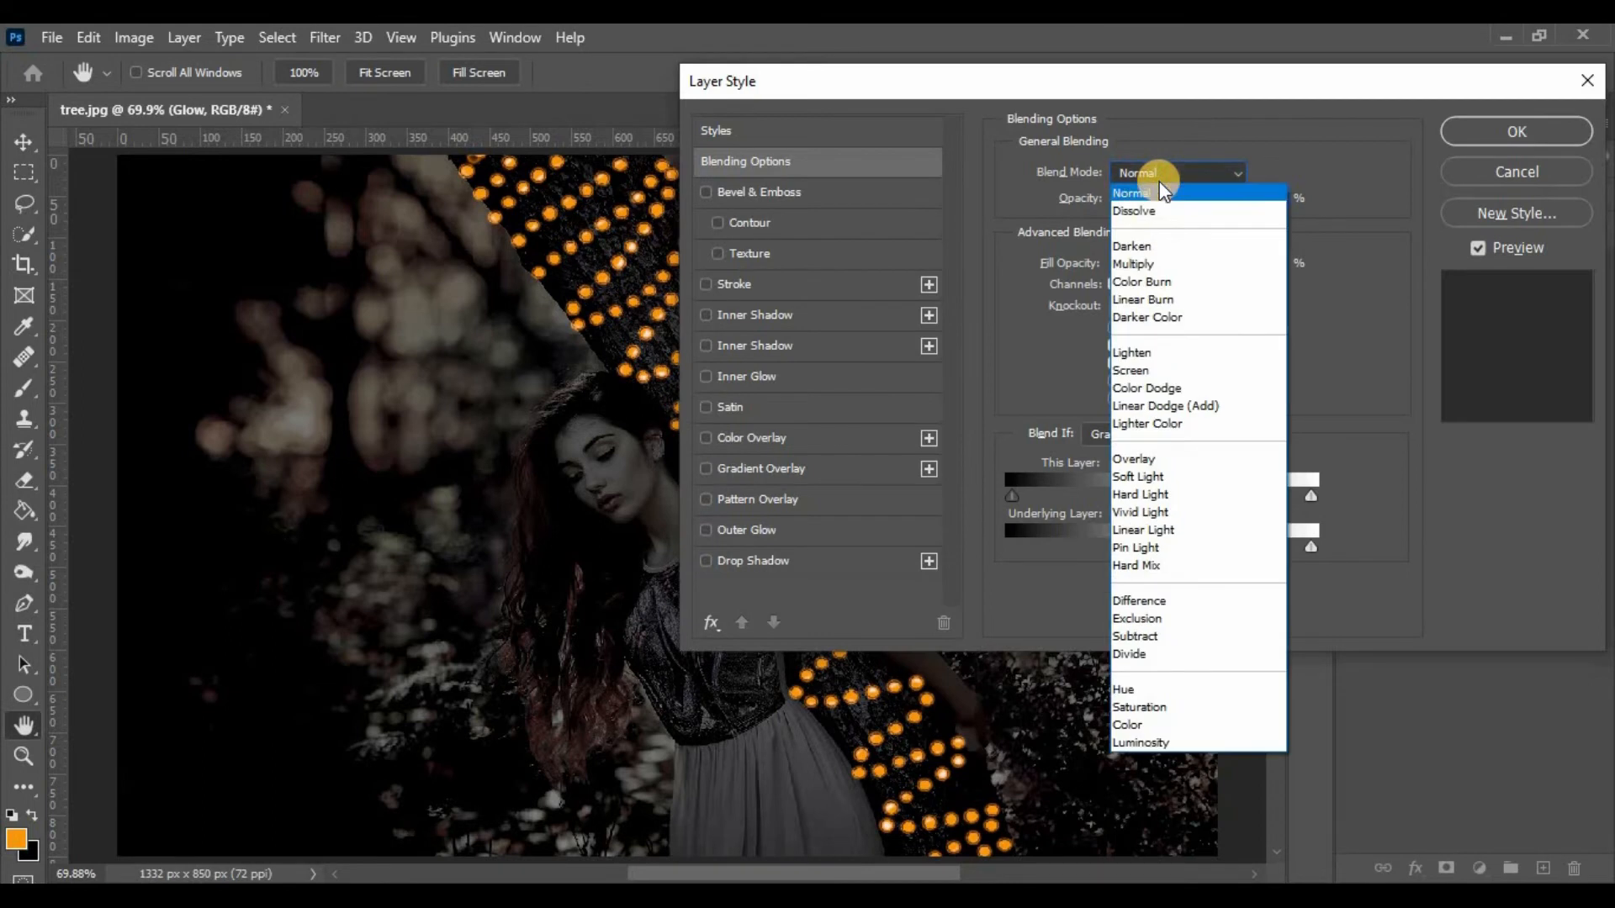
left_click(1130, 370)
left_click_drag(1012, 547, 1144, 557)
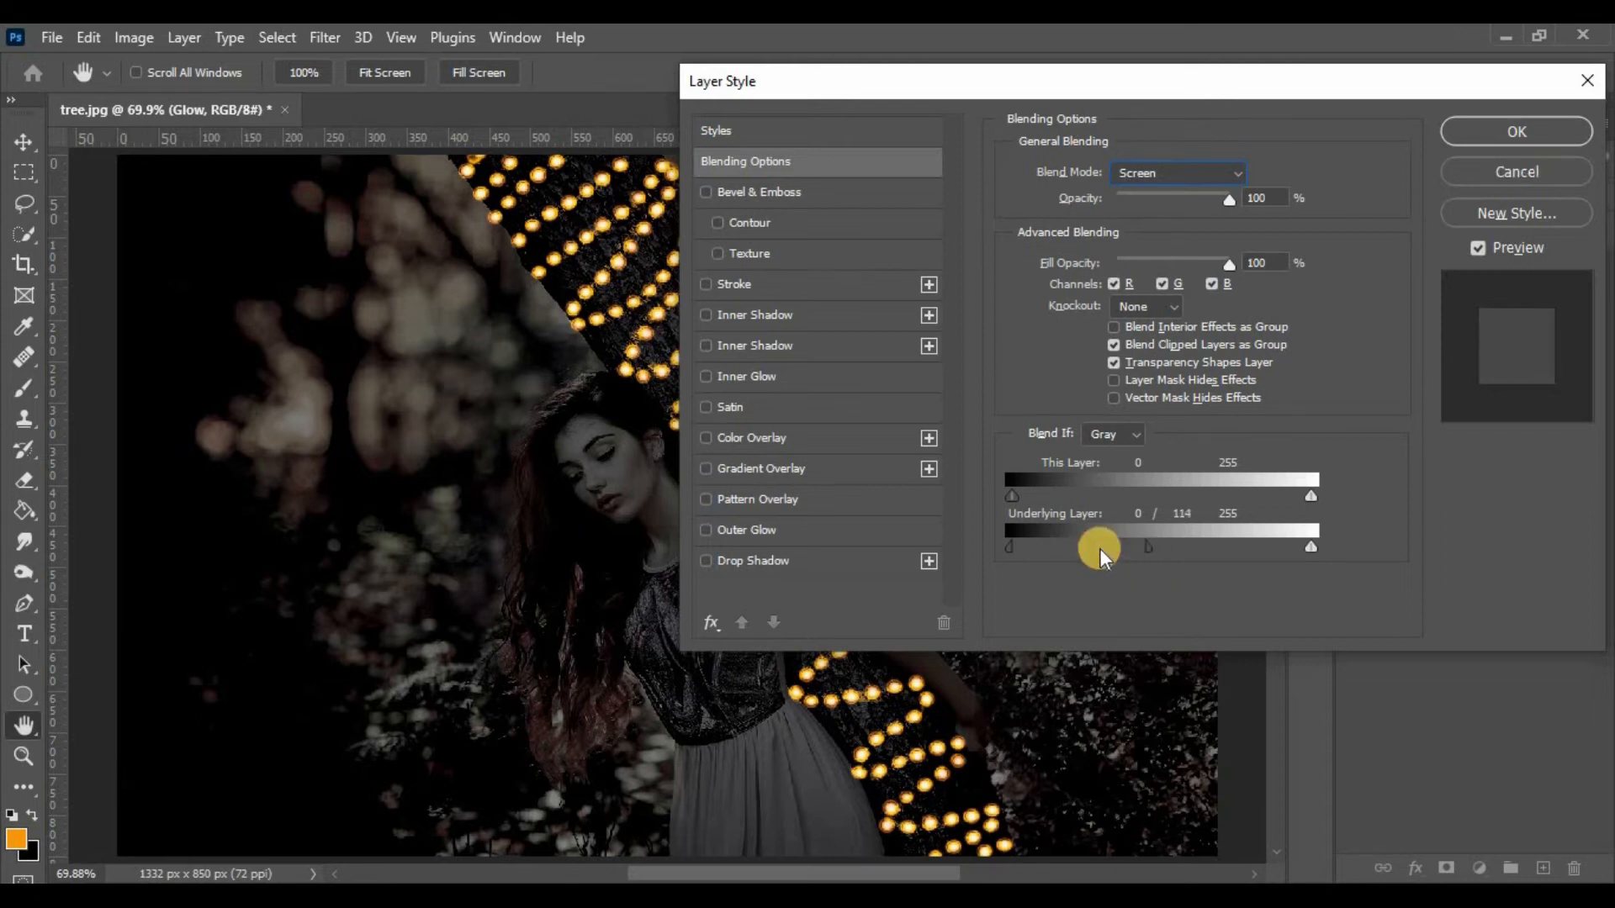
left_click(1517, 128)
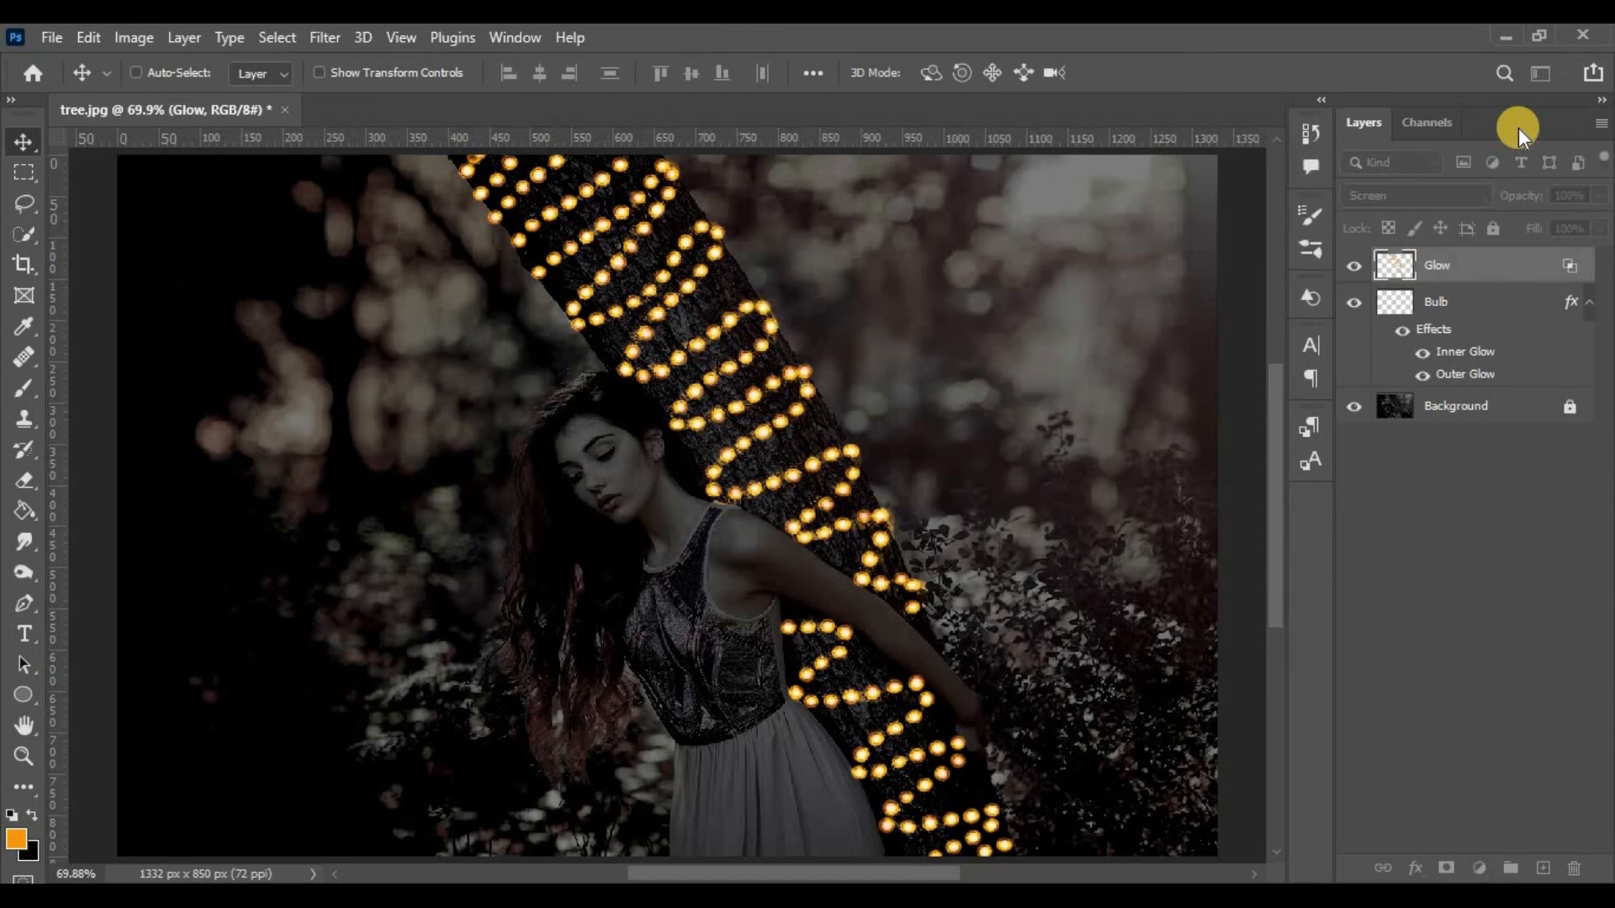
- Add a new layer above the Glow layer and name it Wire
left_click(1542, 868)
left_click(1448, 268)
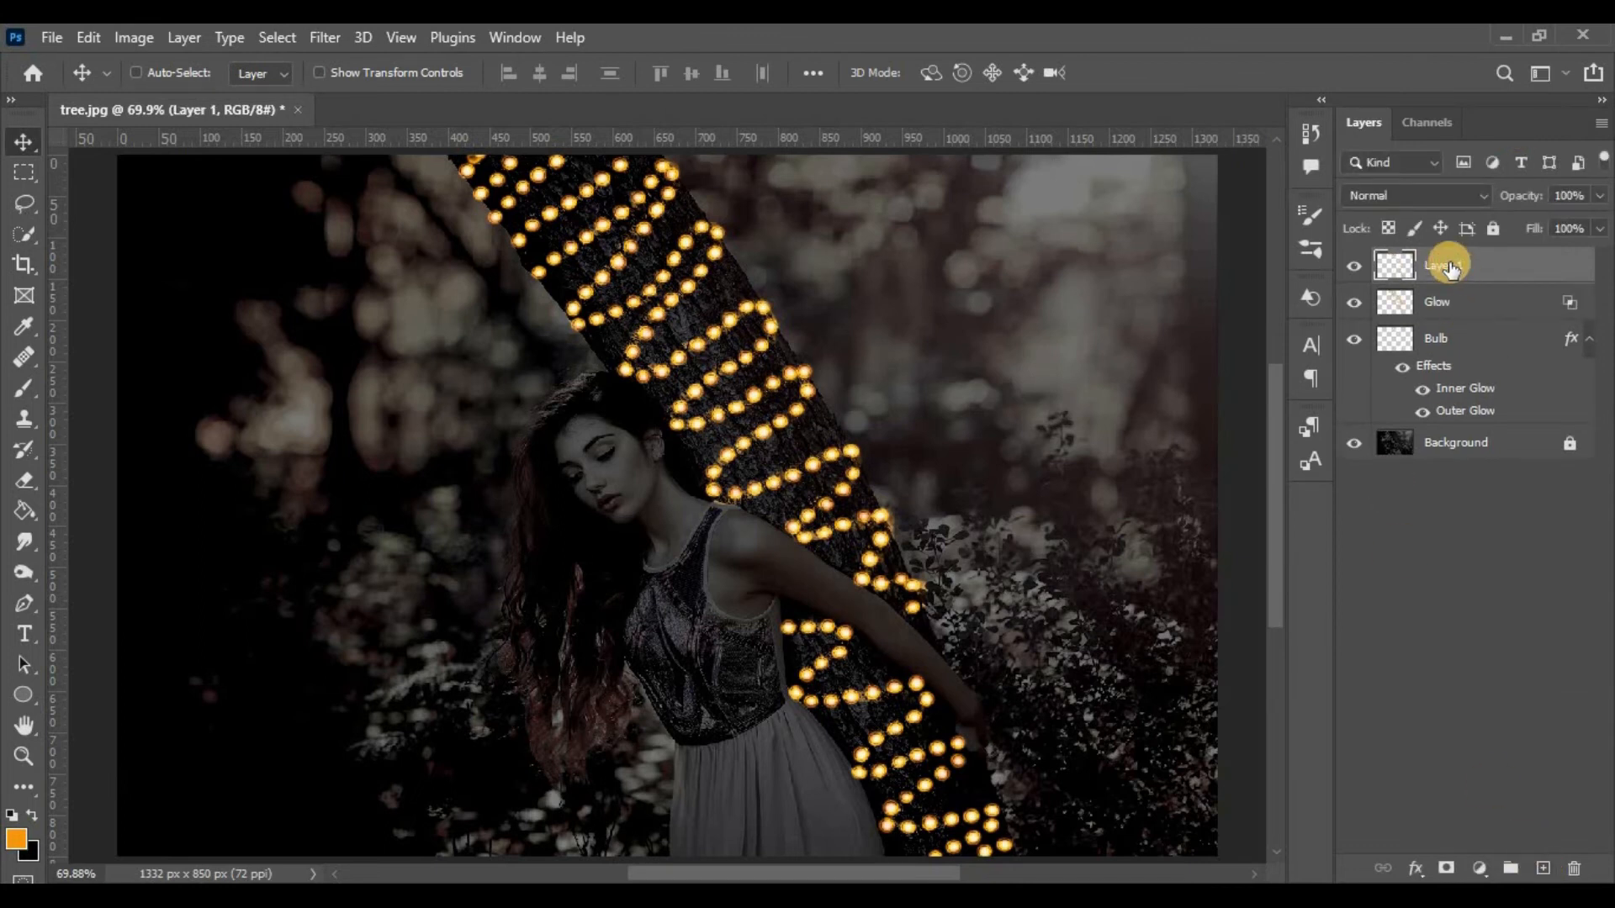
double_click(1448, 267)
type("Wire")
key("Return")
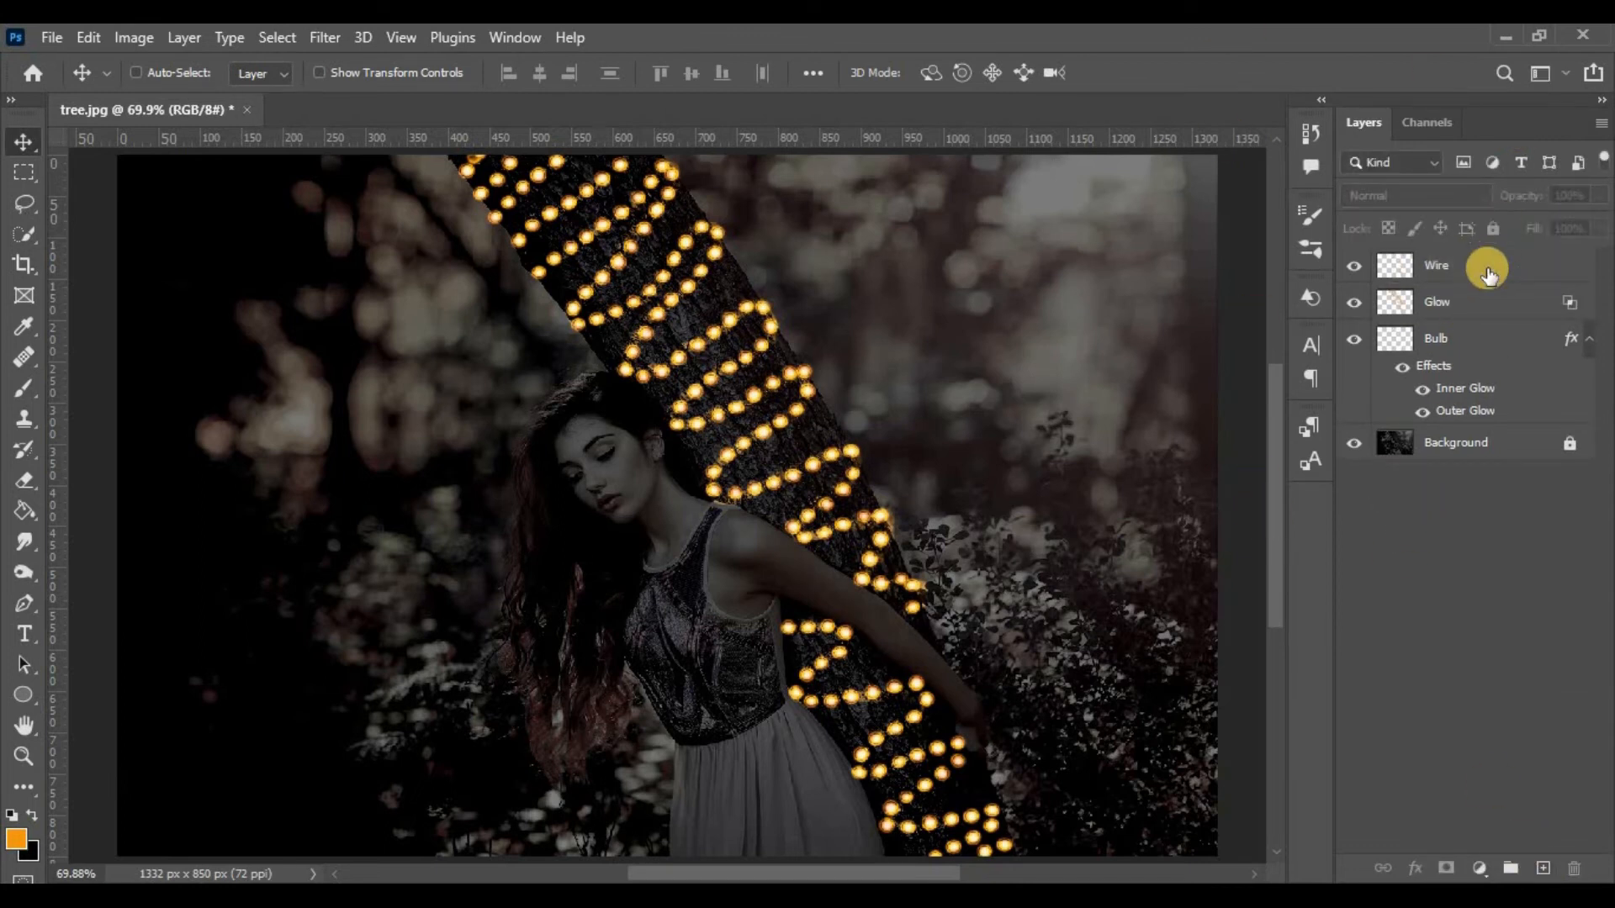
- Set the brush to white with a size of 7 px for painting on the Wire layer
left_click(24, 388)
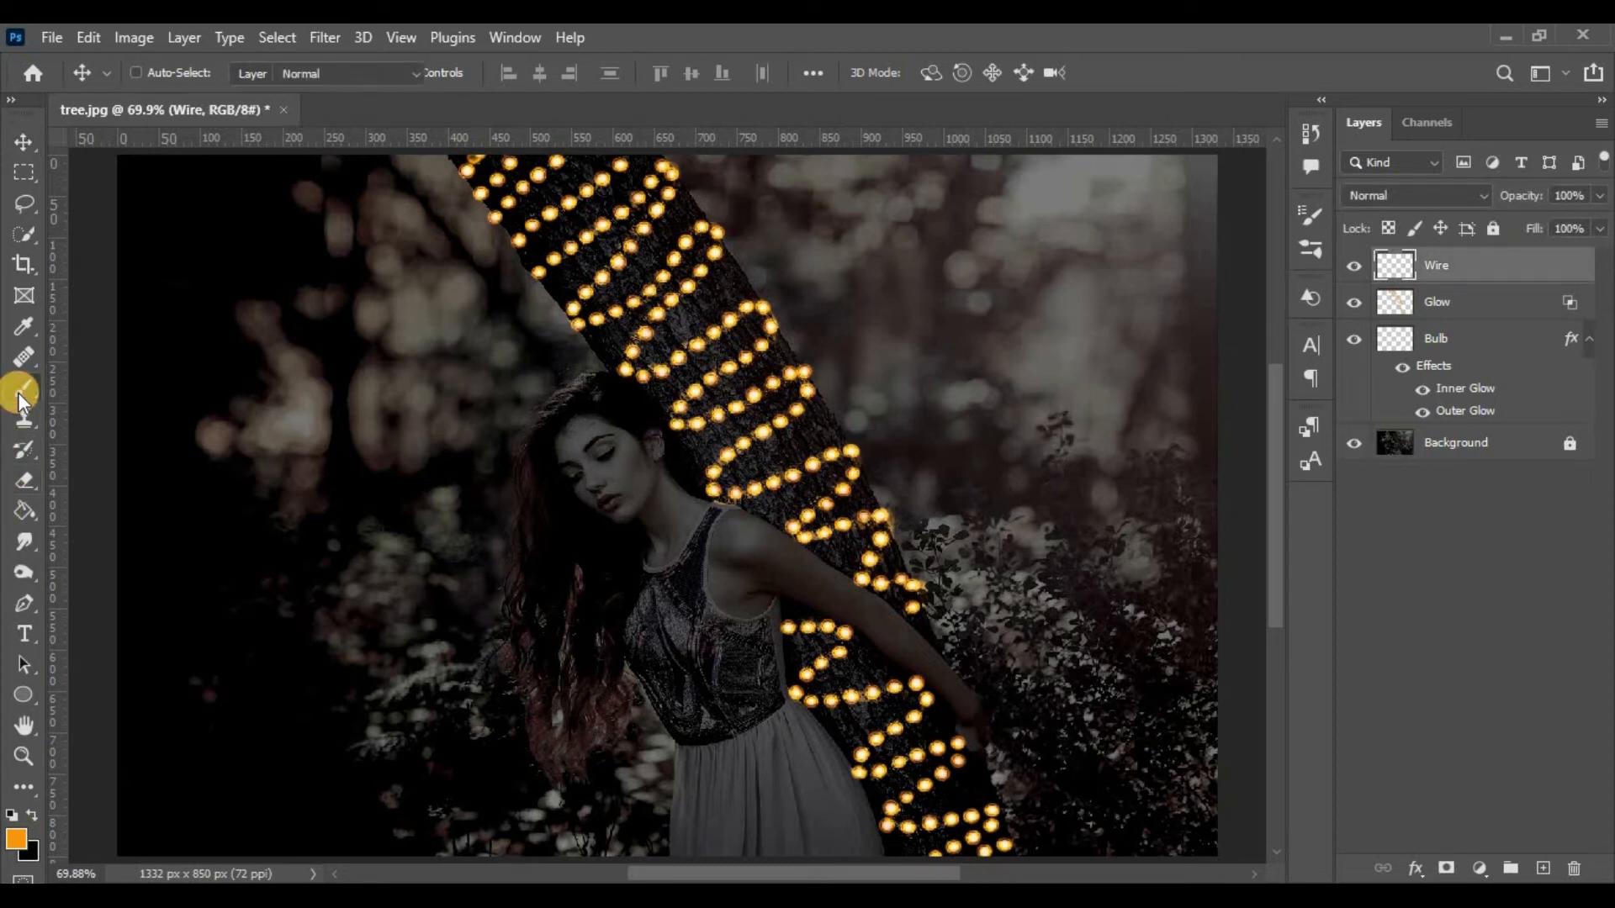
left_click(11, 815)
left_click(33, 816)
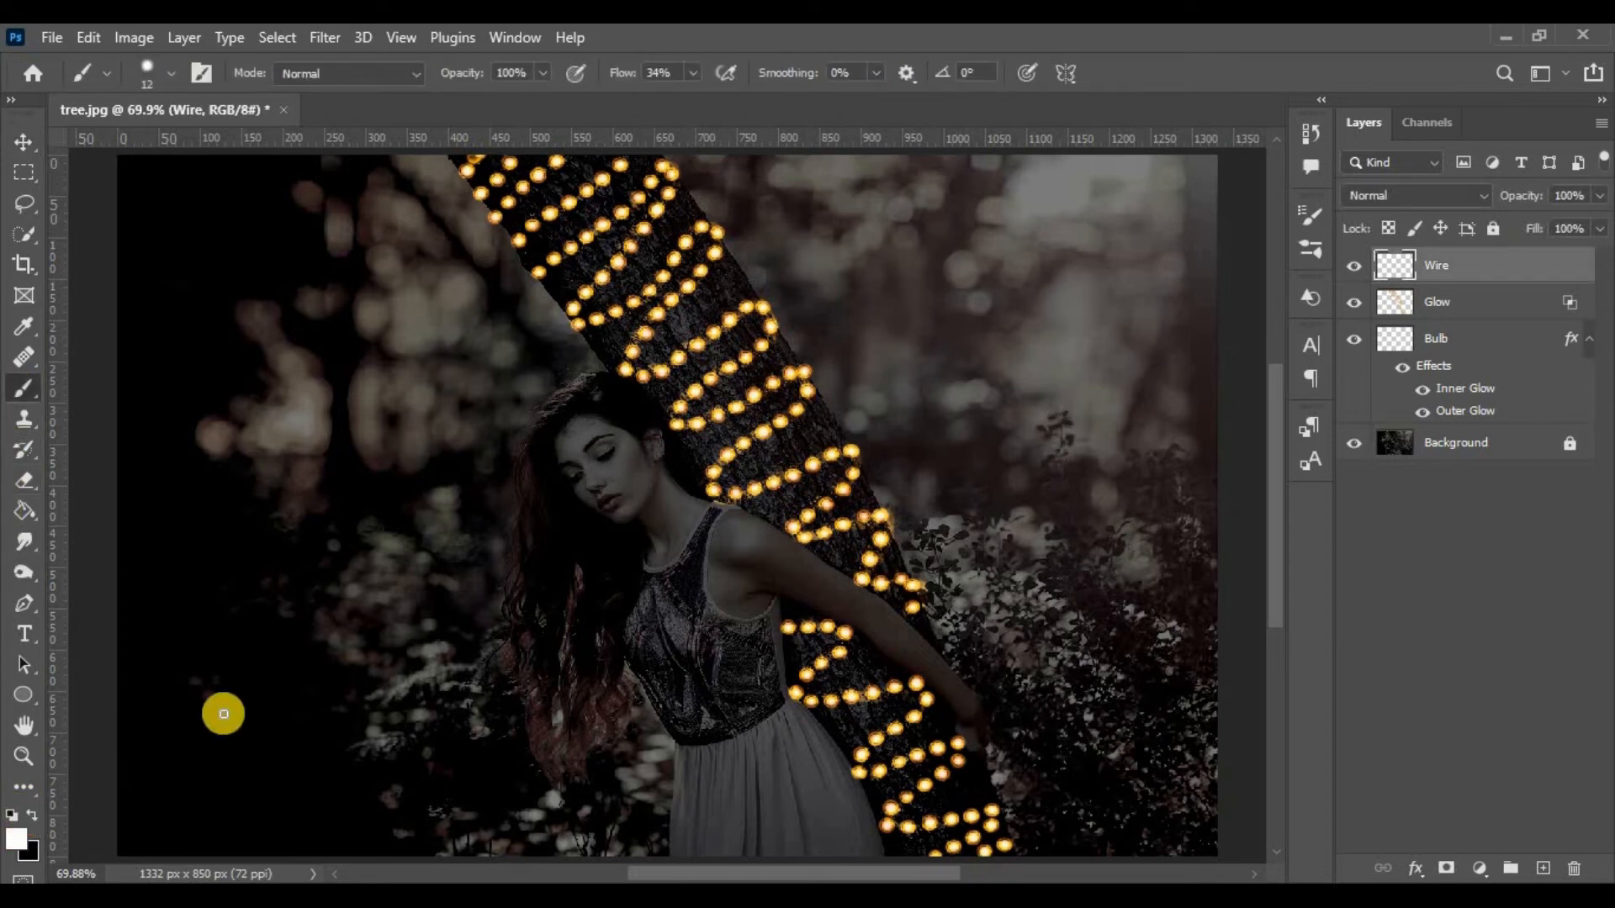
left_click(170, 73)
left_click_drag(140, 122, 135, 123)
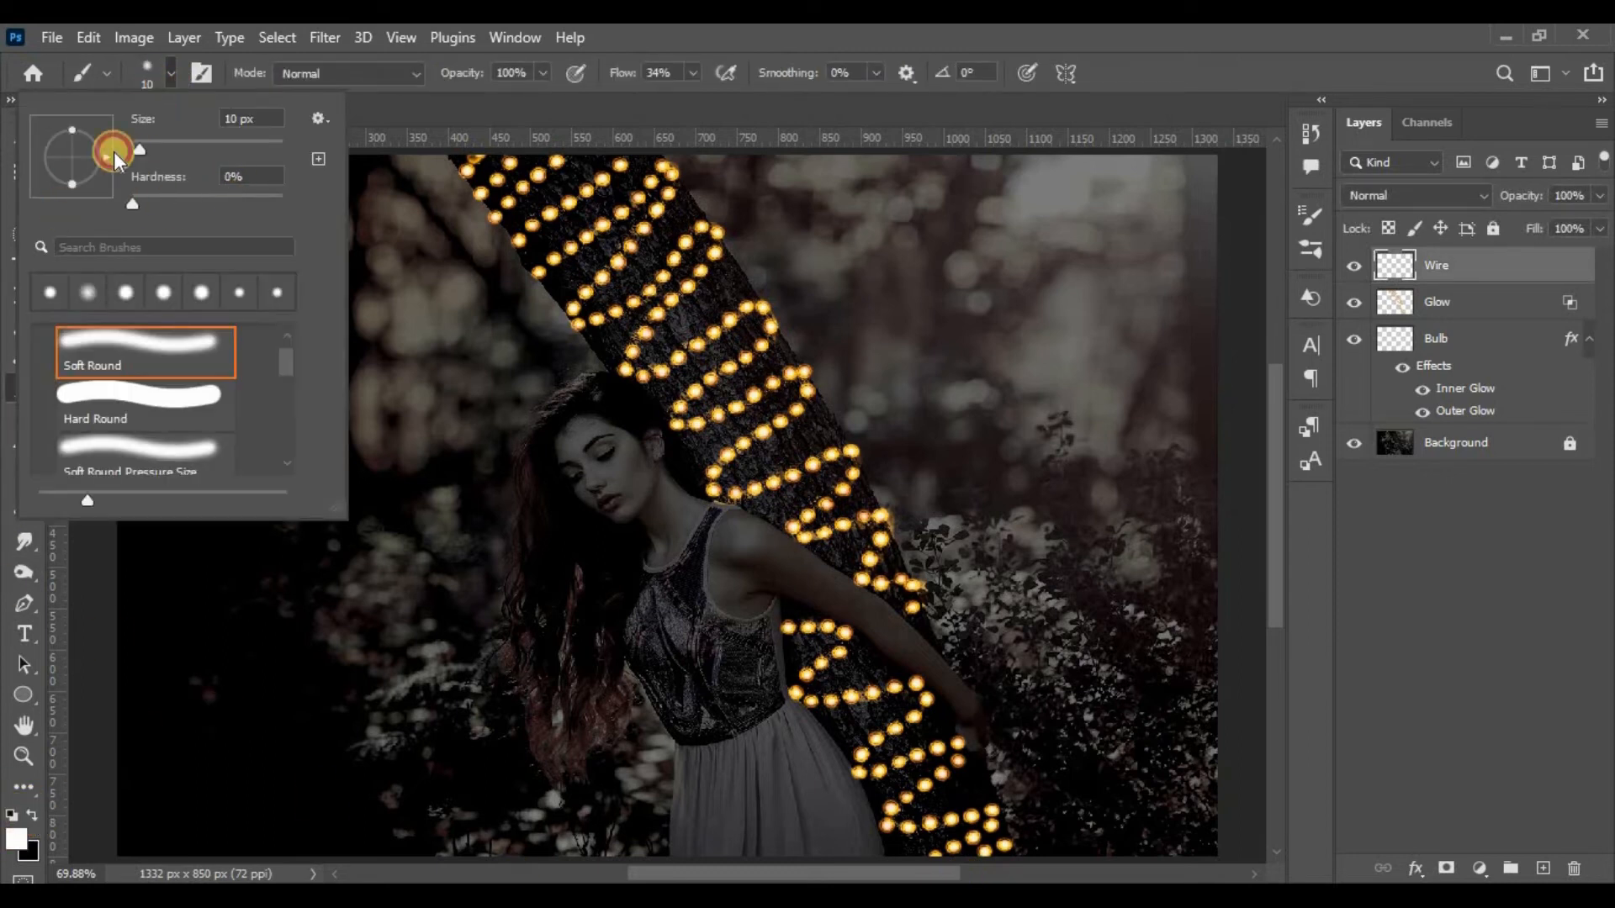
left_click(166, 72)
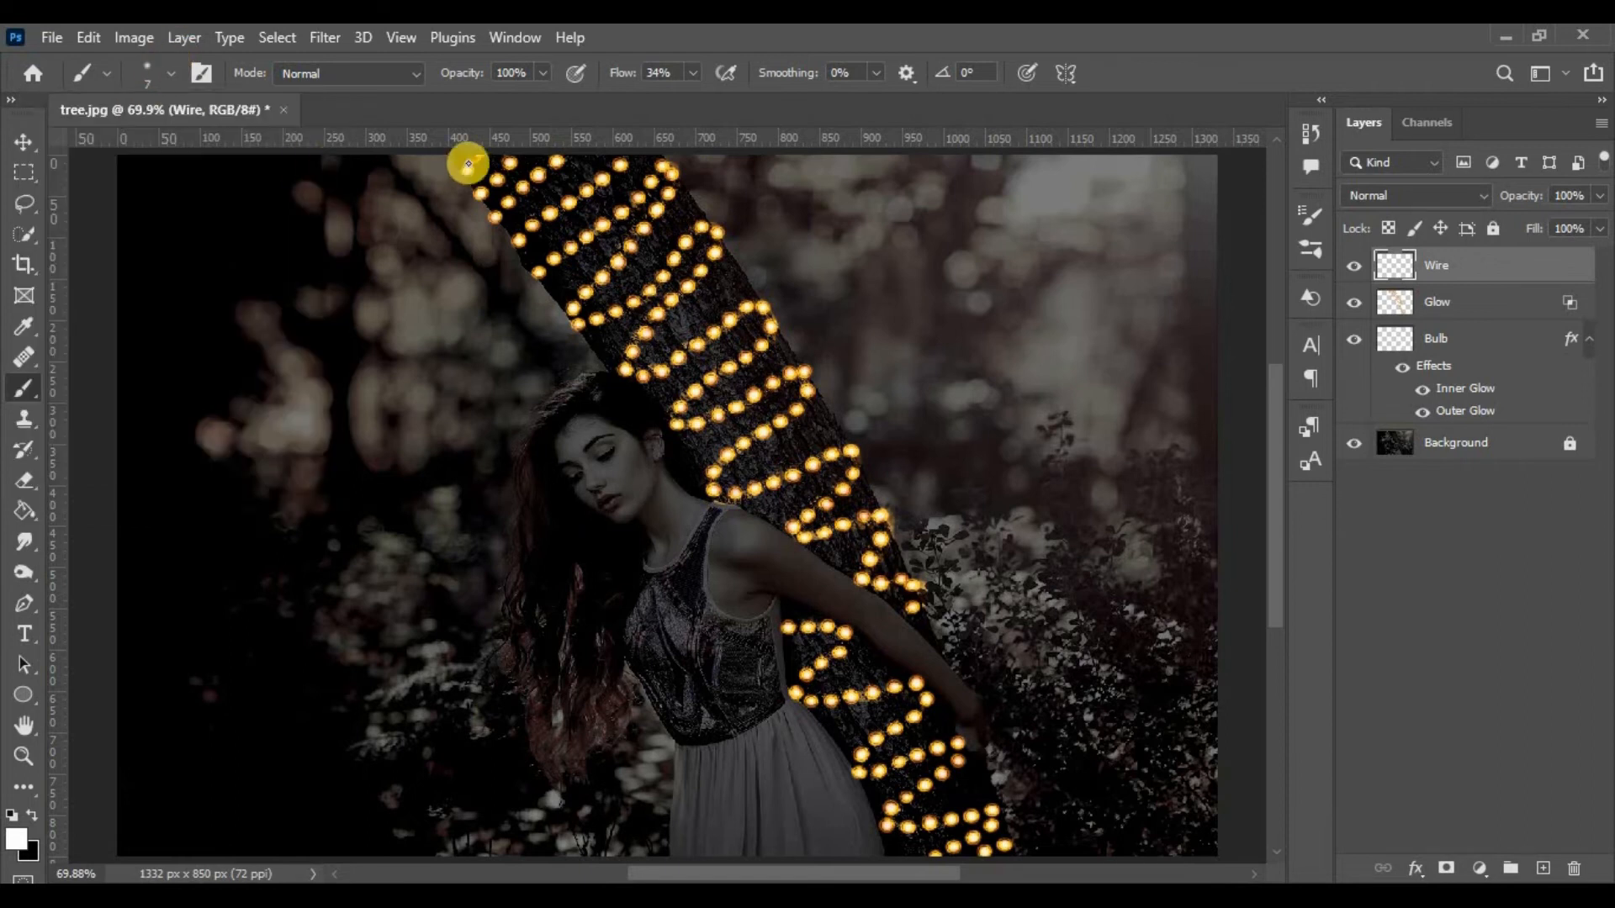
- Paint a thin white wire connecting all the bulbs down the trunk on the Wire layer, undoing and repainting a stray stroke
mouse_move(469, 169)
left_mouse_down()
mouse_move(494, 217)
mouse_move(523, 155)
mouse_move(552, 198)
mouse_move(515, 180)
mouse_move(543, 169)
left_mouse_up()
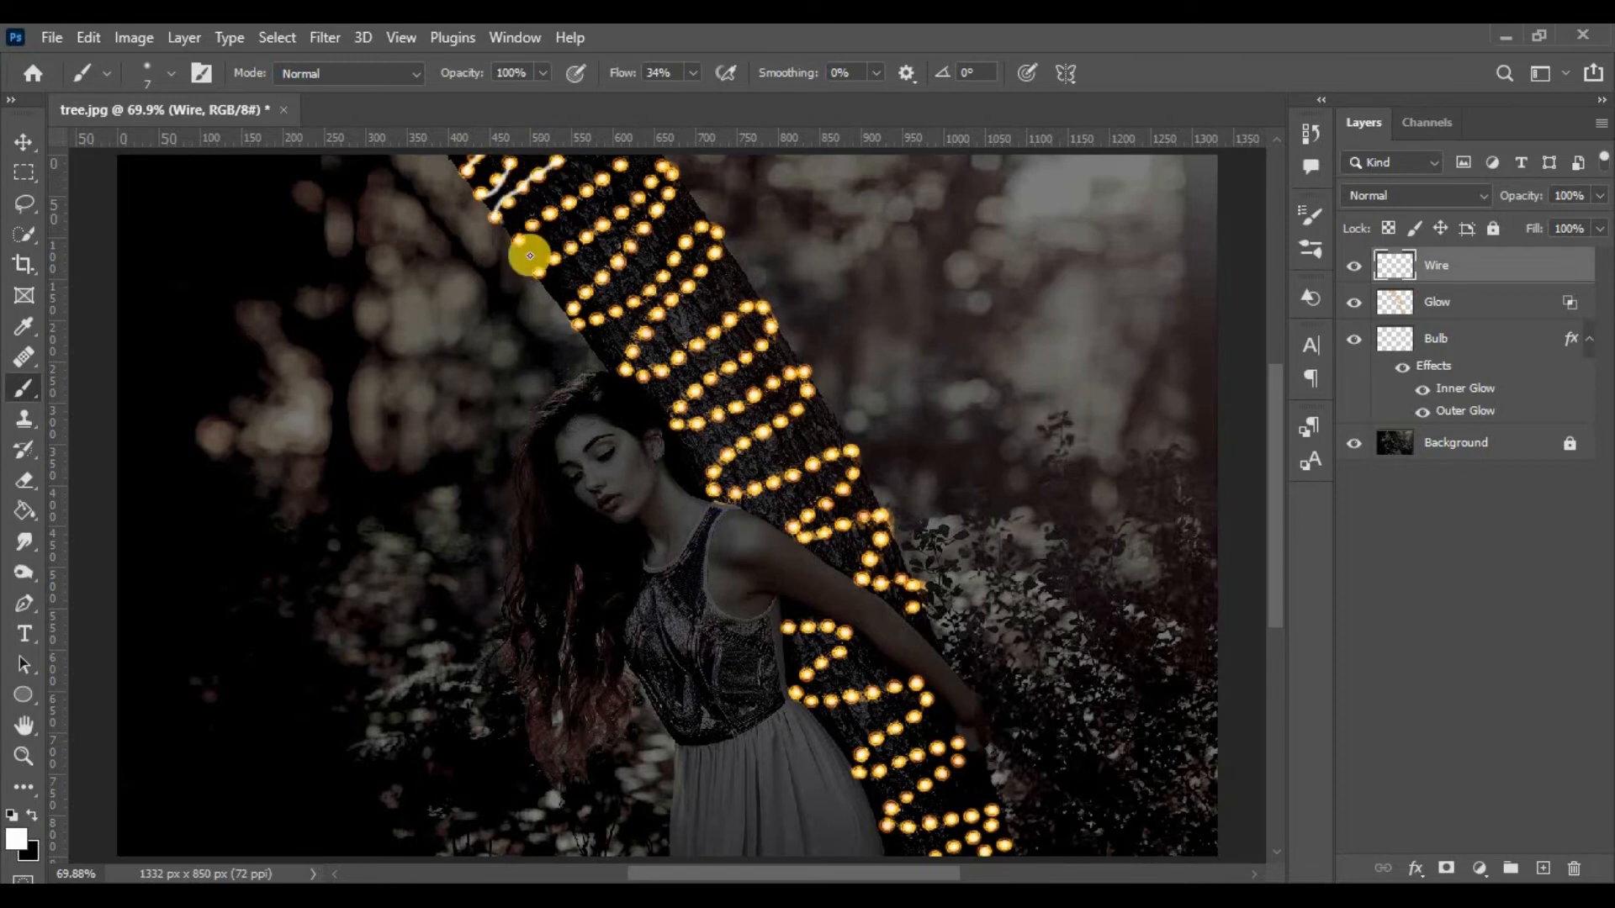
left_click_drag(530, 252, 572, 202)
mouse_move(547, 260)
left_mouse_down()
mouse_move(661, 164)
mouse_move(662, 208)
mouse_move(572, 311)
mouse_move(598, 321)
mouse_move(652, 292)
mouse_move(703, 227)
mouse_move(714, 264)
mouse_move(635, 344)
mouse_move(640, 374)
mouse_move(747, 312)
mouse_move(773, 325)
mouse_move(679, 407)
left_mouse_up()
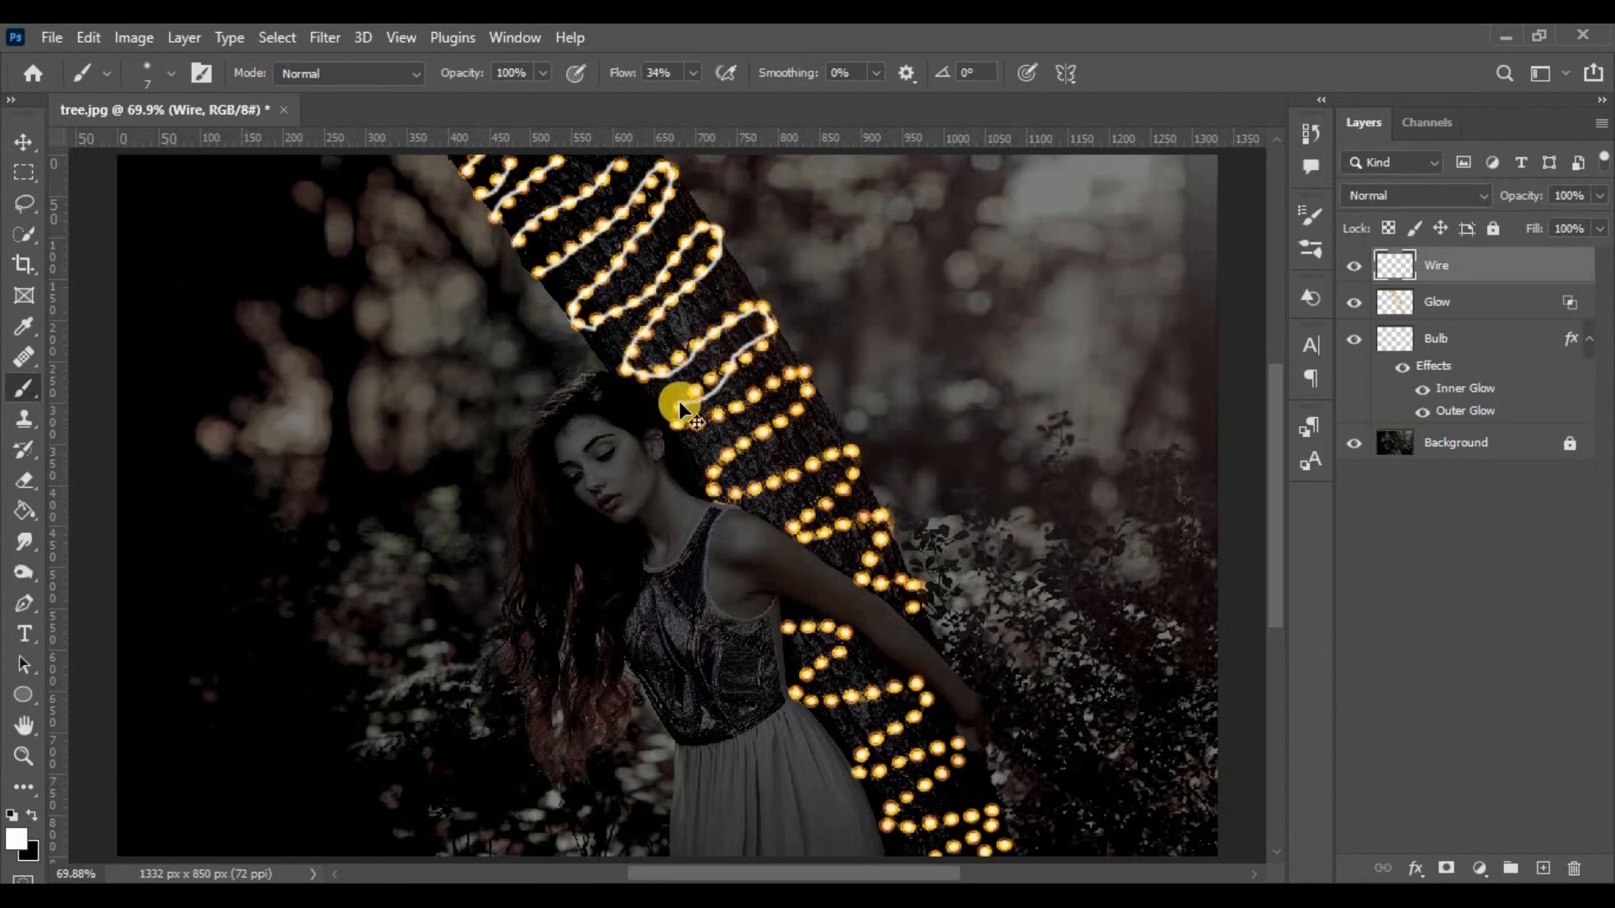
key("ctrl+z")
mouse_move(772, 327)
left_mouse_down()
mouse_move(696, 392)
mouse_move(689, 431)
mouse_move(806, 381)
mouse_move(711, 481)
mouse_move(855, 476)
mouse_move(807, 546)
mouse_move(804, 527)
mouse_move(884, 539)
mouse_move(865, 564)
mouse_move(910, 585)
mouse_move(908, 613)
mouse_move(766, 625)
mouse_move(843, 659)
mouse_move(797, 698)
mouse_move(916, 686)
mouse_move(909, 721)
mouse_move(863, 770)
mouse_move(940, 746)
mouse_move(945, 771)
mouse_move(903, 800)
mouse_move(890, 761)
mouse_move(905, 806)
mouse_move(878, 831)
mouse_move(967, 820)
mouse_move(975, 844)
mouse_move(887, 824)
mouse_move(993, 817)
mouse_move(932, 855)
mouse_move(1005, 843)
left_mouse_up()
left_click(23, 483)
key("v")
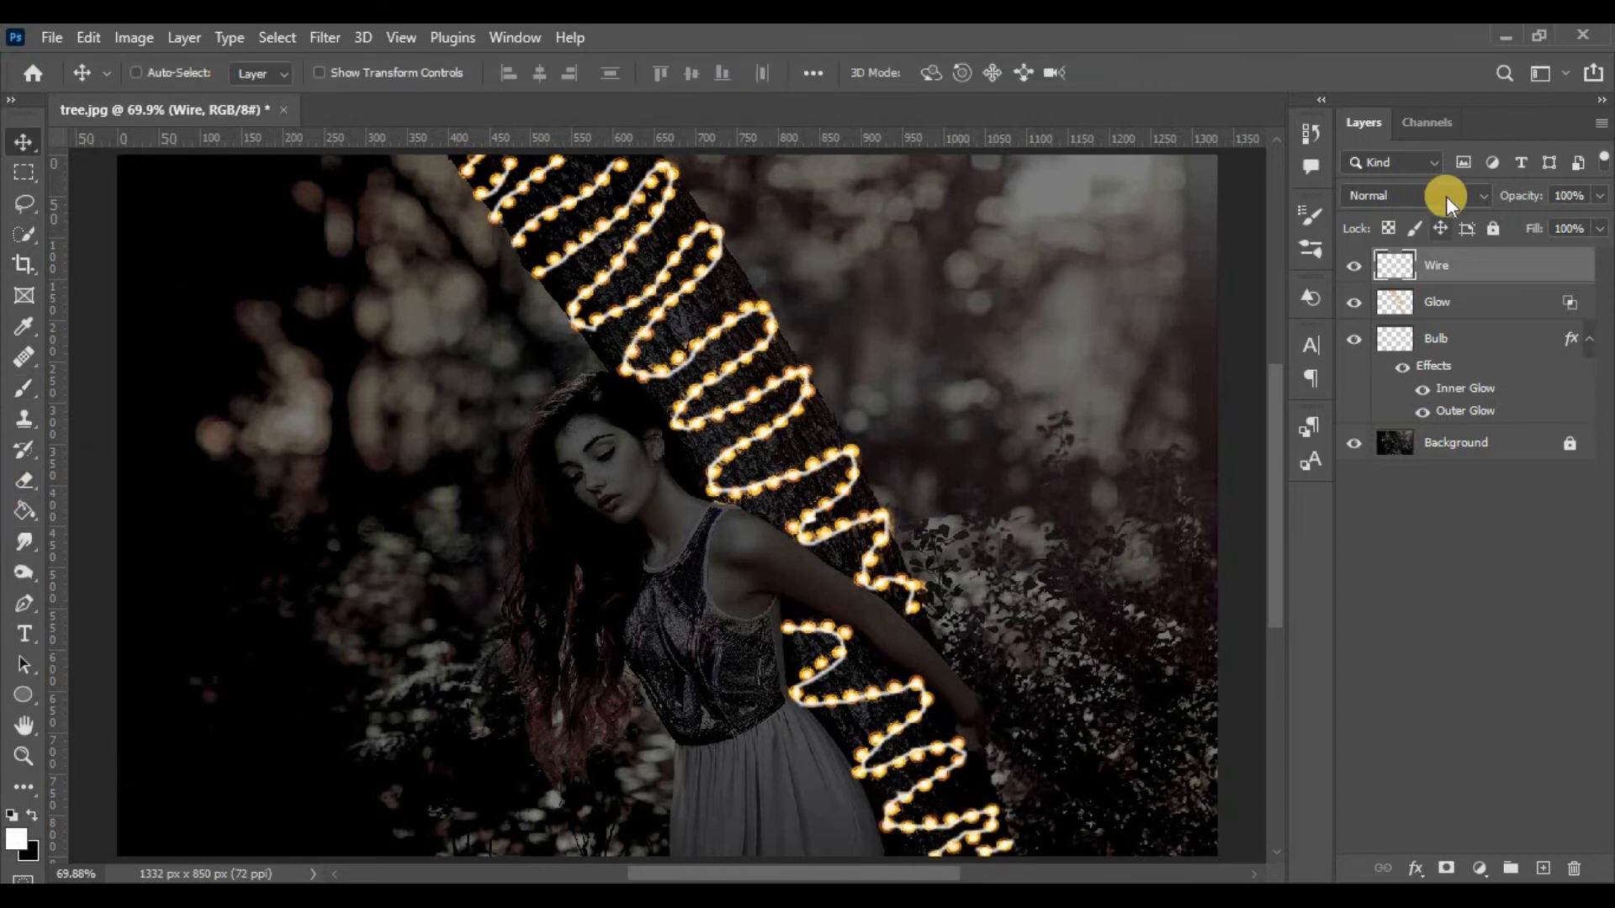
- Set the Wire layer to Screen blend mode with Underlying Layer Blend If sliders split at 0 / 167 and 188 / 255
right_click(1451, 266)
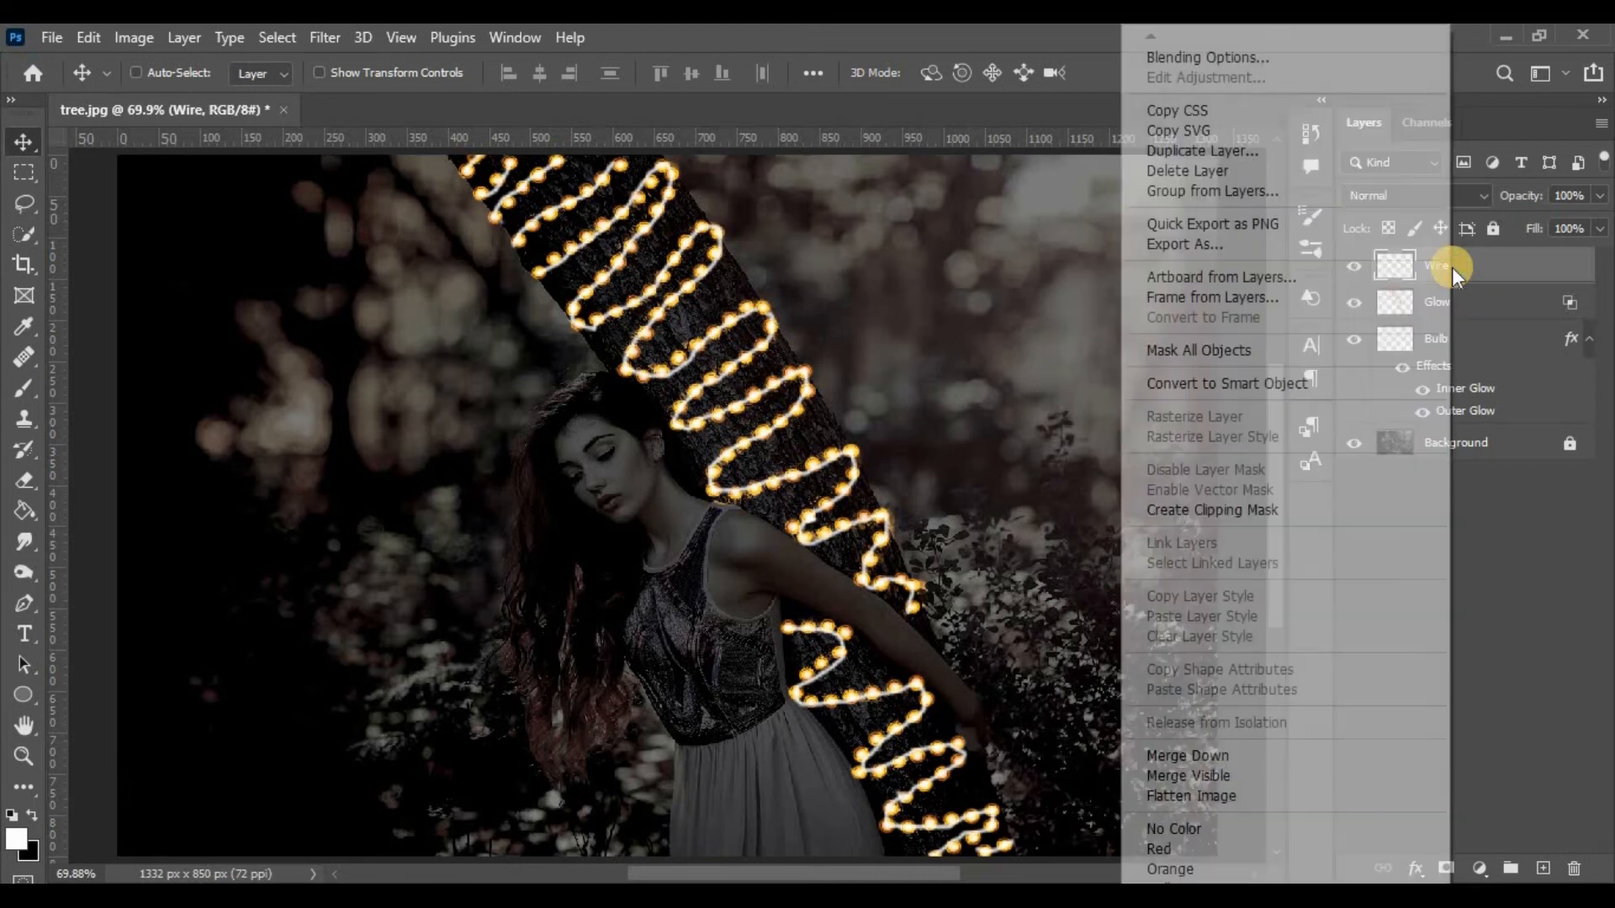
left_click(1257, 64)
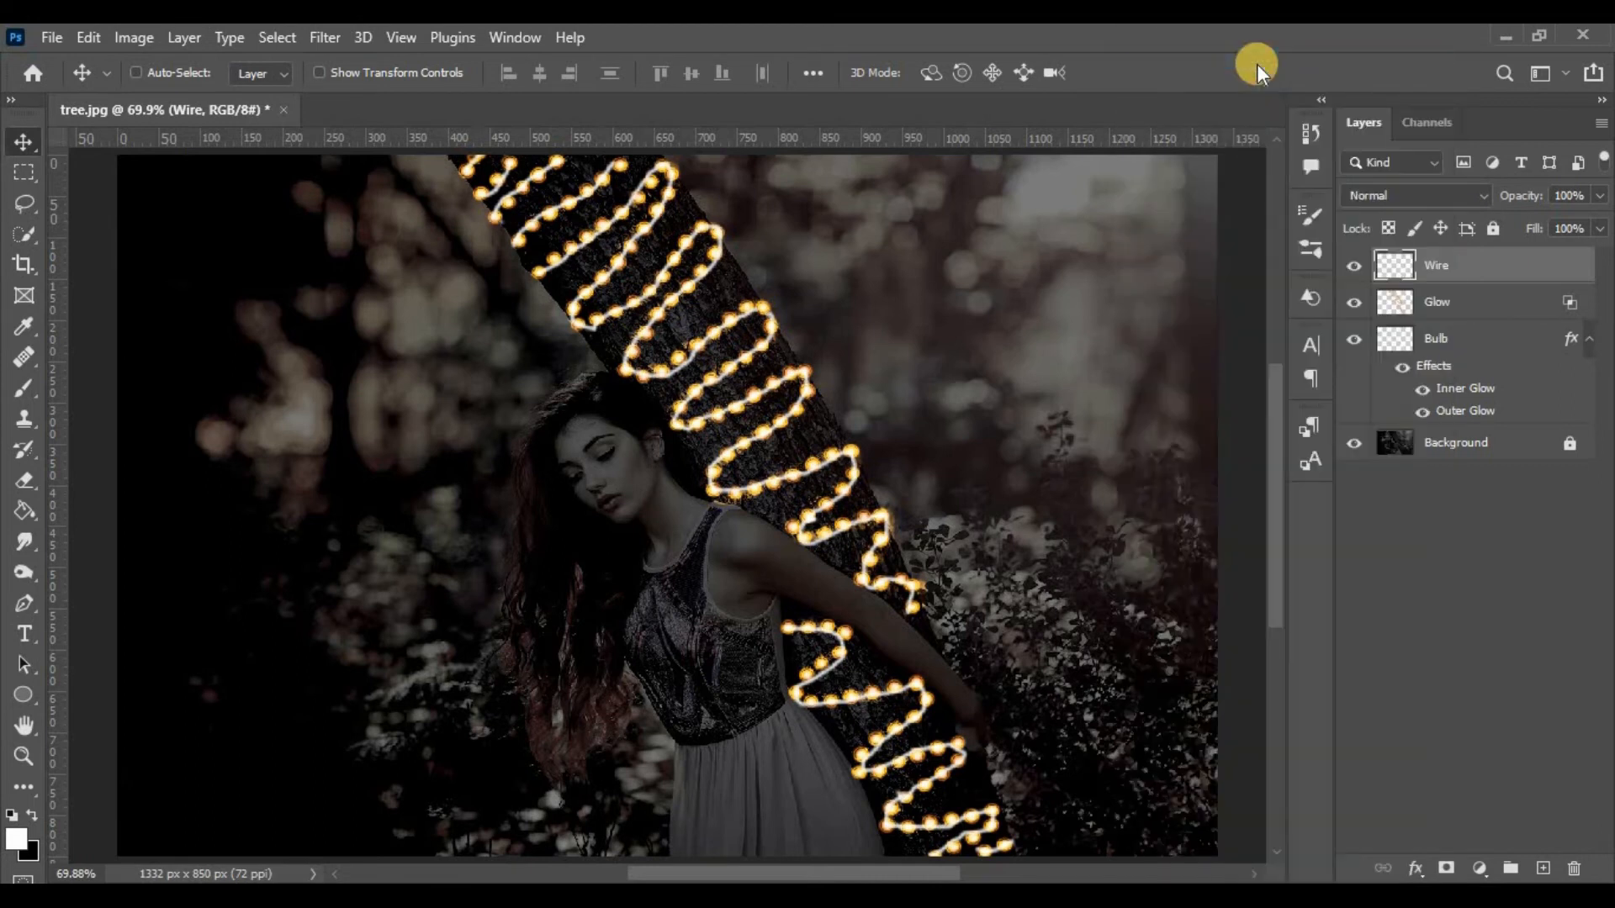
left_click_drag(1014, 547, 1171, 562)
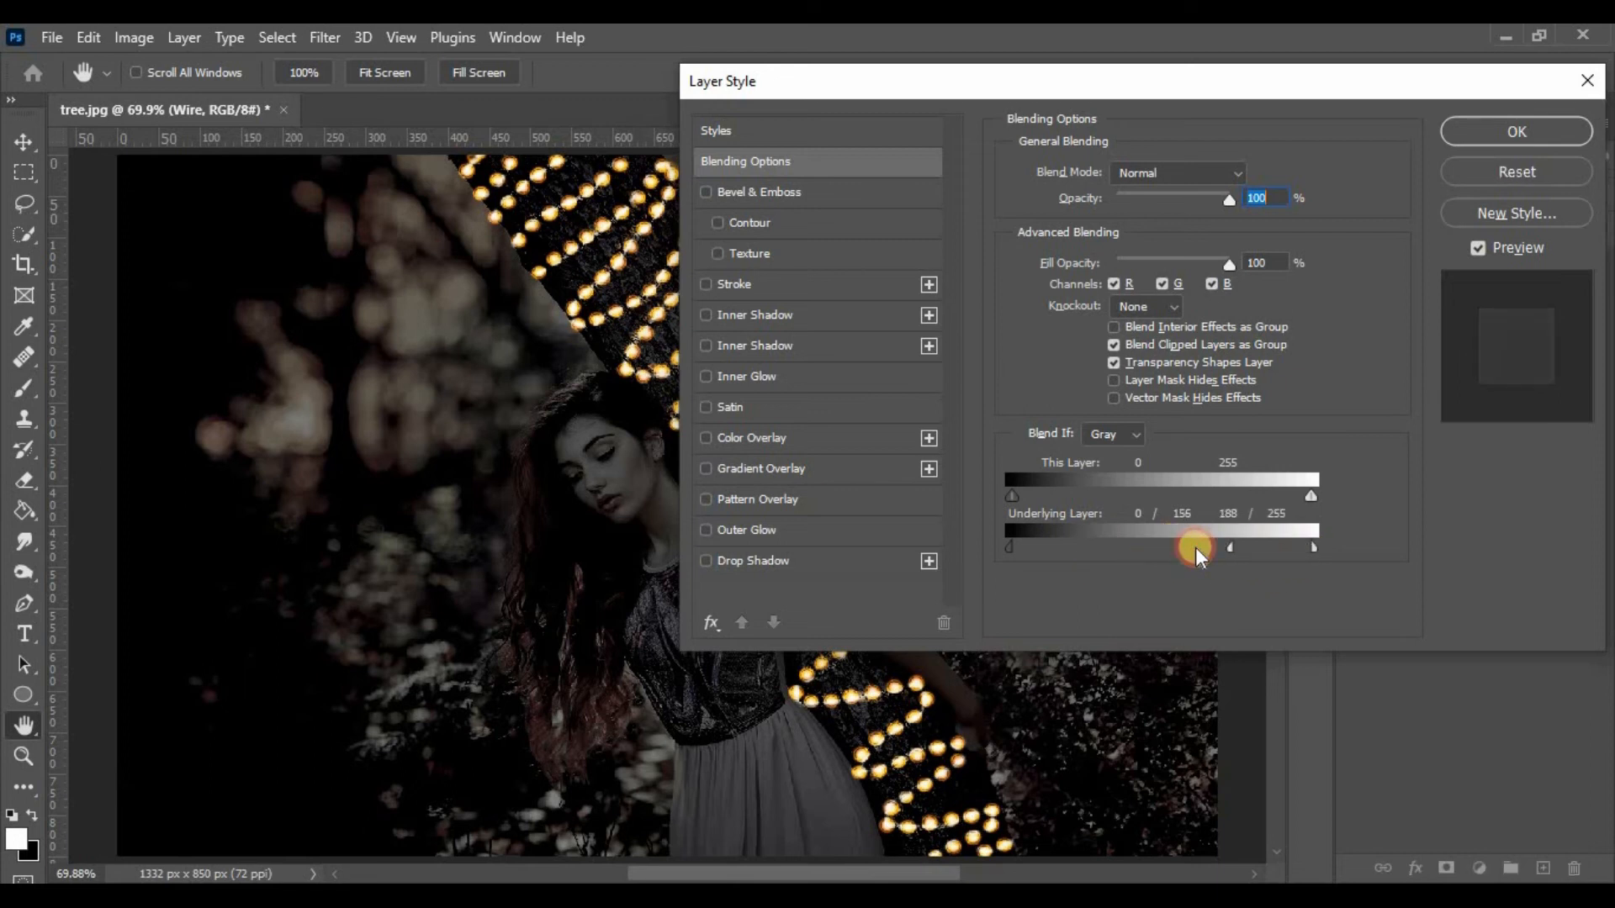
left_click(1183, 169)
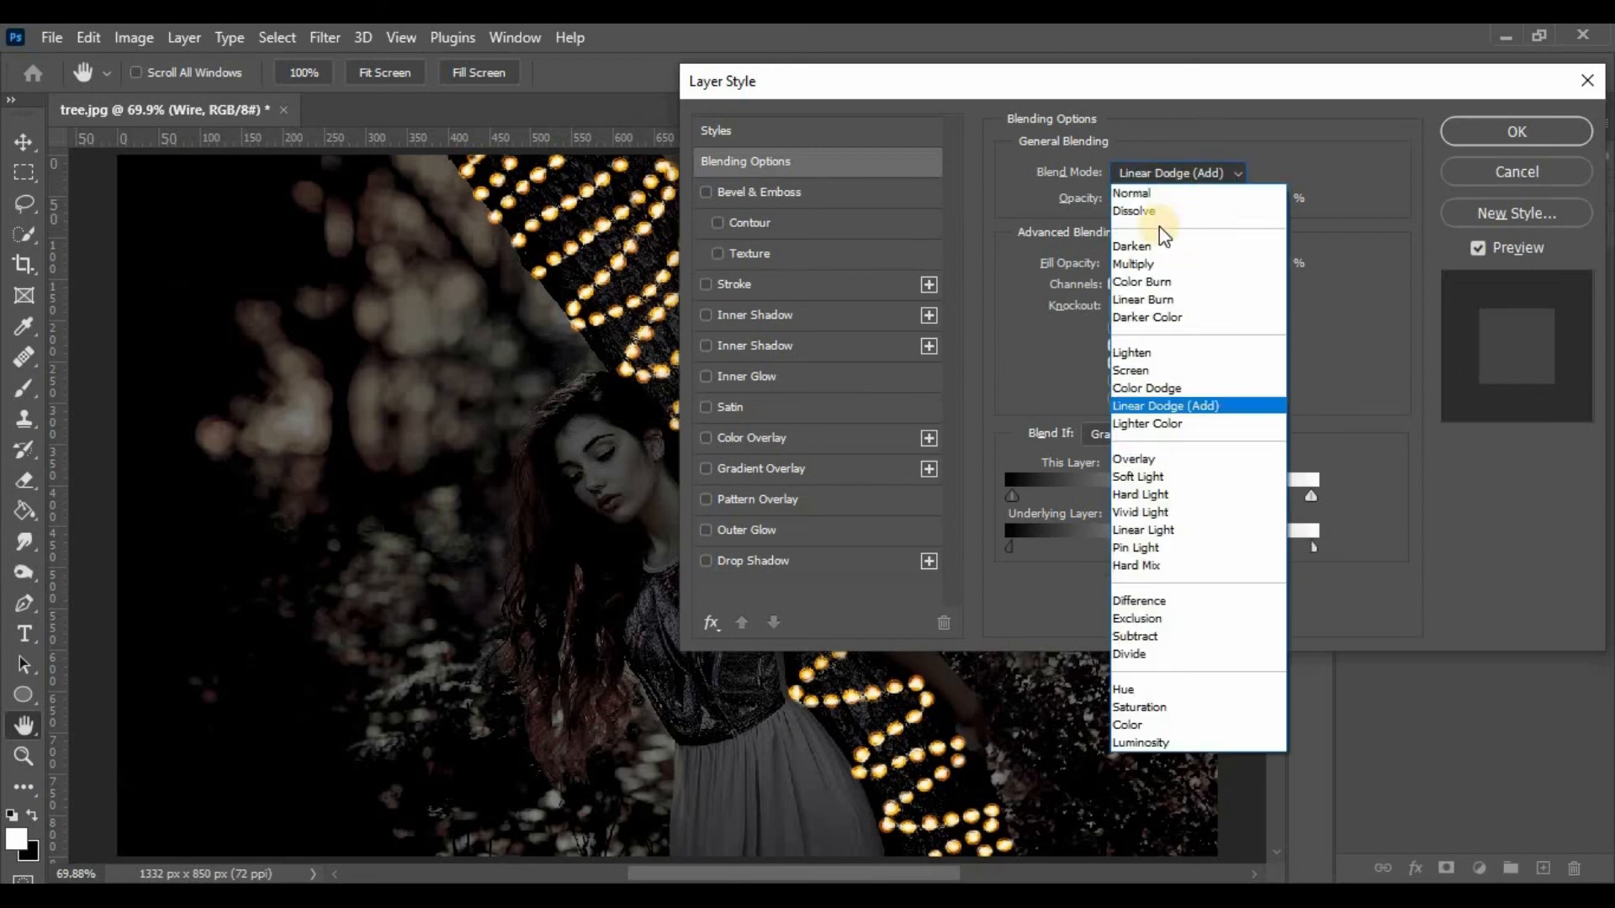
left_click(1153, 375)
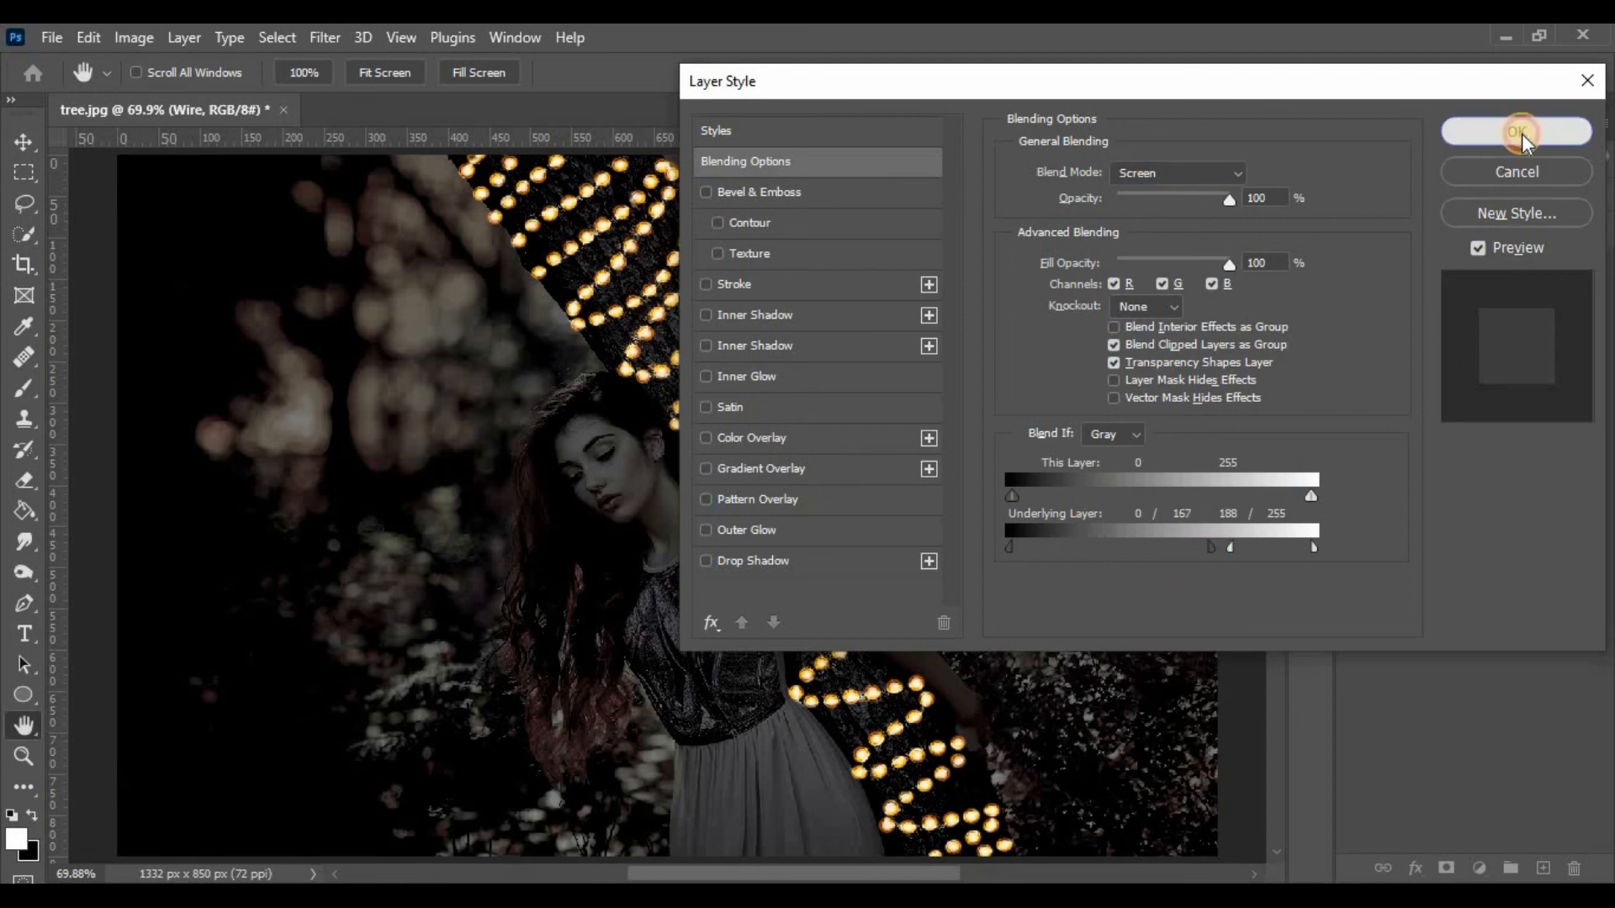
left_click(1518, 132)
- Add a Solid Color fill layer in bright orange directly above the Background layer
left_click(1517, 487)
left_click(1480, 868)
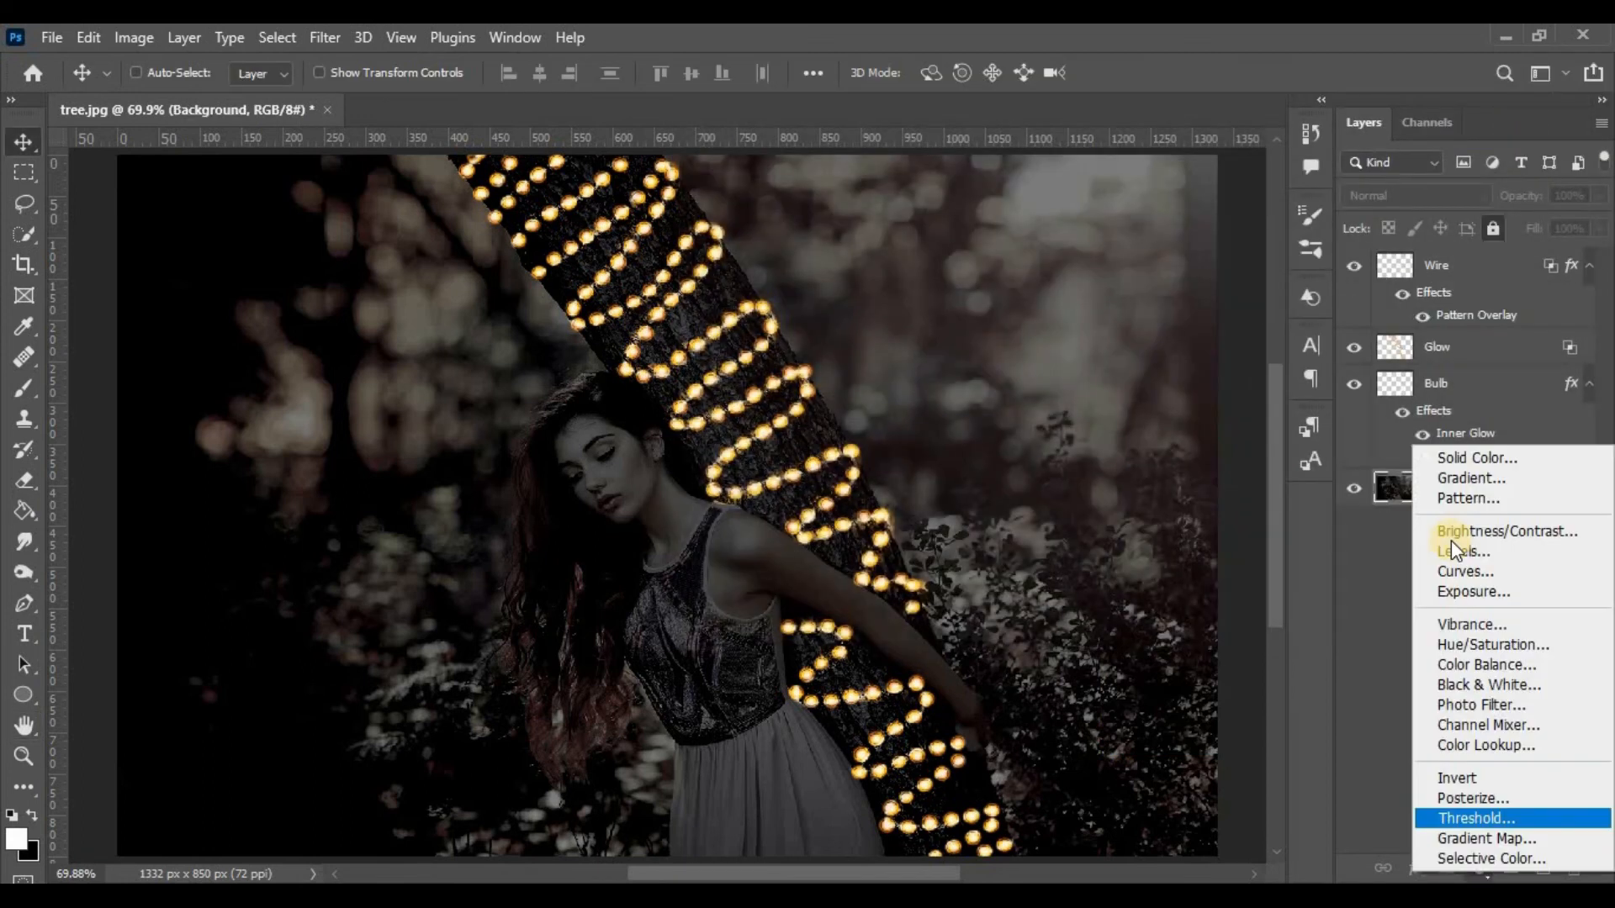
left_click(1449, 464)
left_click(1021, 615)
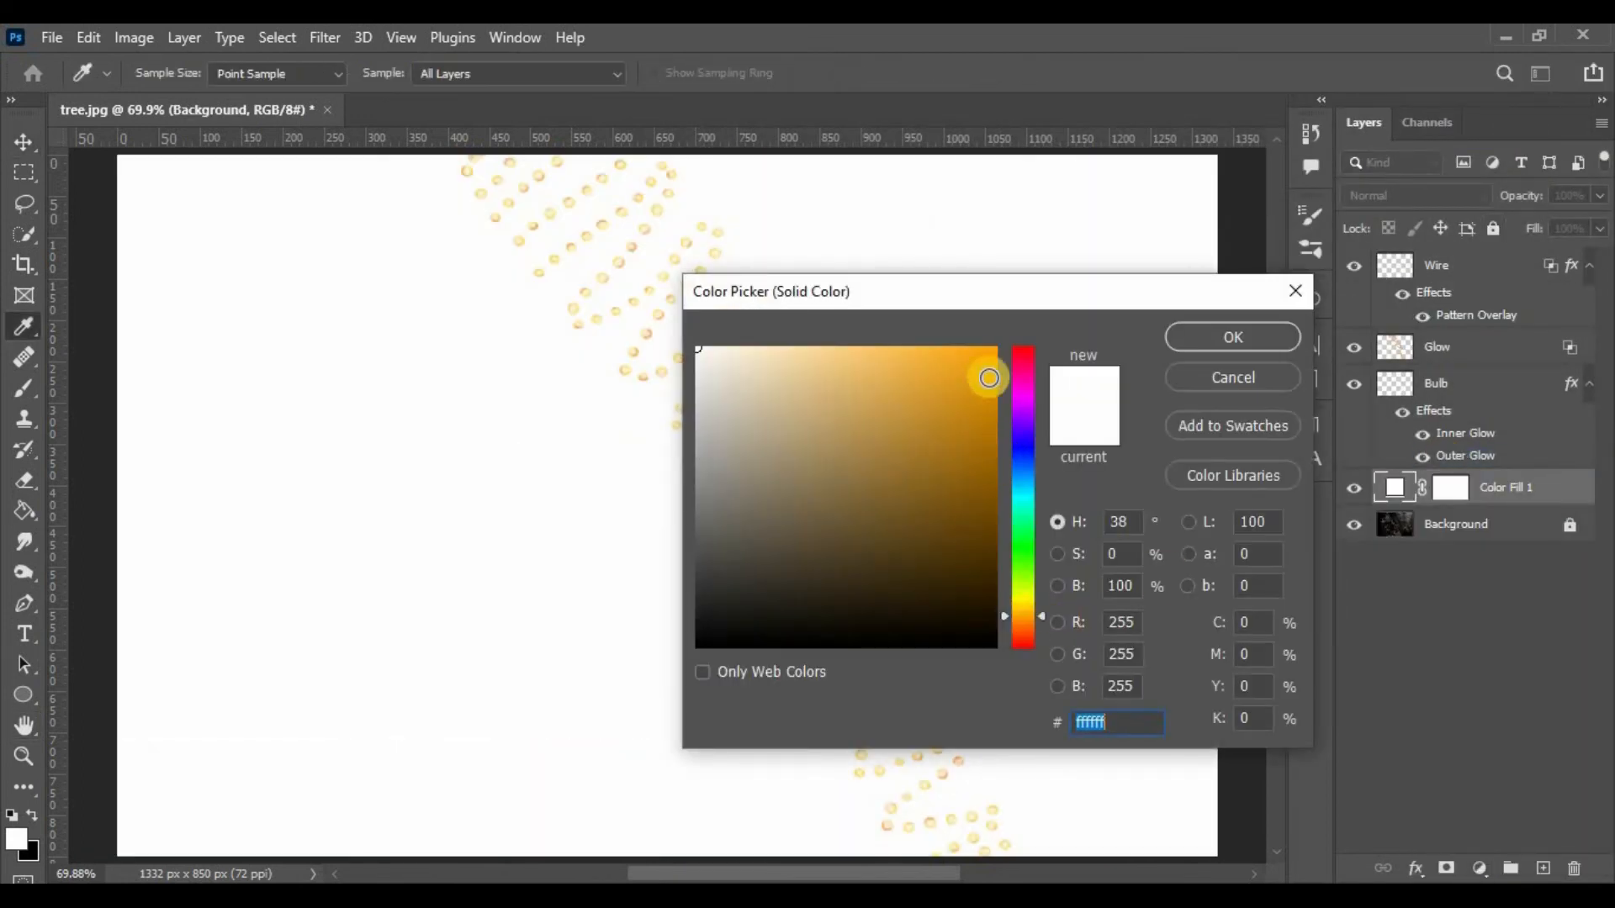
left_click(984, 366)
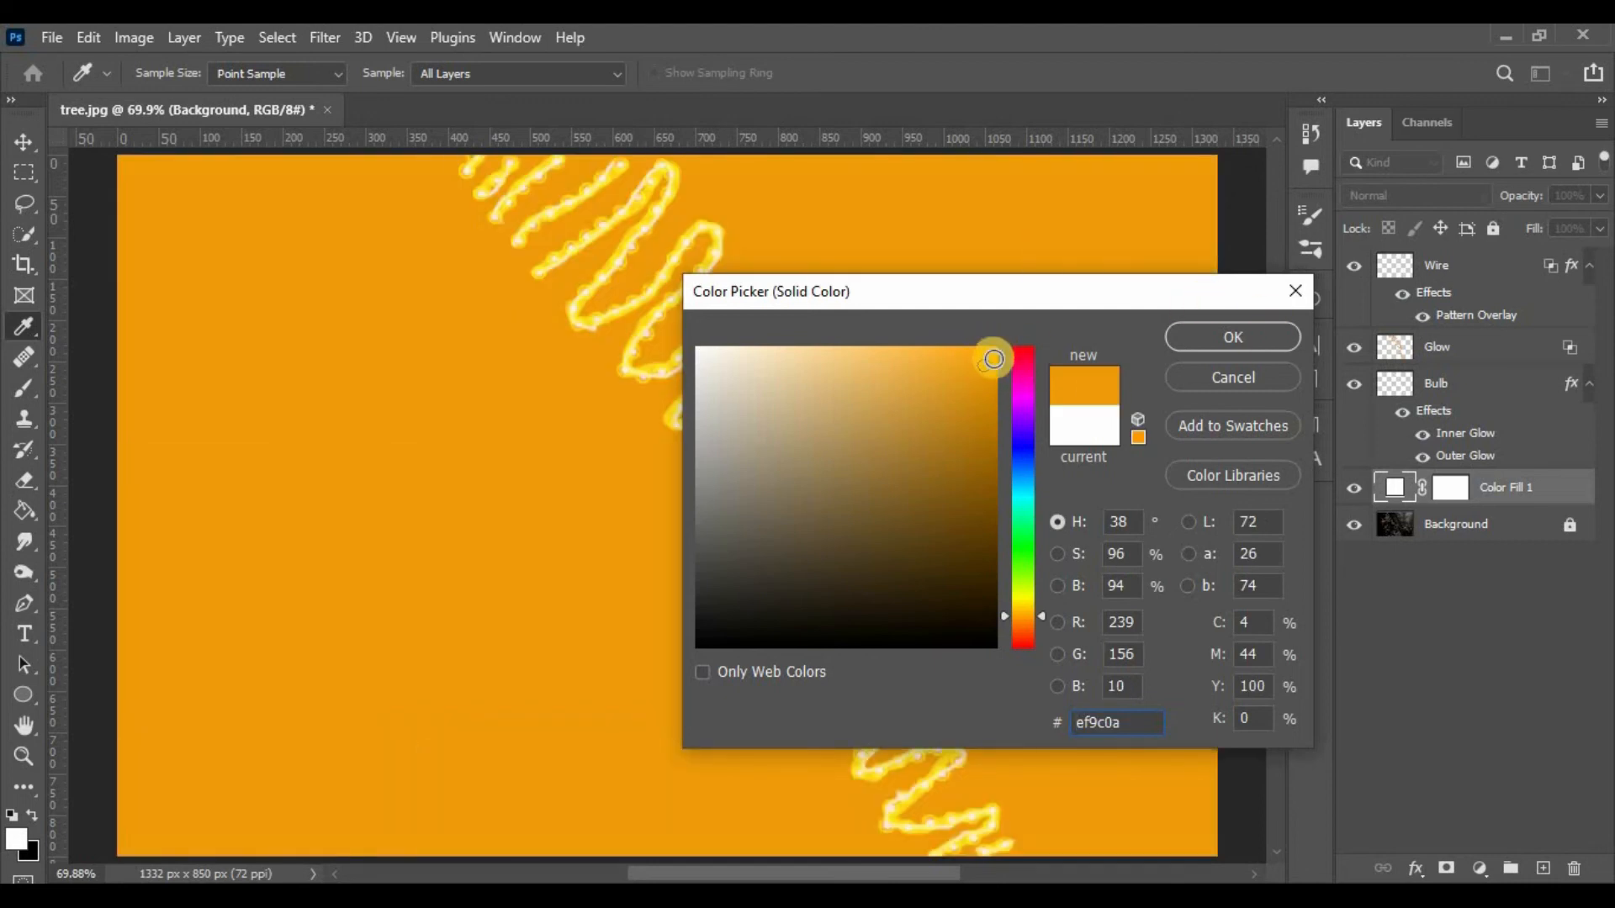
left_click(995, 352)
left_click(1258, 324)
- Invert the orange fill layer's mask to black and set the layer's blend mode to Overlay
left_click(1452, 493)
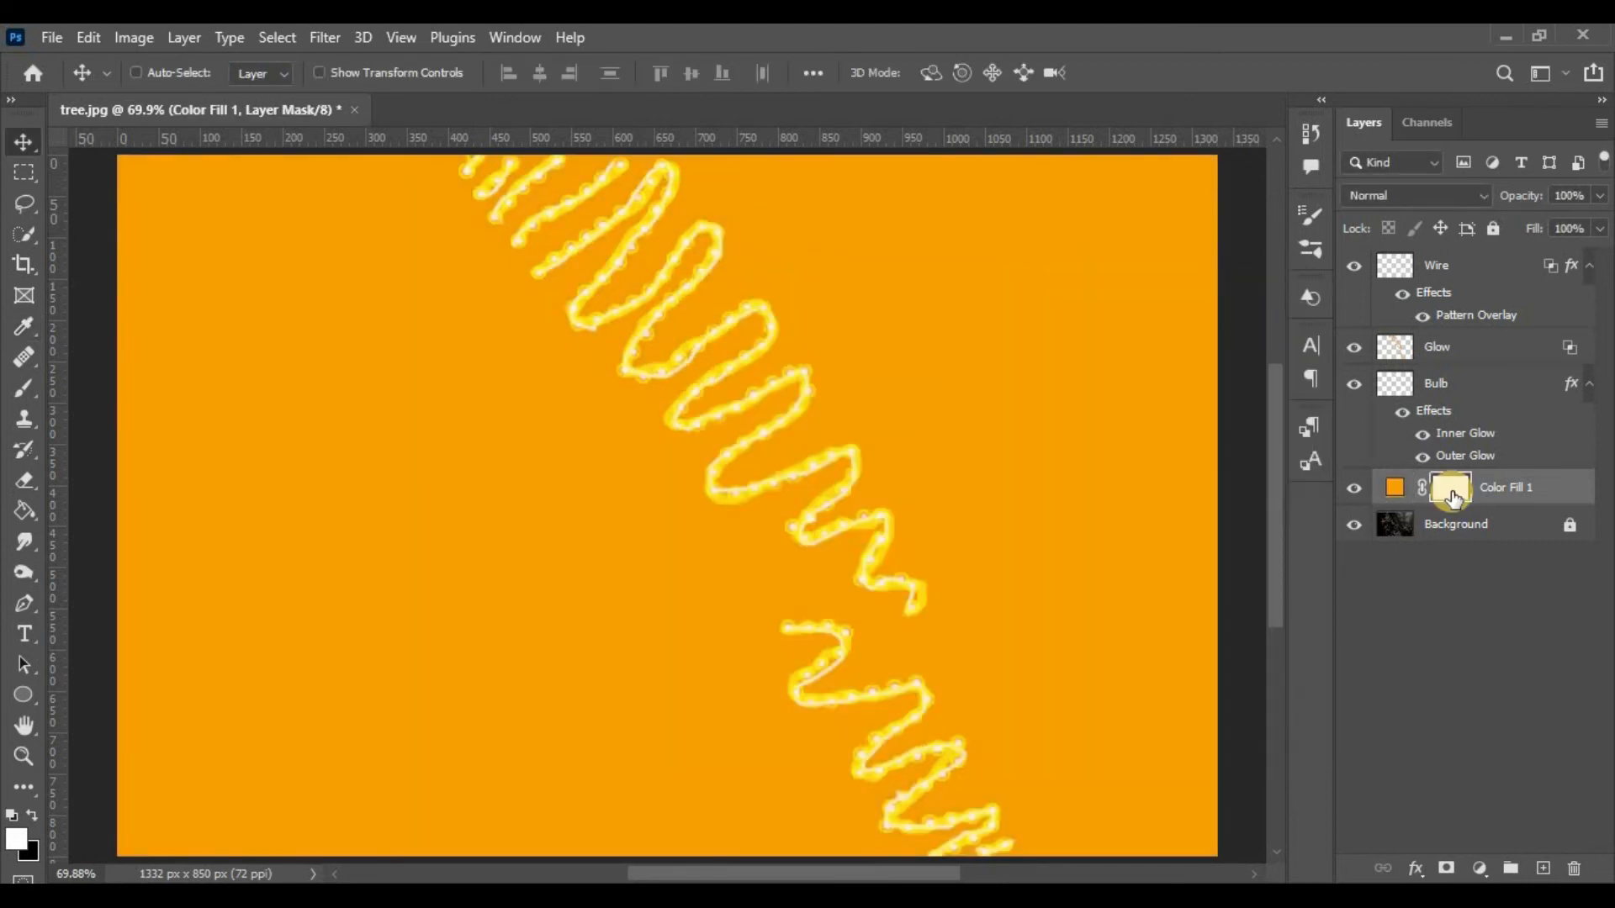
key("ctrl+i")
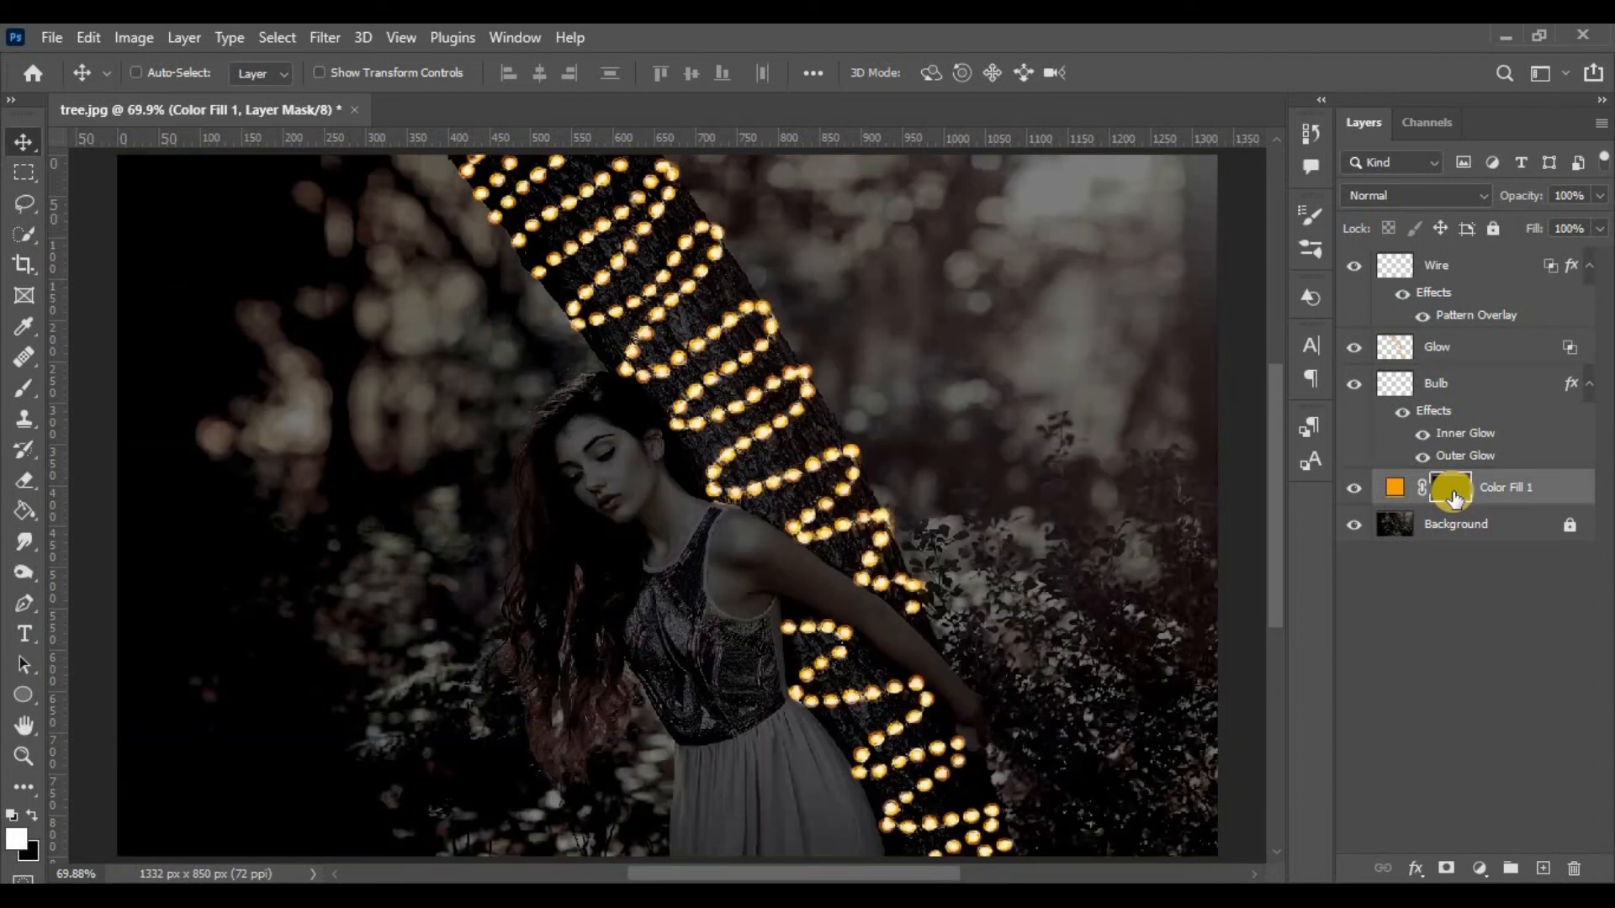
left_click(1460, 195)
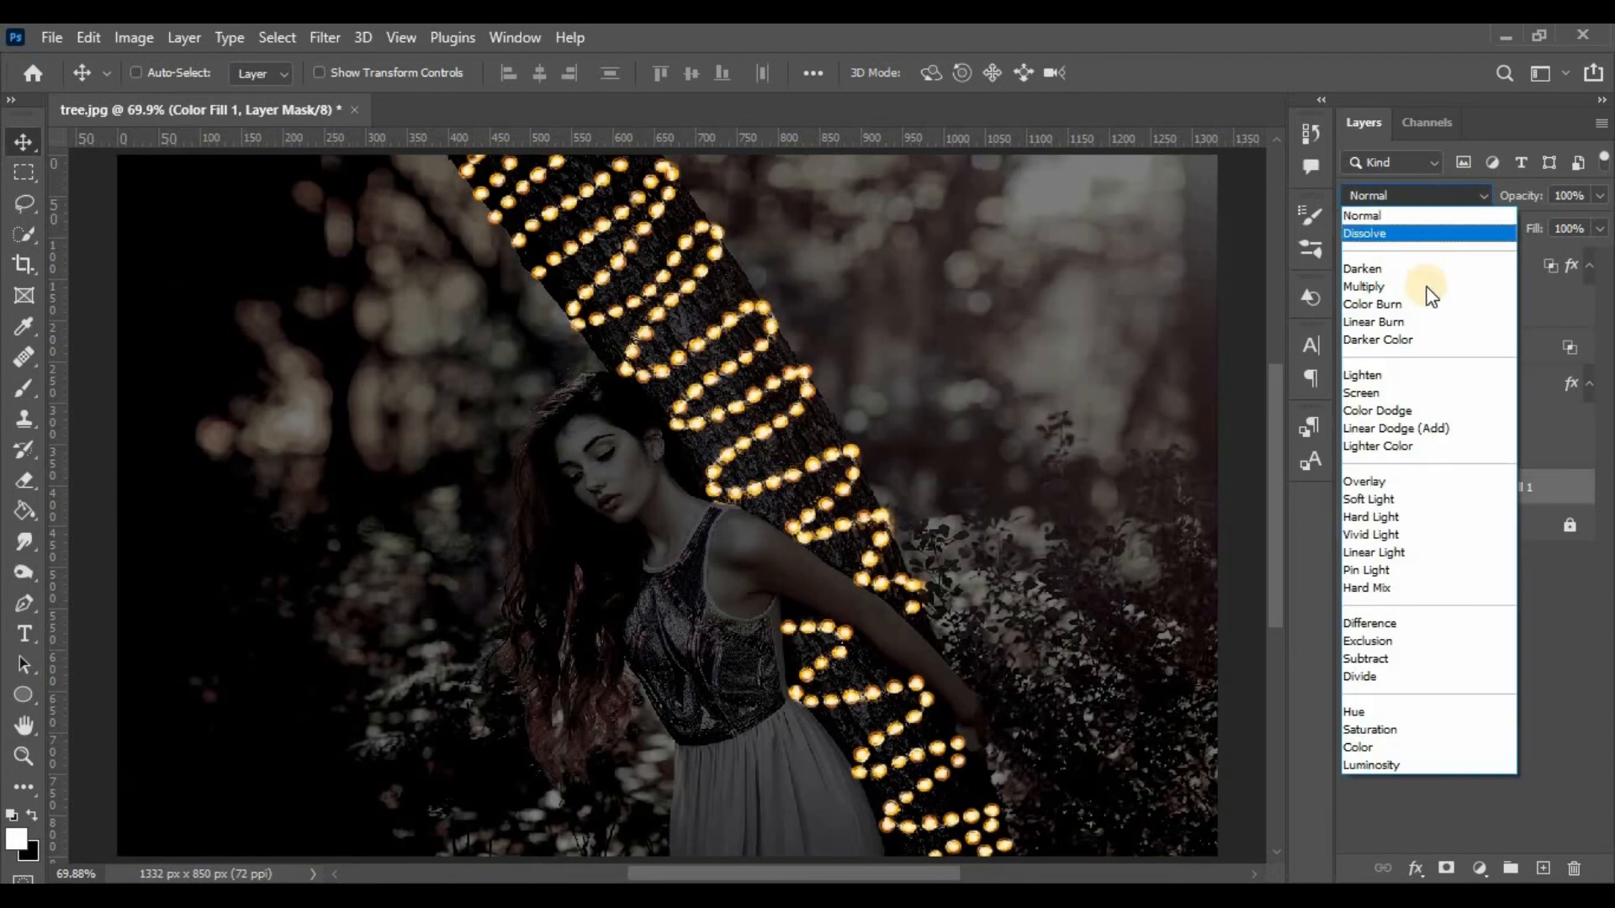
left_click(1384, 481)
- Set the soft round brush to 89 px and 100% flow, with white as the foreground colour
left_click(10, 815)
left_click(25, 388)
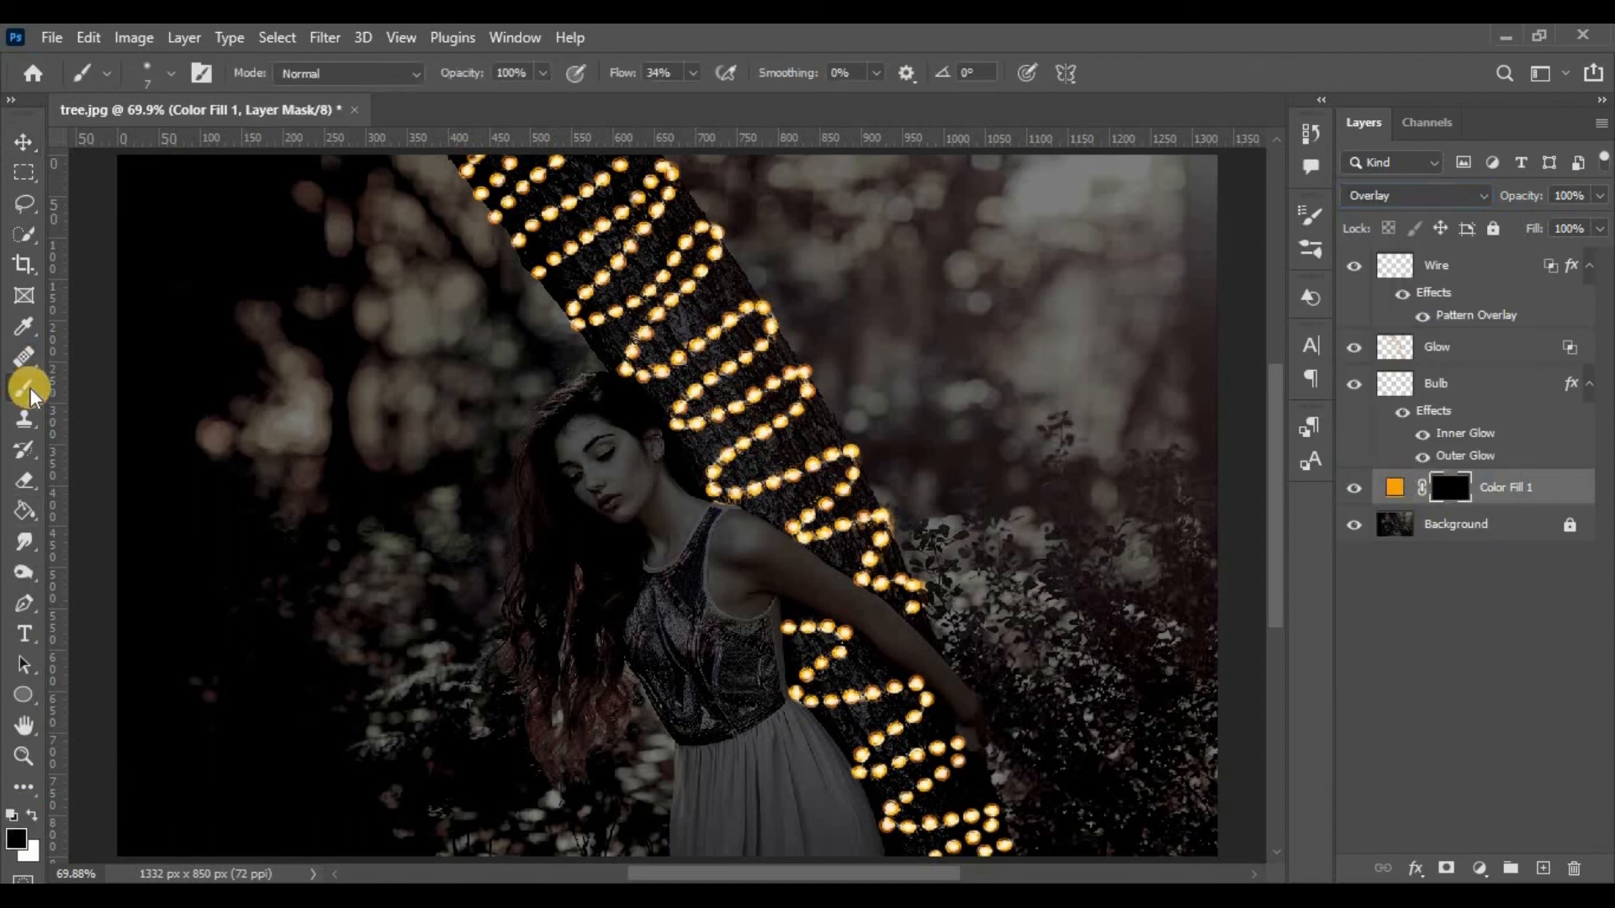
left_click(170, 72)
left_click_drag(135, 141, 177, 140)
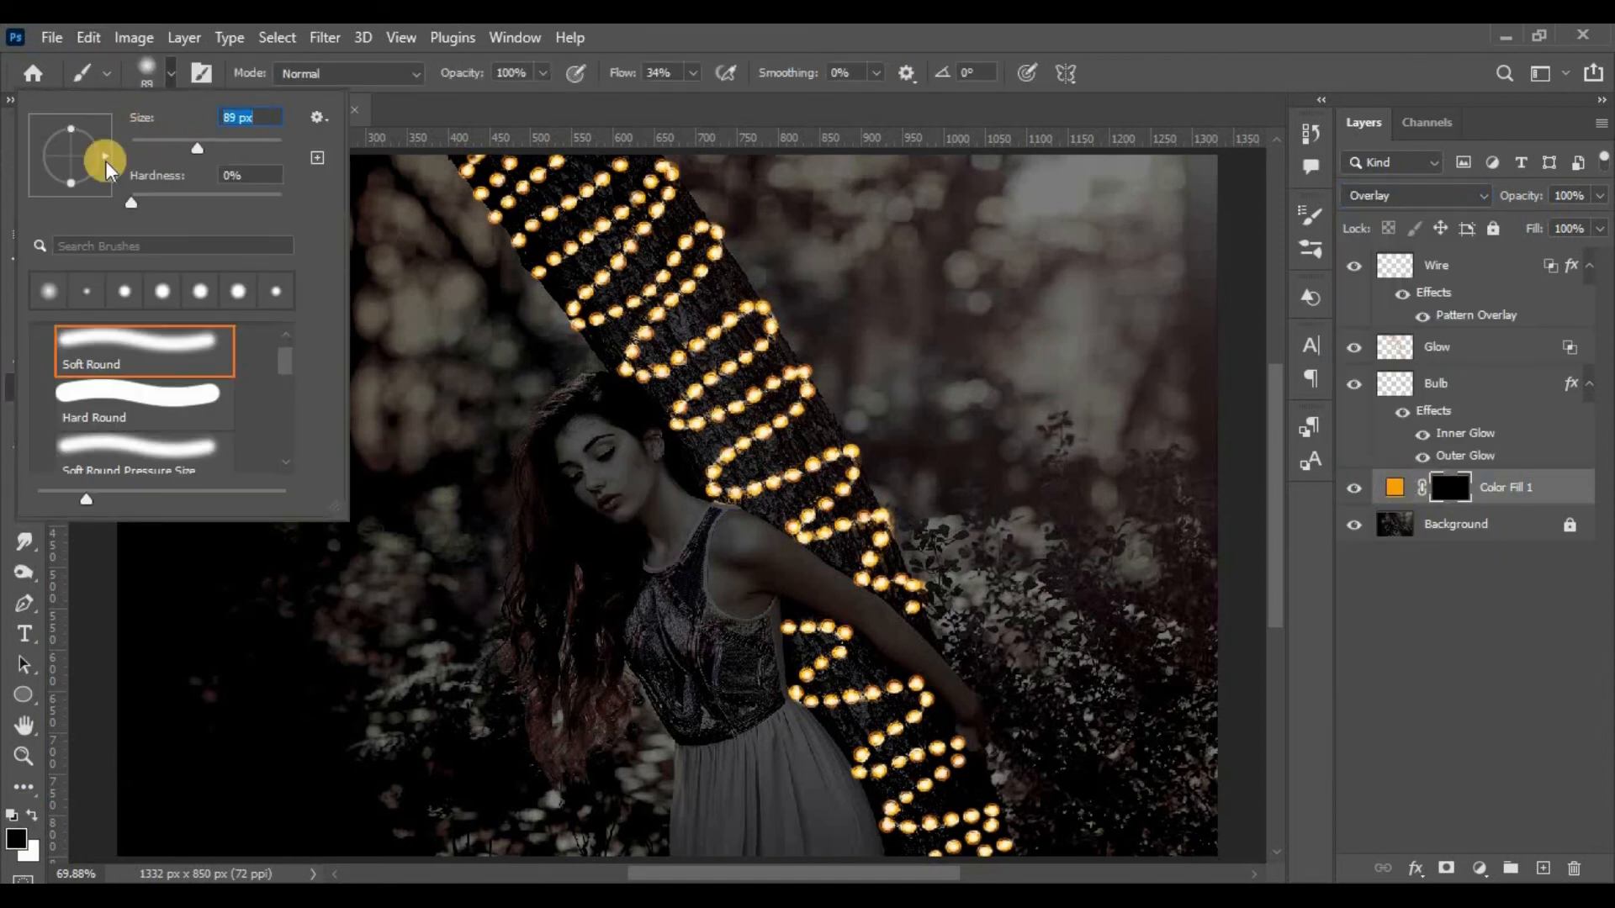
left_click(171, 74)
left_click(693, 72)
left_click_drag(695, 101, 883, 101)
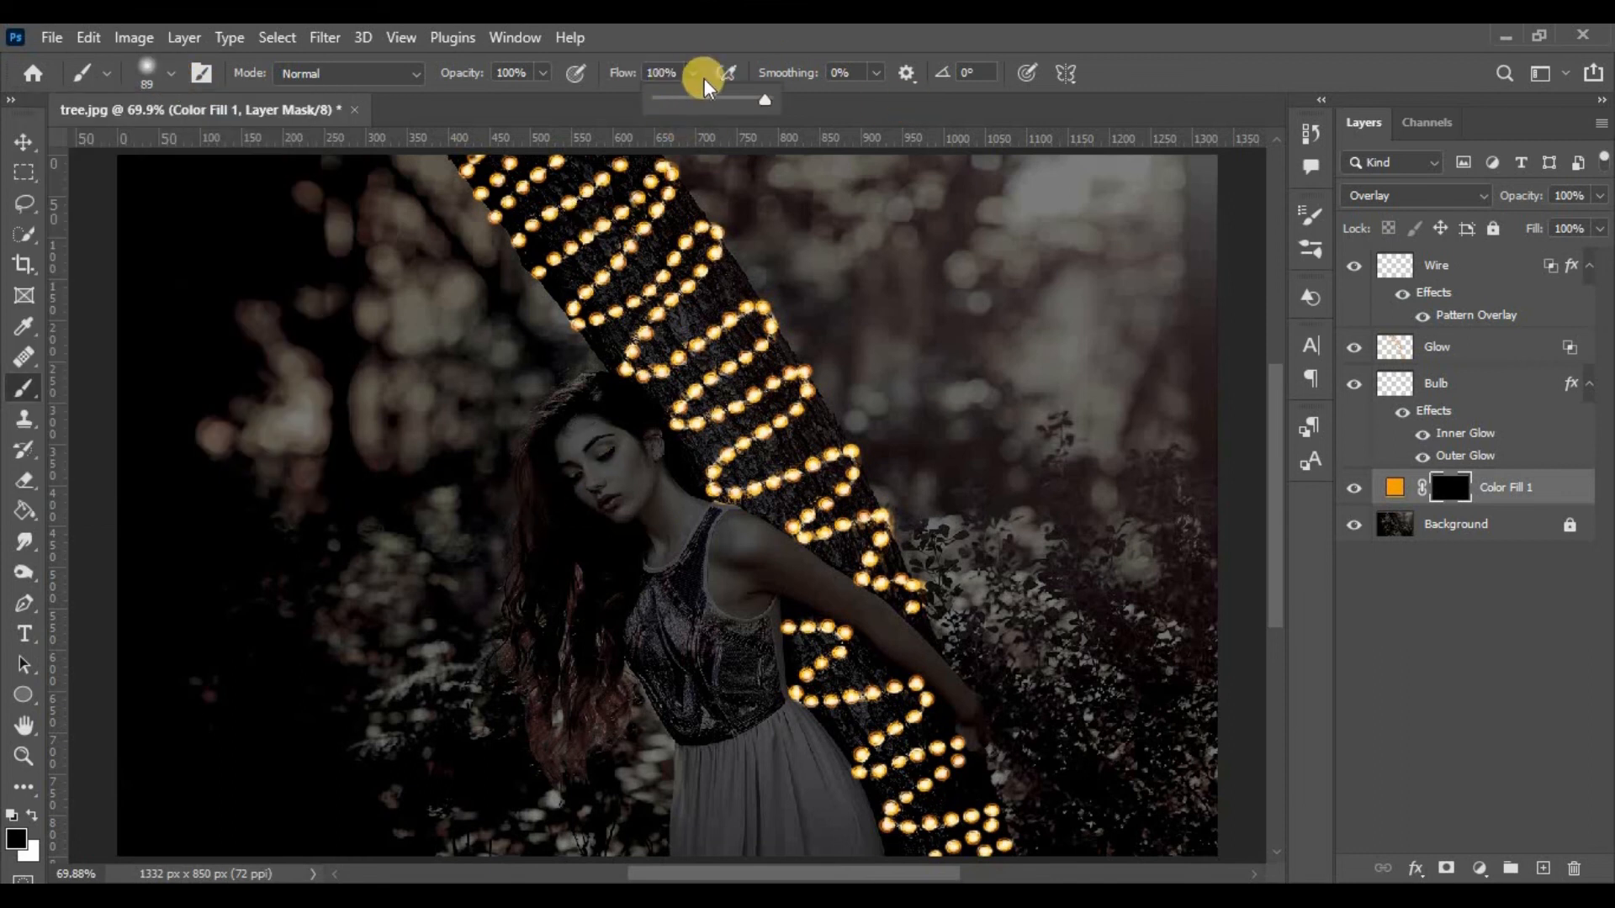
left_click(32, 815)
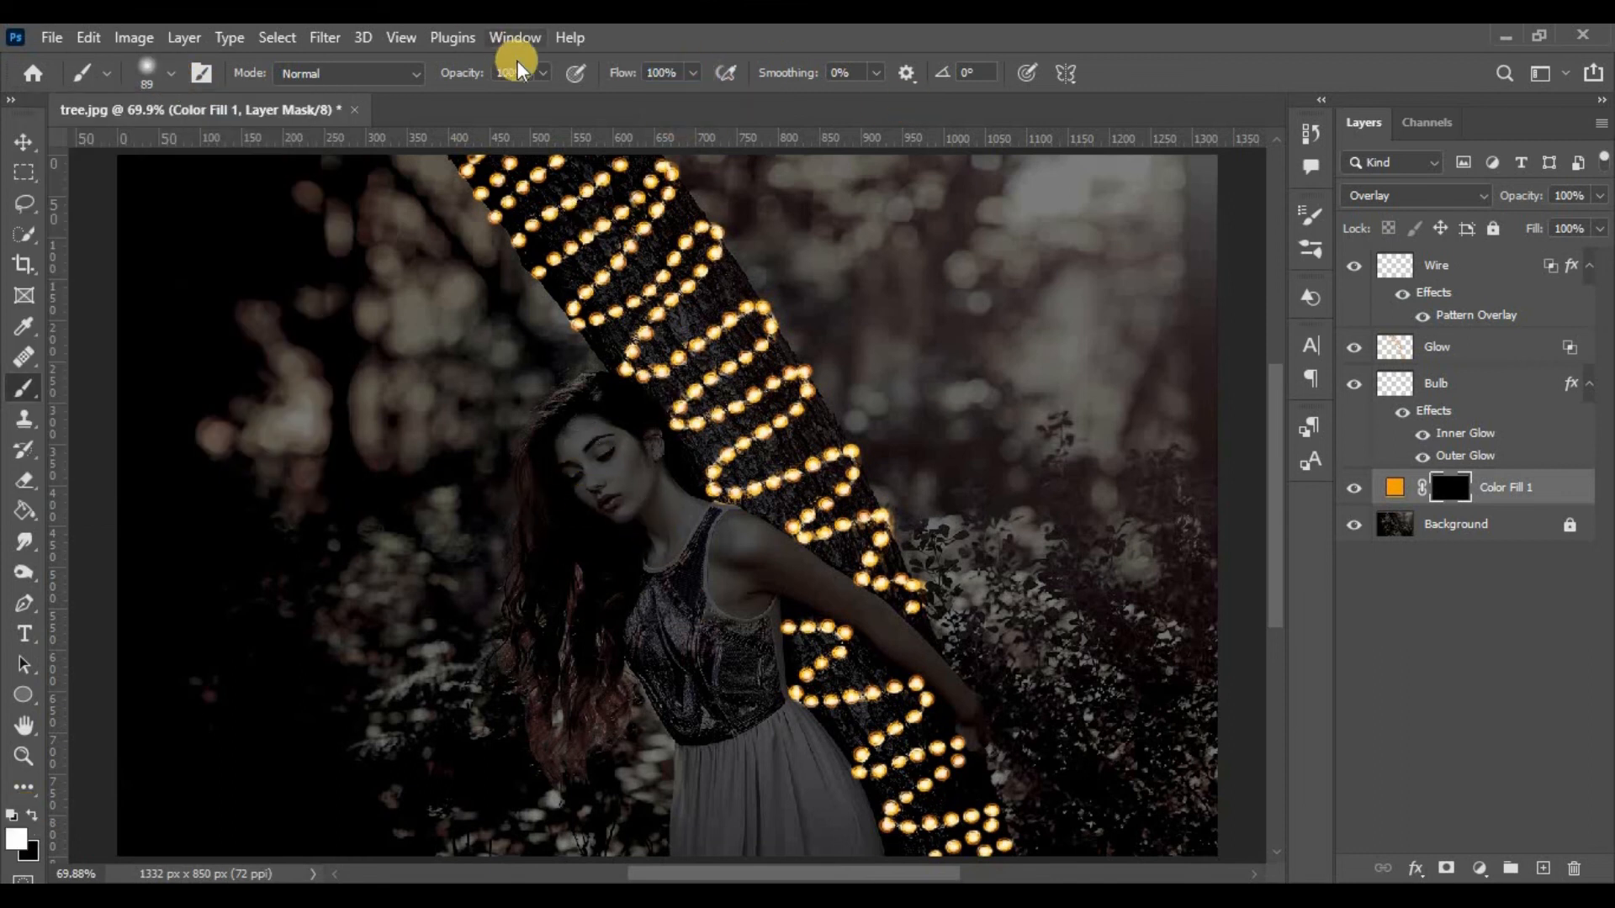
- Paint warm light over the woman's face, shoulder and arm on the orange fill layer's mask, using a brush flow of 1%
left_click(693, 73)
mouse_move(698, 98)
left_mouse_down()
mouse_move(599, 103)
mouse_move(683, 103)
left_mouse_up()
left_click(693, 72)
left_click(693, 73)
mouse_move(589, 426)
left_mouse_down()
mouse_move(618, 512)
mouse_move(686, 545)
mouse_move(629, 474)
mouse_move(548, 430)
mouse_move(661, 536)
mouse_move(606, 442)
mouse_move(645, 464)
mouse_move(797, 598)
mouse_move(722, 581)
mouse_move(947, 687)
mouse_move(692, 643)
mouse_move(838, 596)
mouse_move(963, 675)
mouse_move(960, 710)
mouse_move(726, 530)
mouse_move(723, 550)
mouse_move(839, 649)
mouse_move(824, 765)
left_mouse_up()
left_click(11, 812)
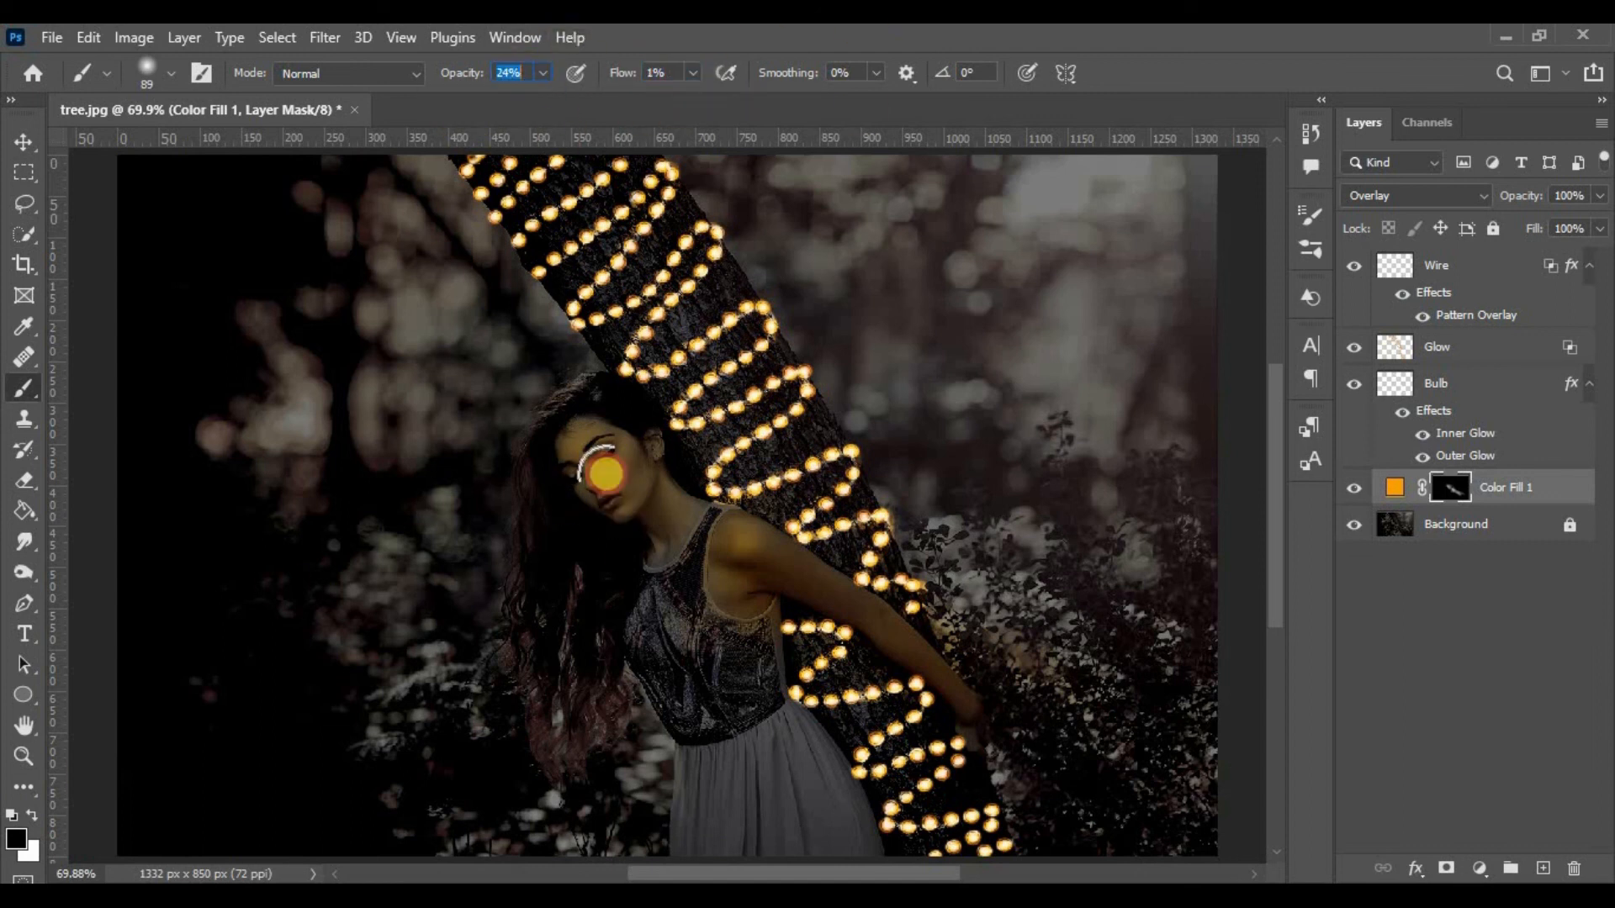
left_click(25, 141)
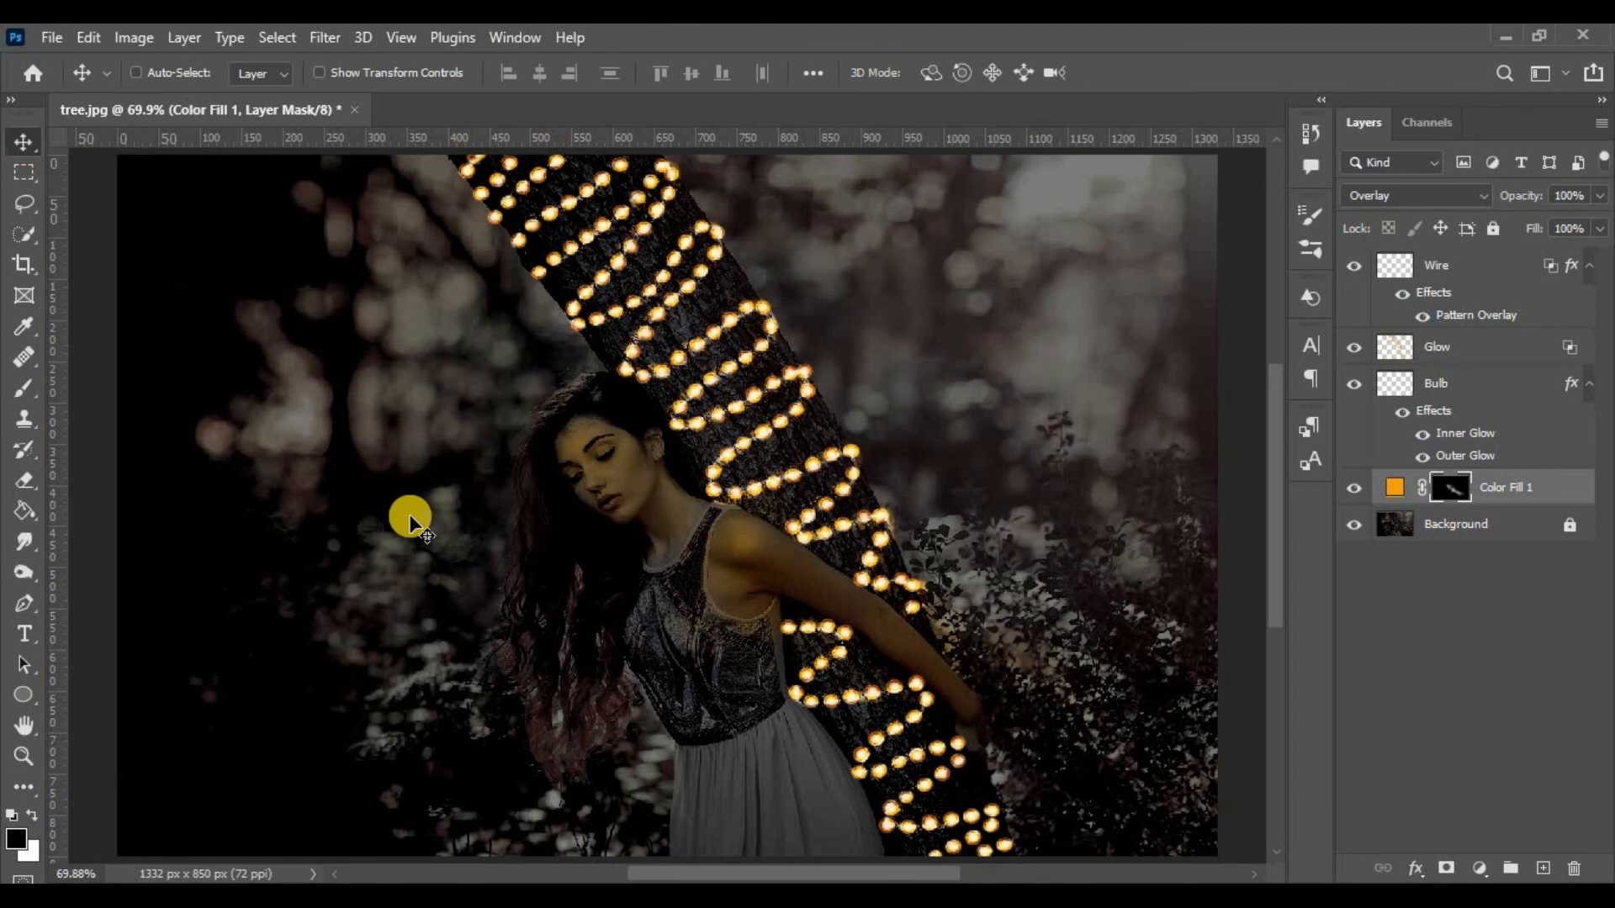
- Add a Color Lookup adjustment layer directly above the Background layer and load the FallColors.look 3D LUT
left_click(1471, 527)
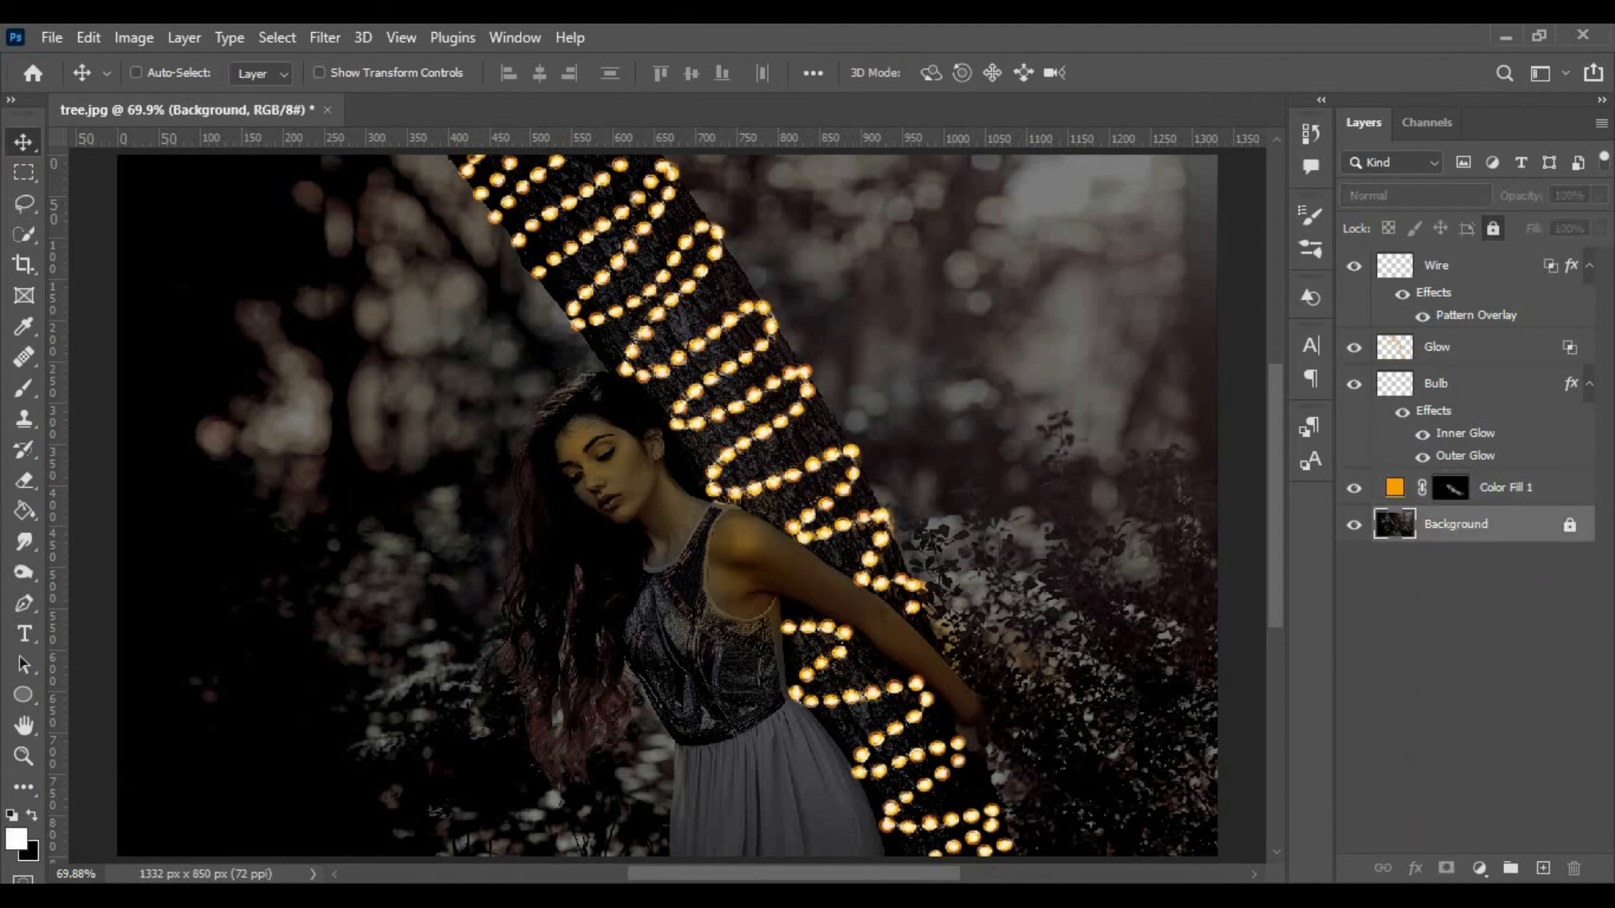
left_click(1478, 871)
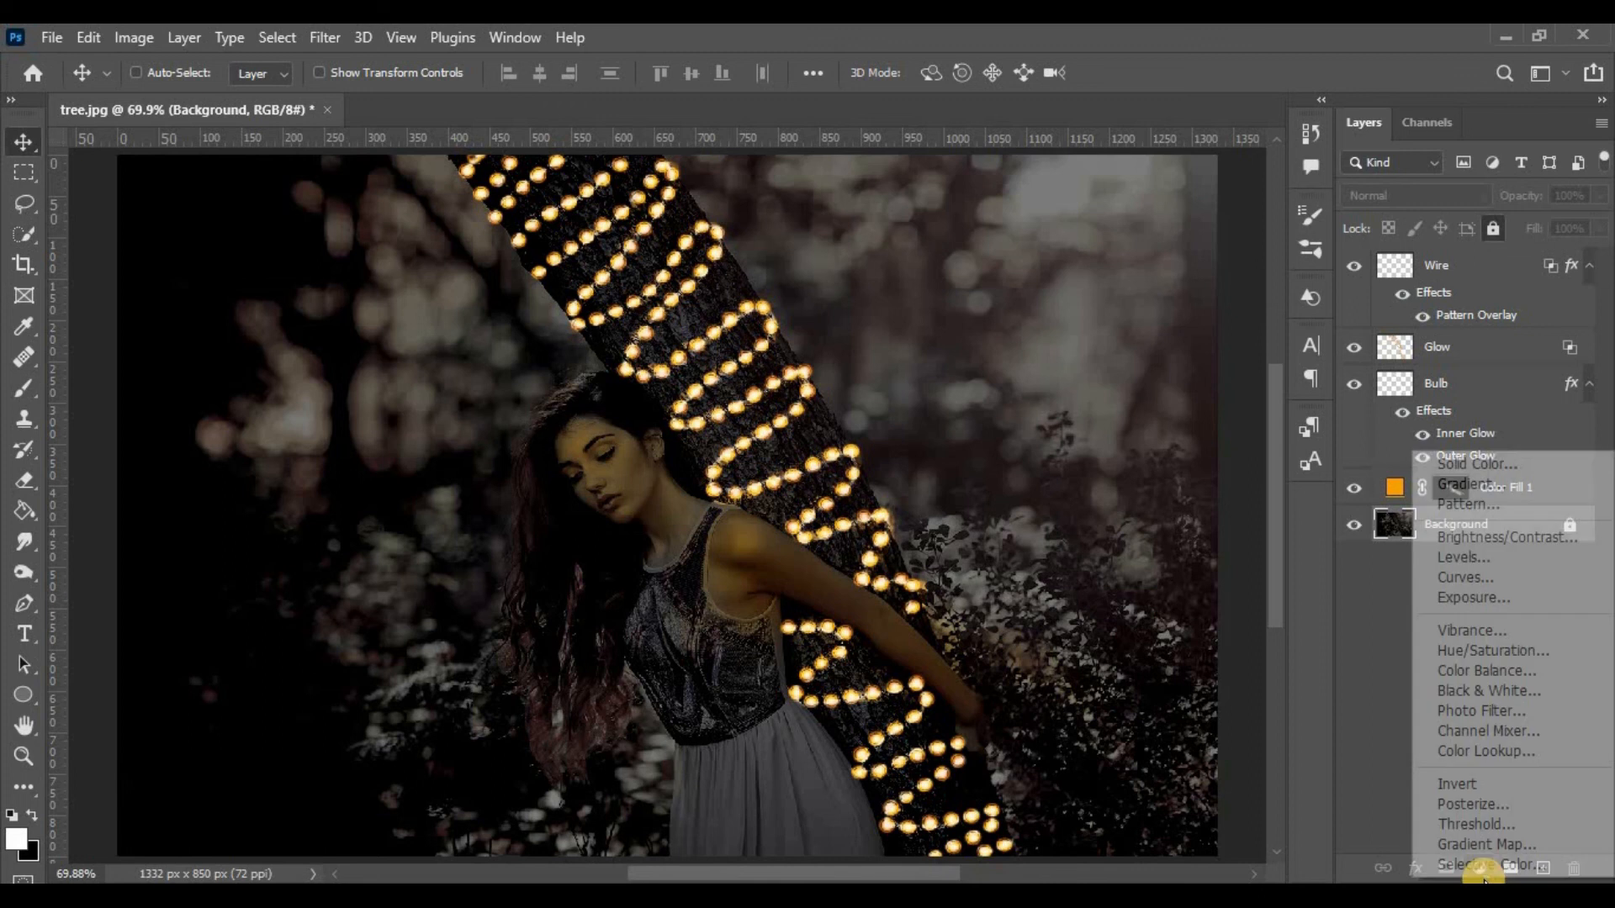
left_click(1481, 742)
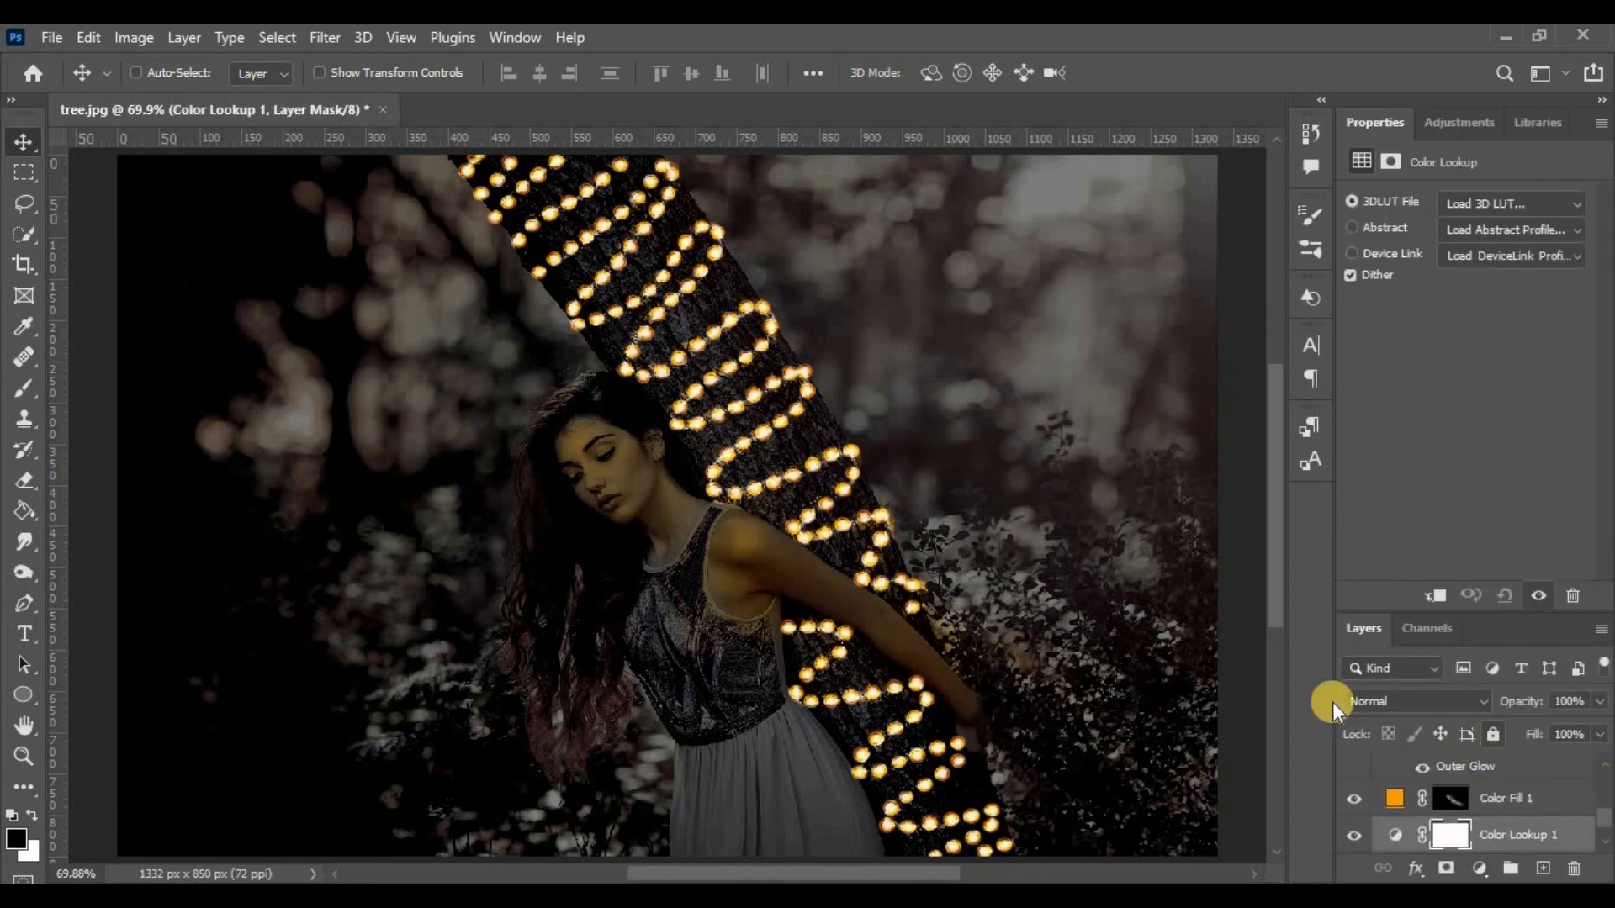
left_click(1512, 201)
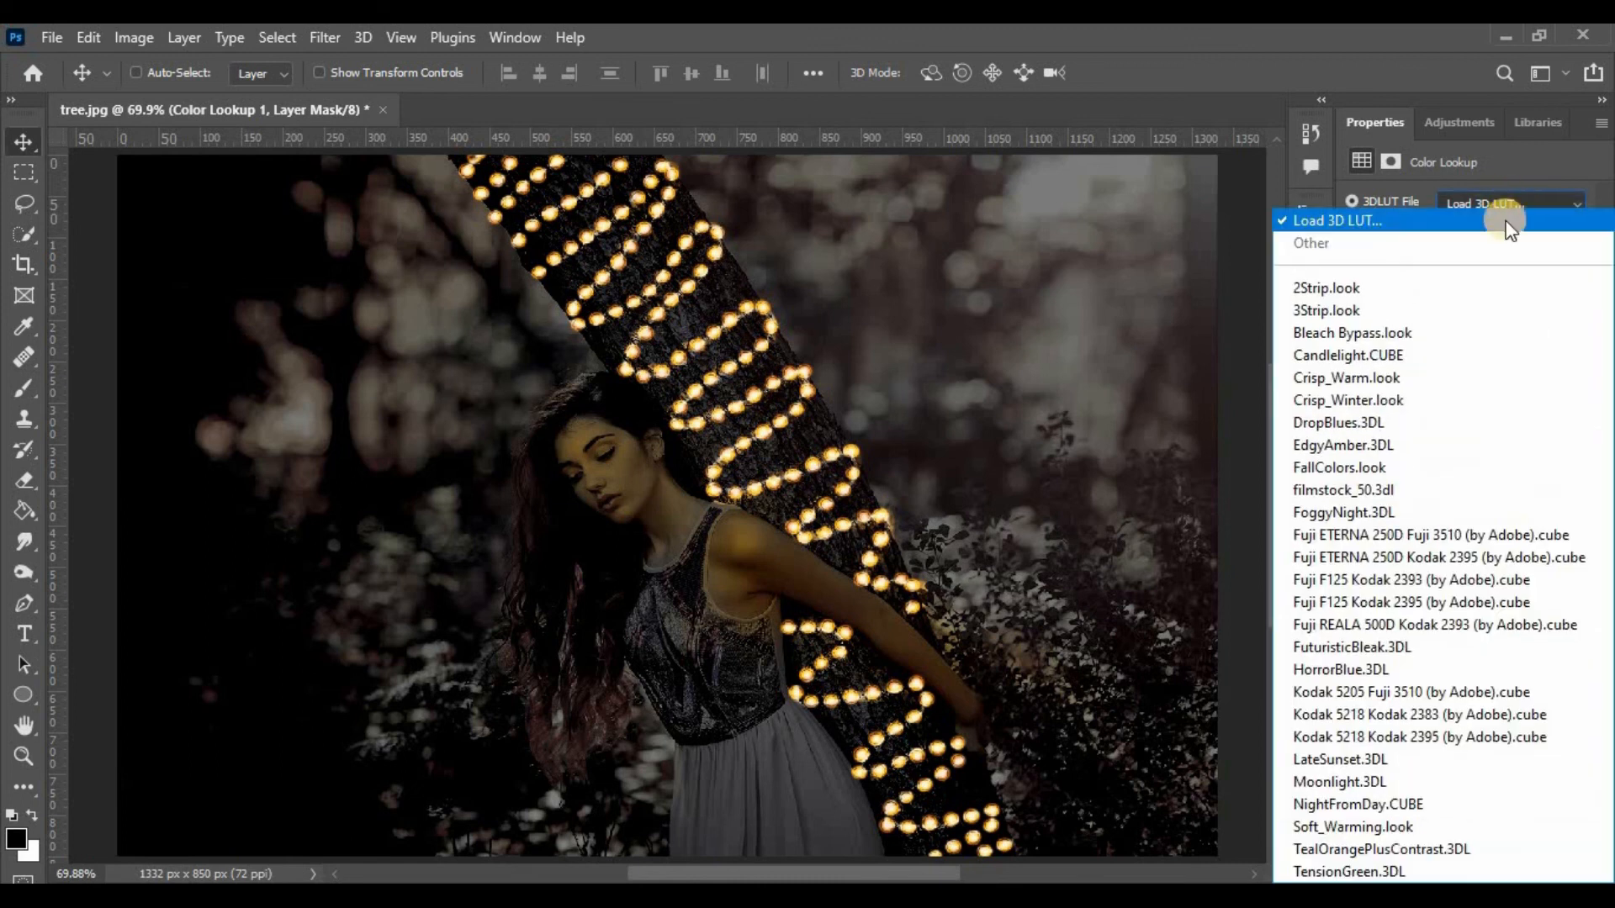
left_click(1356, 467)
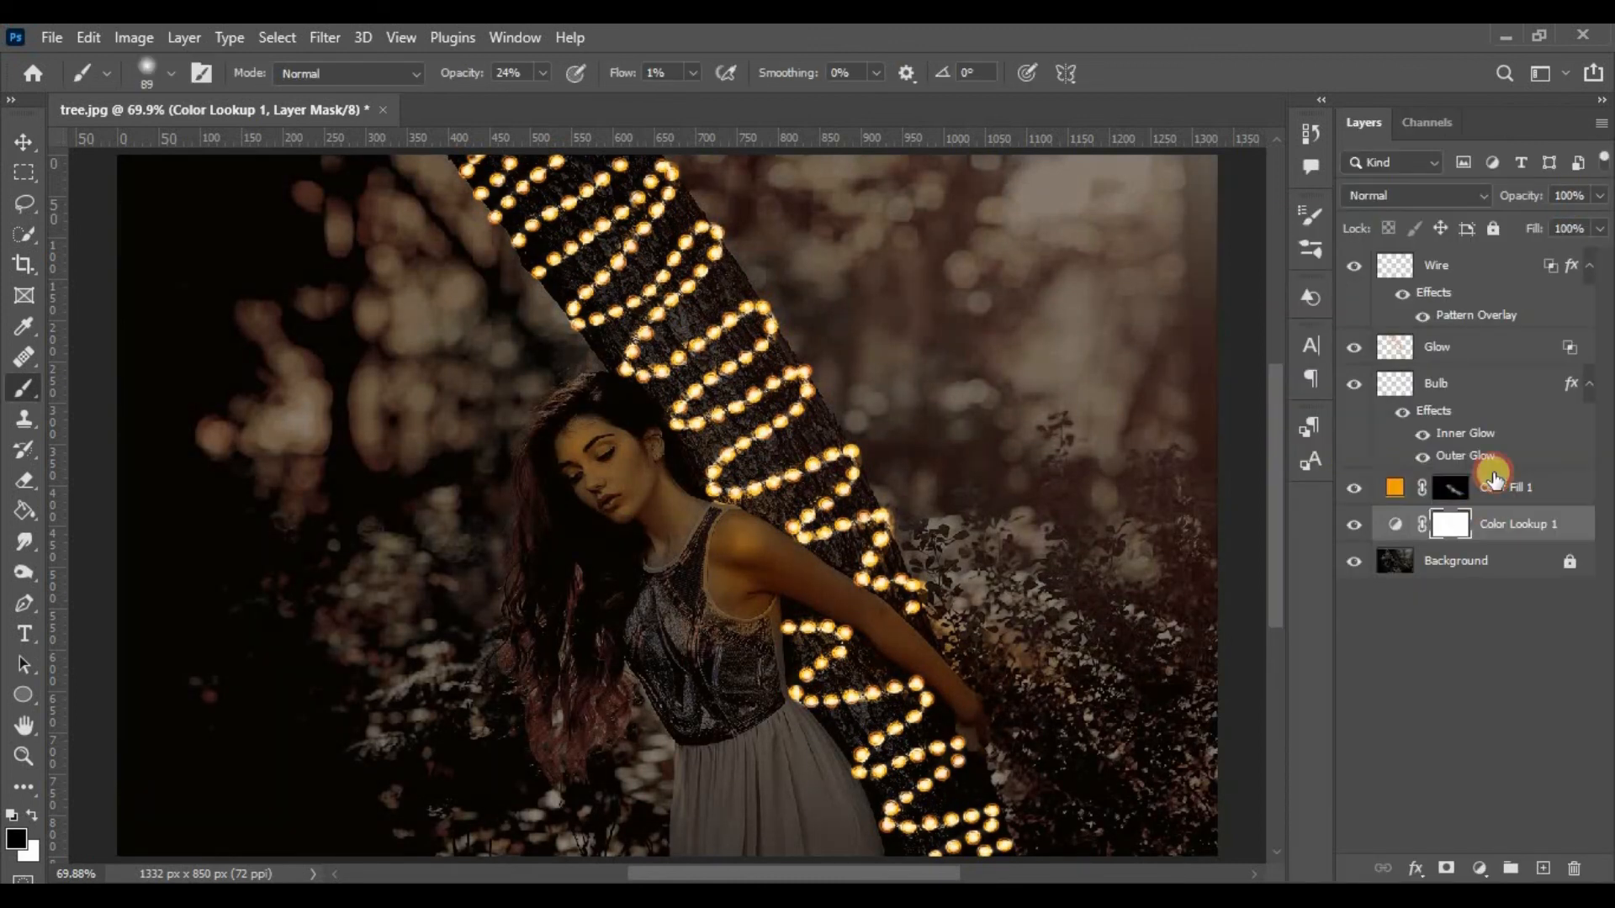
- Make the orange Color Fill 1 layer active again for further mask painting
left_click(1506, 487)
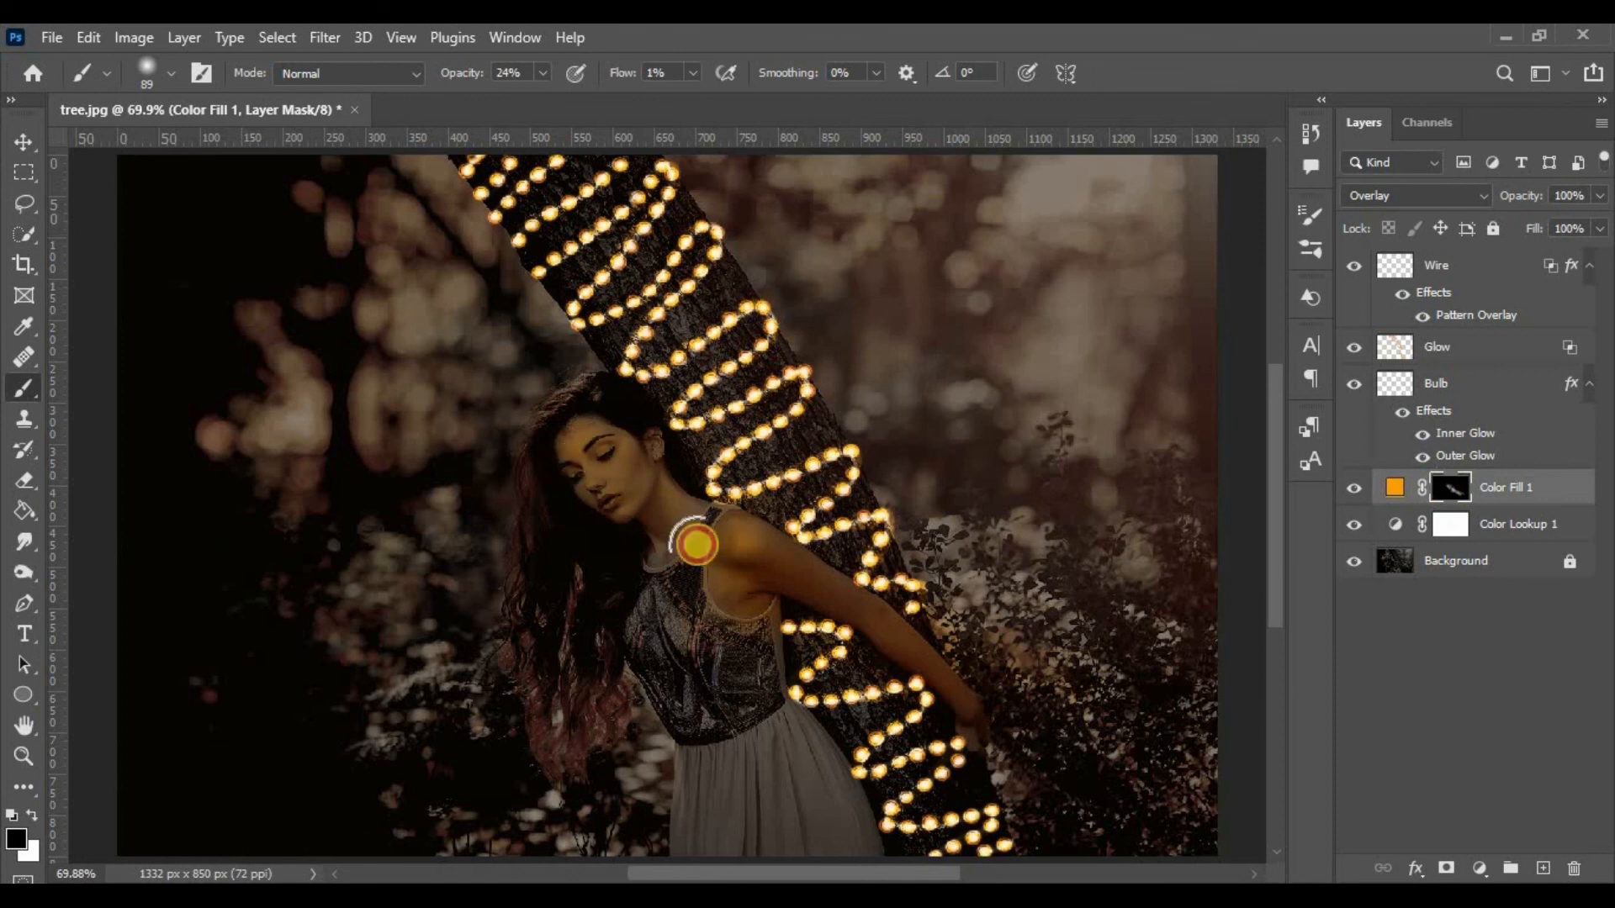